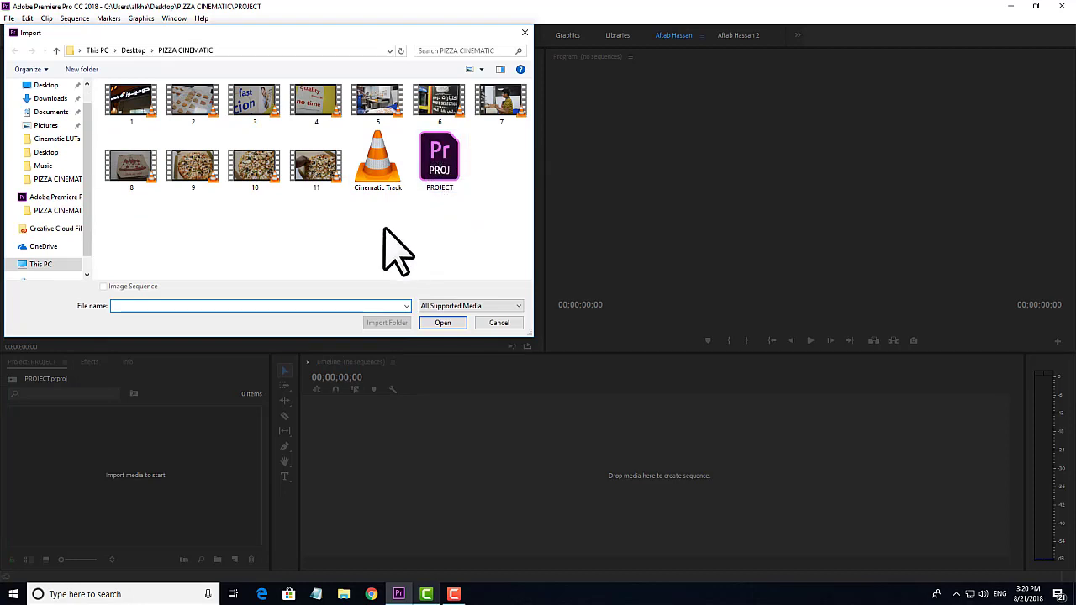
- Import all eleven numbered video clips from the PIZZA CINEMATIC folder into the project
{"action": "key", "text": "ctrl+a"}
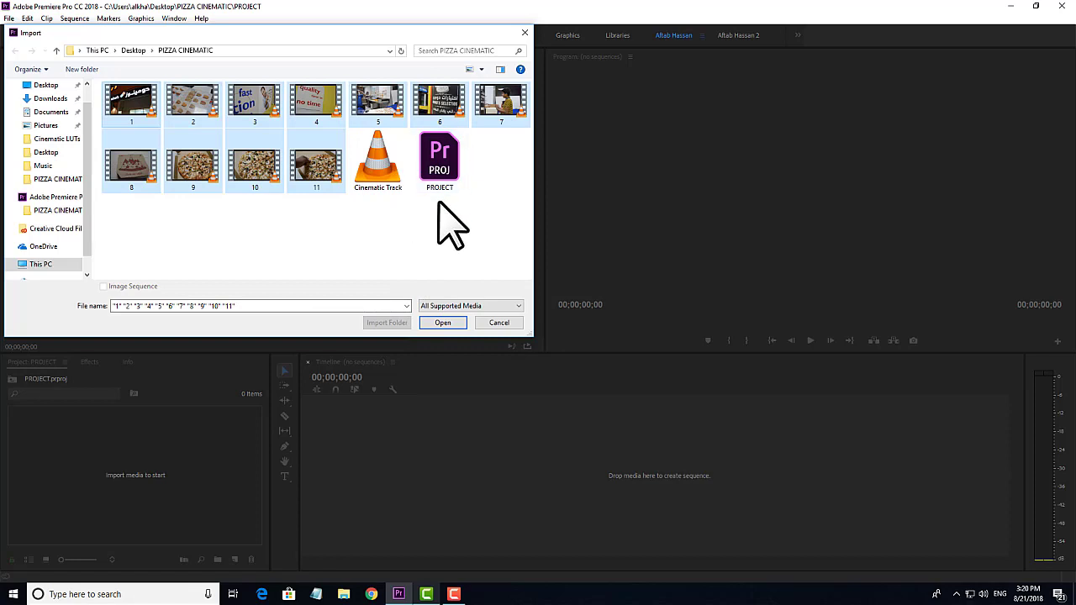
{"action": "left_click", "coordinate": [430, 323]}
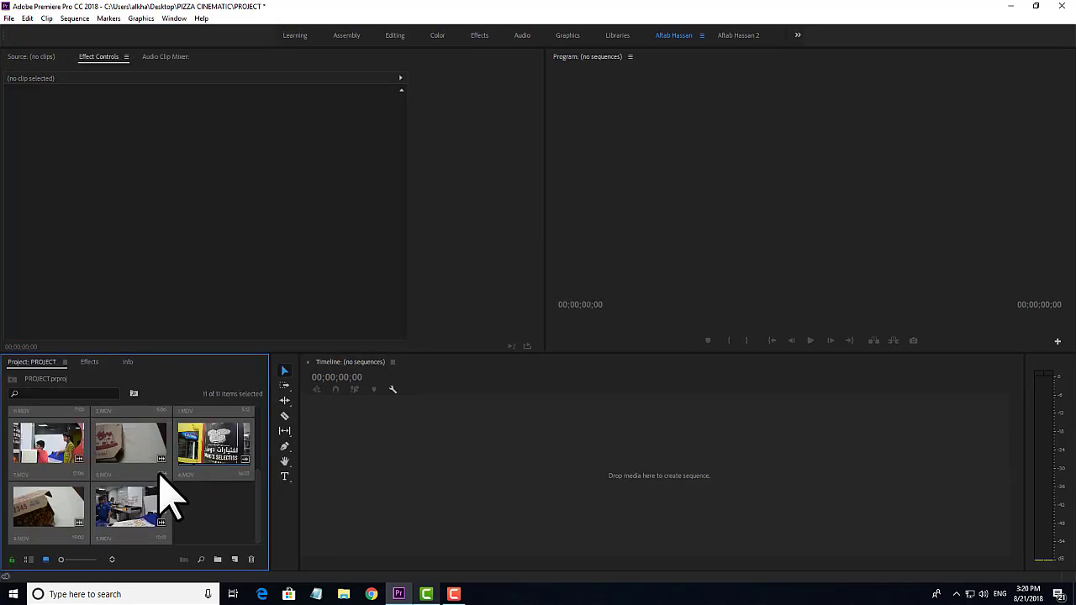
{"action": "scroll", "coordinate": [168, 492], "scroll_direction": "up", "scroll_amount": 3}
{"action": "scroll", "coordinate": [169, 492], "scroll_direction": "down", "scroll_amount": 3}
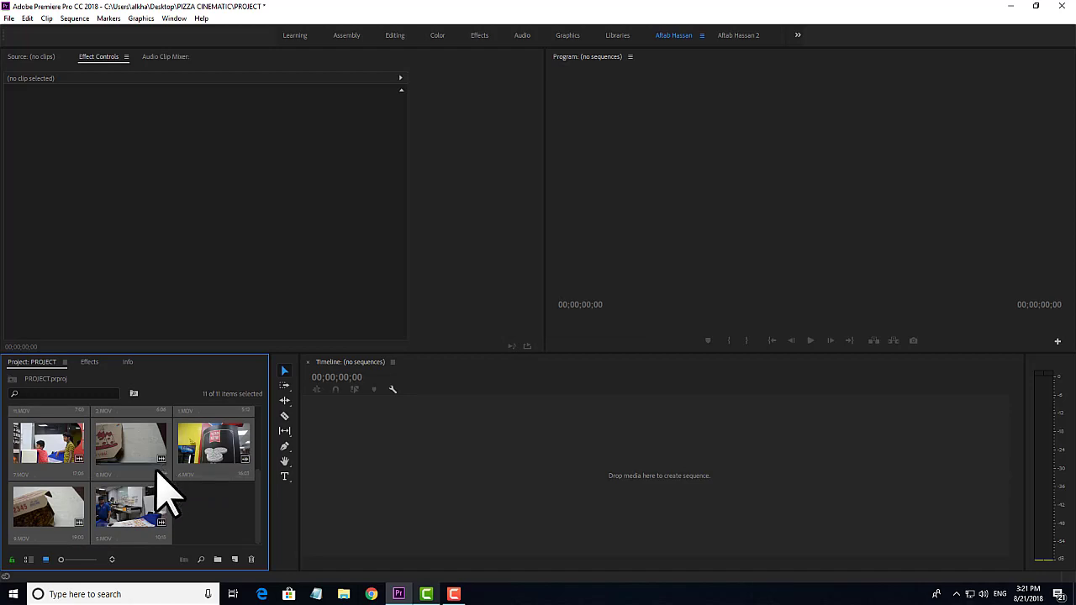
{"action": "left_click", "coordinate": [198, 506]}
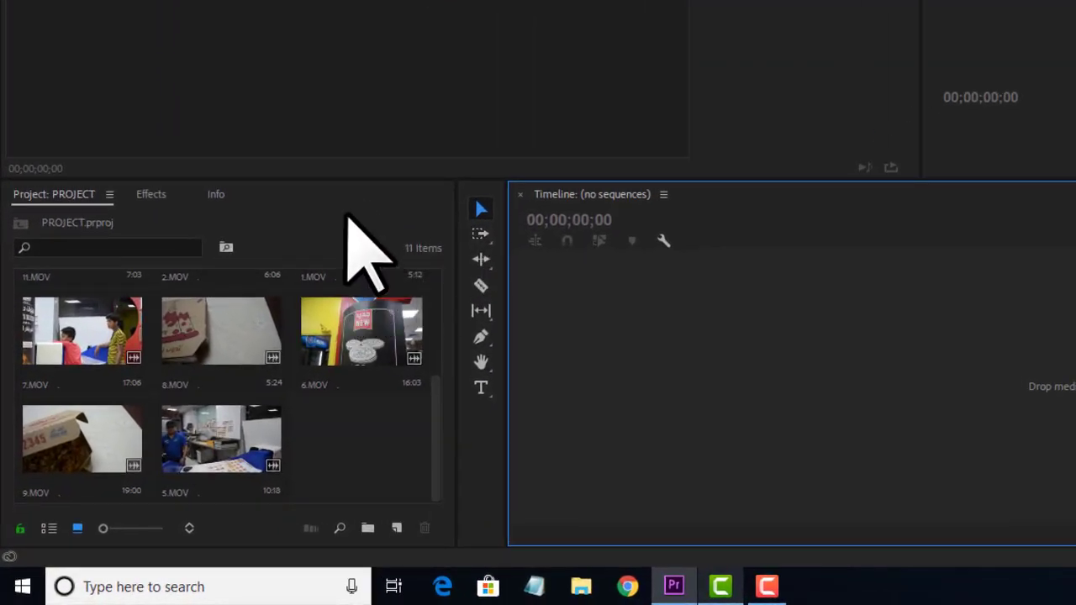
- Interpret the footage of all eleven imported clips at an assumed frame rate of 24 fps
{"action": "left_click", "coordinate": [331, 214]}
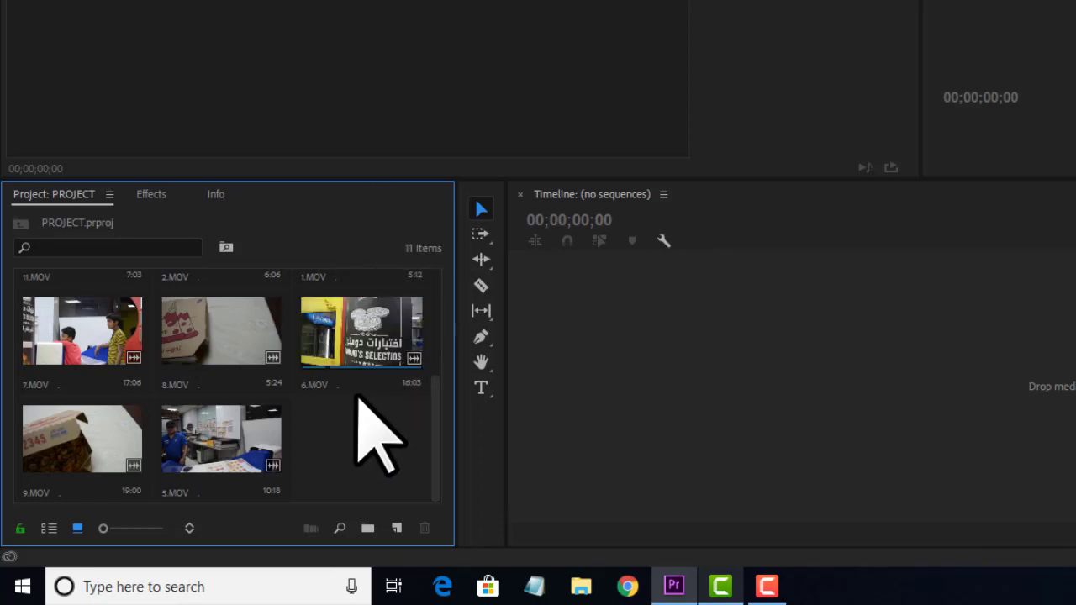
{"action": "key", "text": "ctrl+a"}
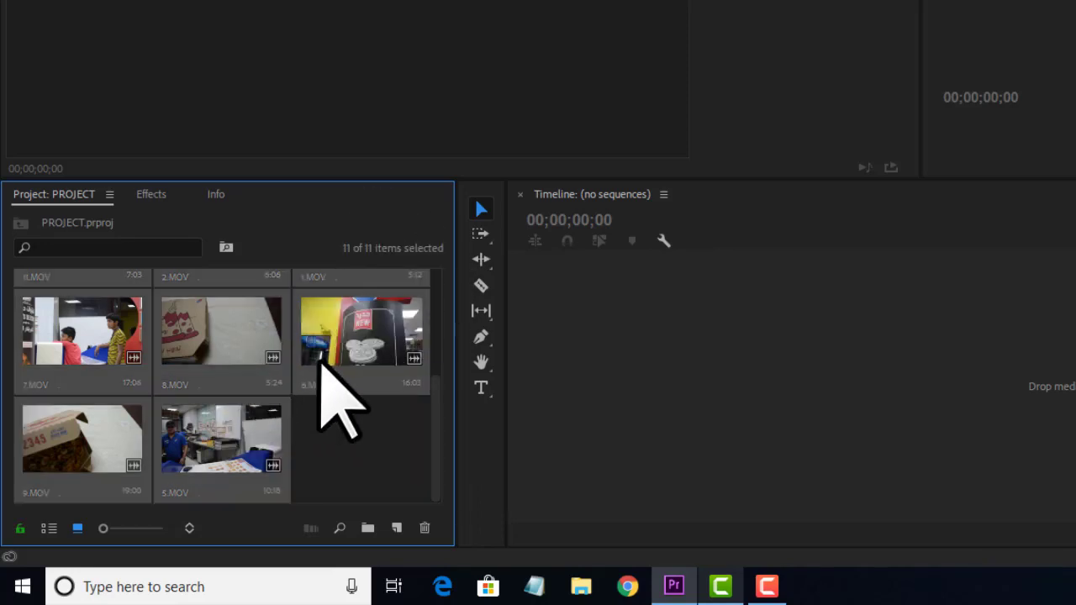
{"action": "scroll", "coordinate": [327, 378], "scroll_direction": "up", "scroll_amount": 1}
{"action": "scroll", "coordinate": [313, 364], "scroll_direction": "down", "scroll_amount": 2}
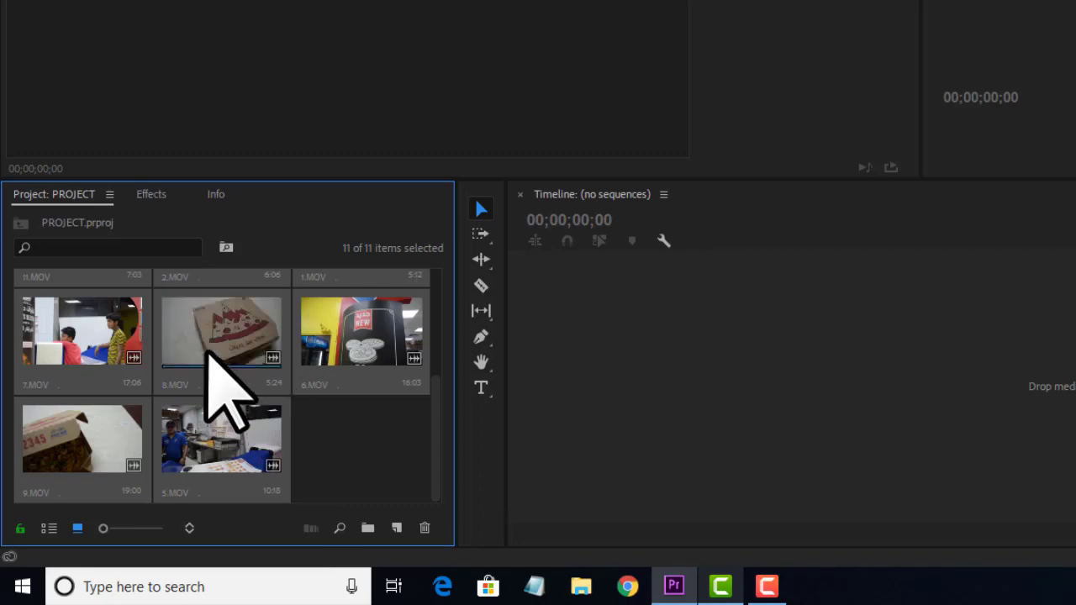
{"action": "right_click", "coordinate": [197, 336]}
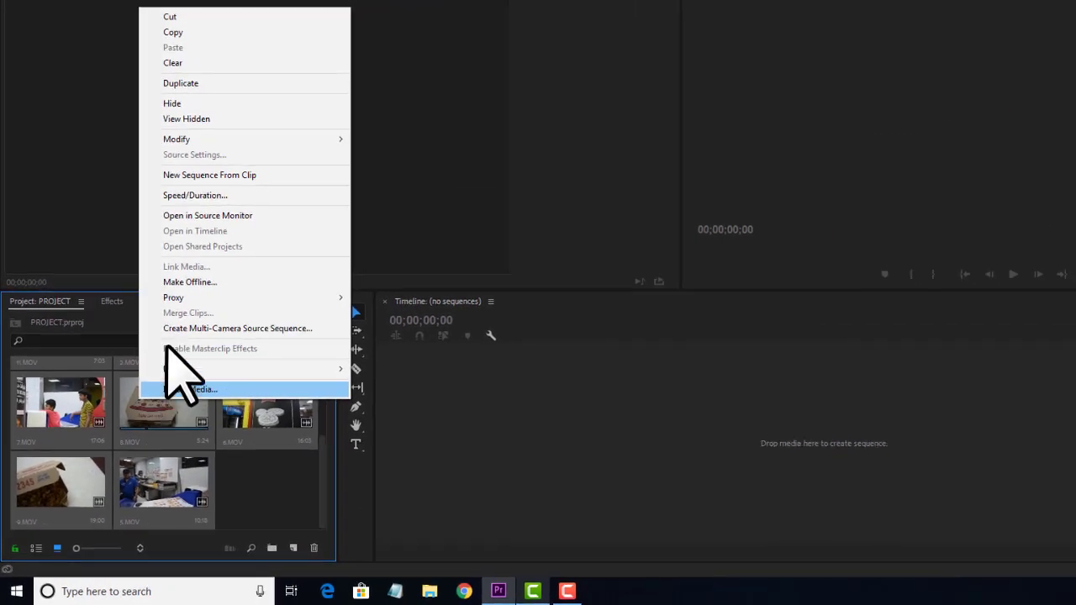
{"action": "mouse_move", "coordinate": [199, 146]}
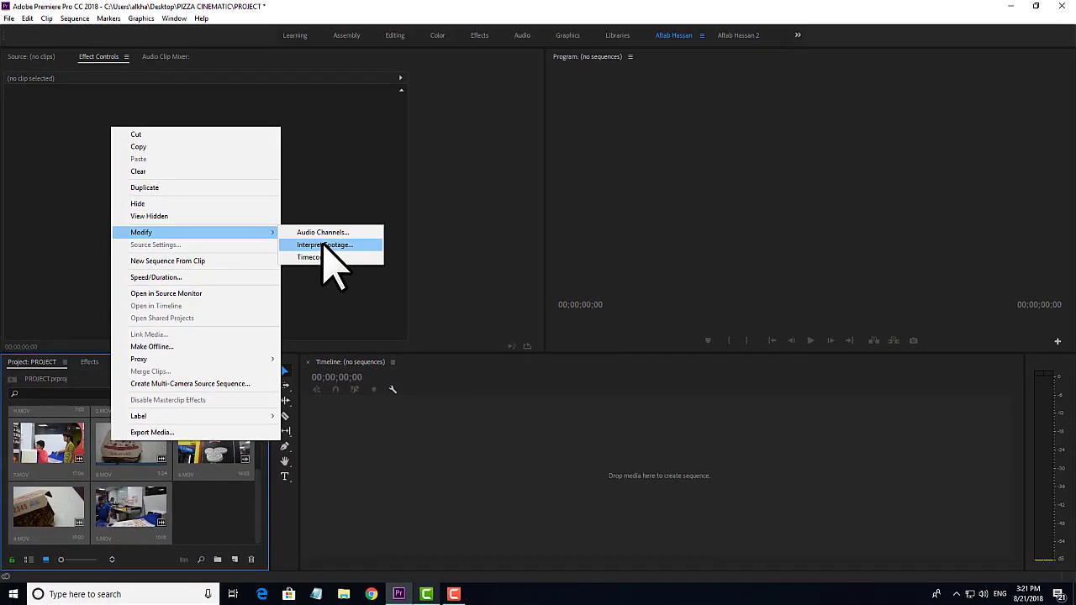
{"action": "left_click", "coordinate": [794, 320]}
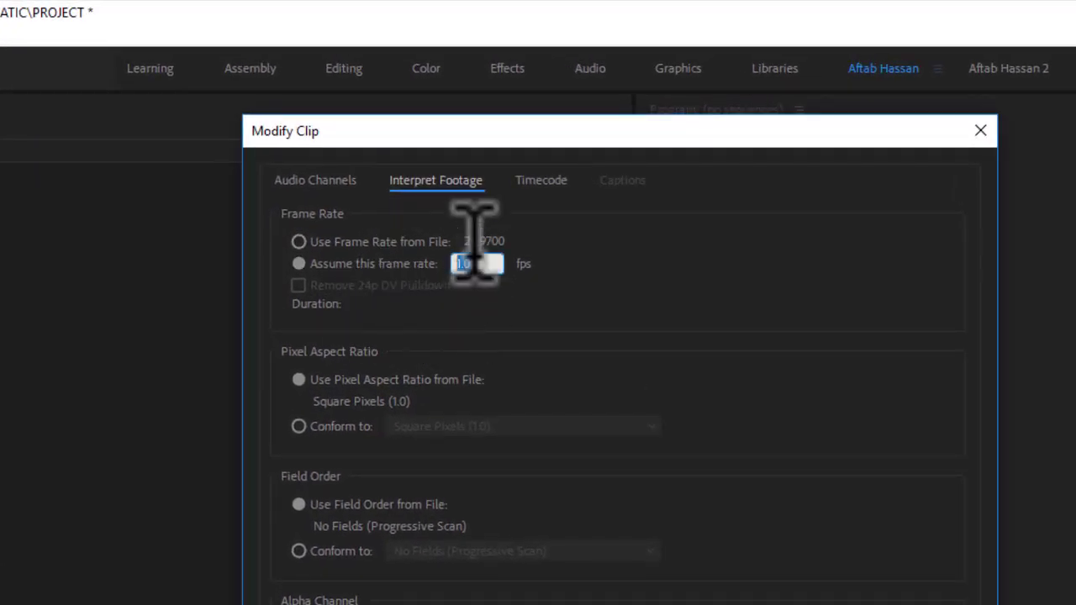
{"action": "key", "text": "Return"}
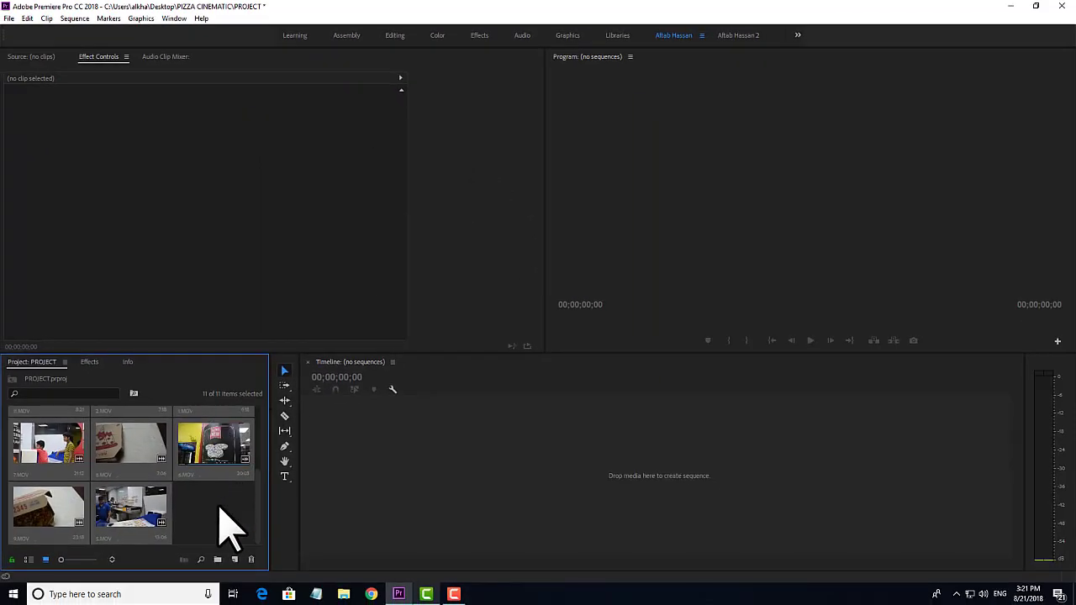
{"action": "left_click", "coordinate": [220, 508]}
- Create a new sequence from clip 1.MOV by placing it in the empty timeline
{"action": "scroll", "coordinate": [221, 513], "scroll_direction": "up", "scroll_amount": 3}
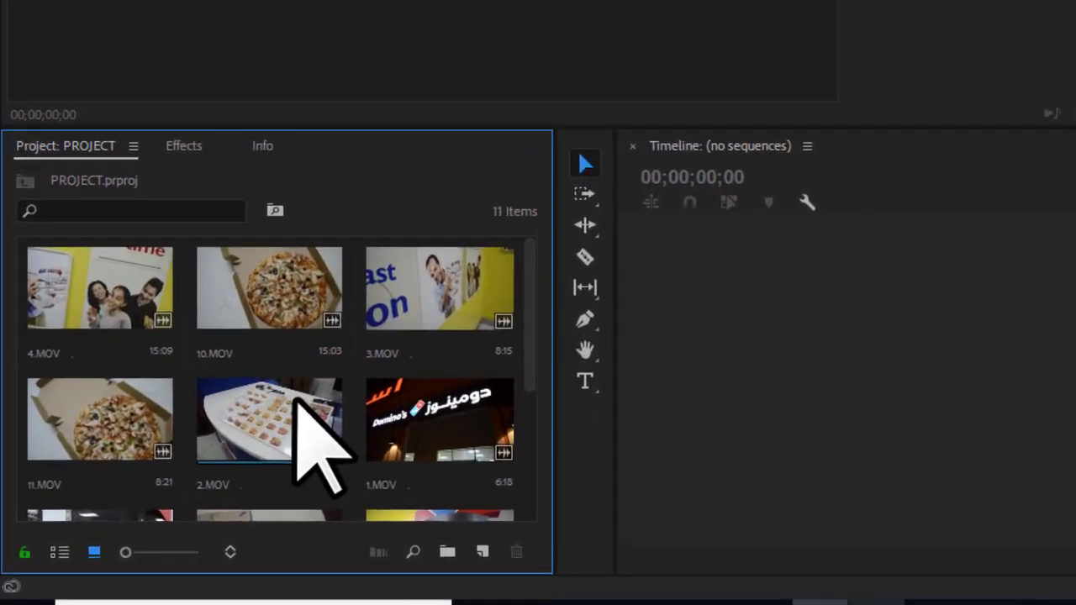
{"action": "scroll", "coordinate": [296, 397], "scroll_direction": "down", "scroll_amount": 4}
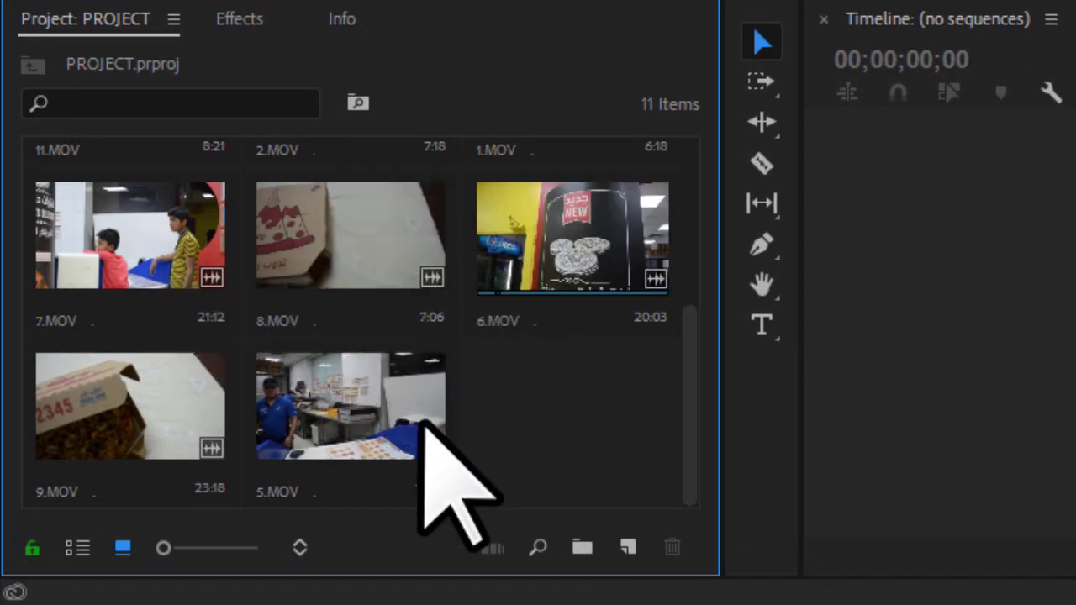
{"action": "scroll", "coordinate": [622, 400], "scroll_direction": "up", "scroll_amount": 2}
{"action": "scroll", "coordinate": [622, 400], "scroll_direction": "up", "scroll_amount": 2}
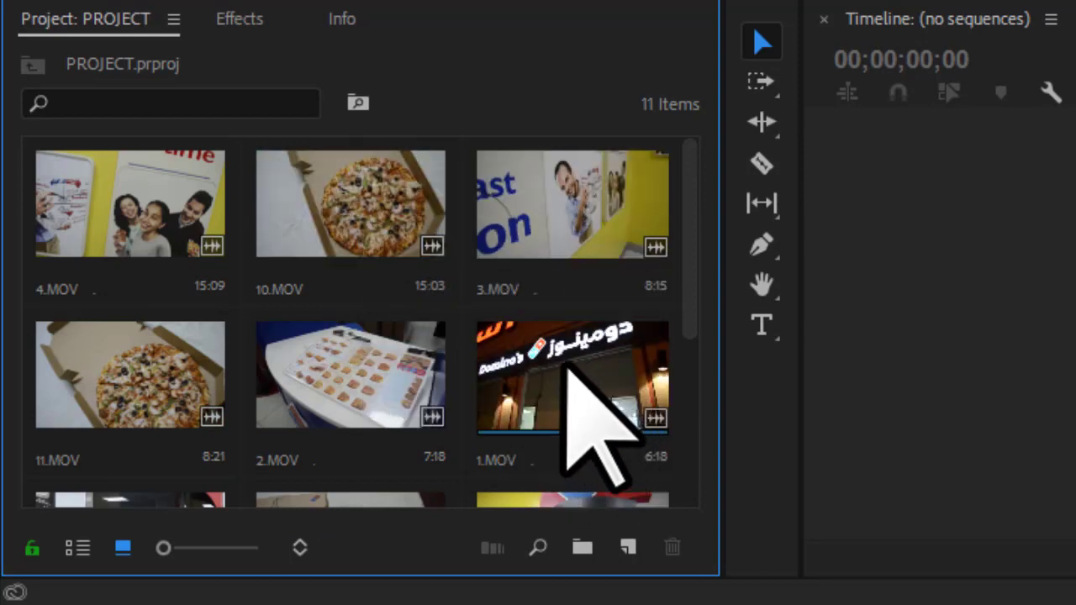
{"action": "mouse_move", "coordinate": [481, 471]}
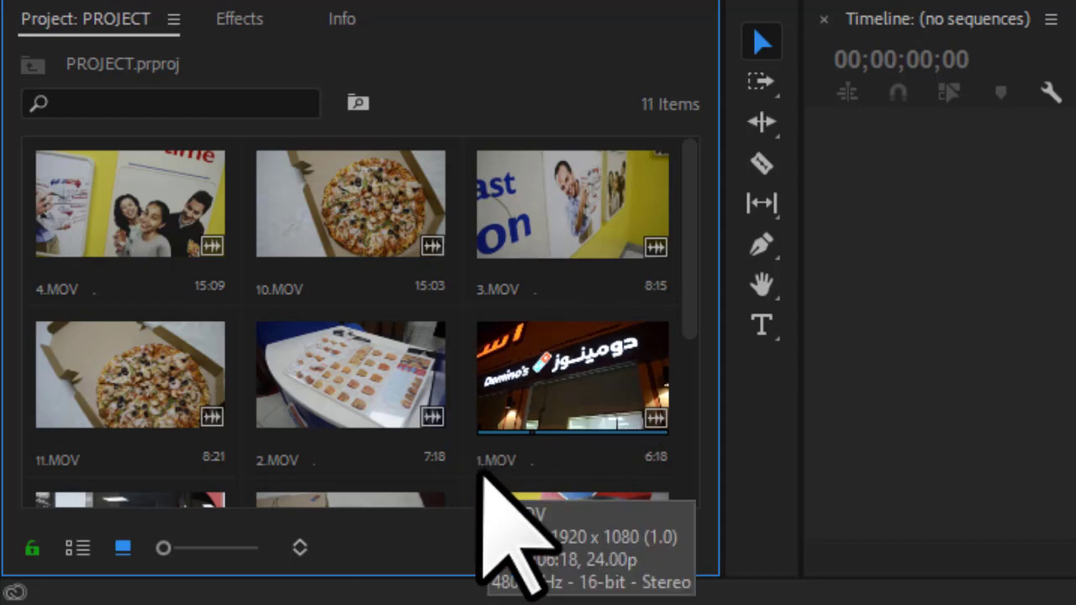
{"action": "left_click_drag", "start_coordinate": [537, 362], "coordinate": [1075, 295]}
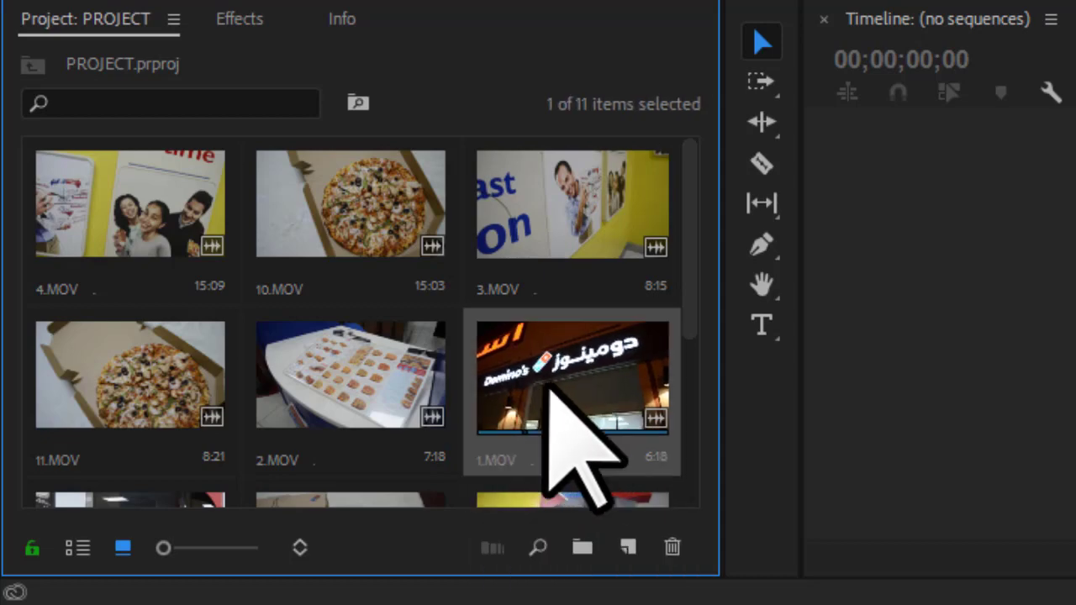
{"action": "left_click_drag", "start_coordinate": [843, 338], "coordinate": [849, 324]}
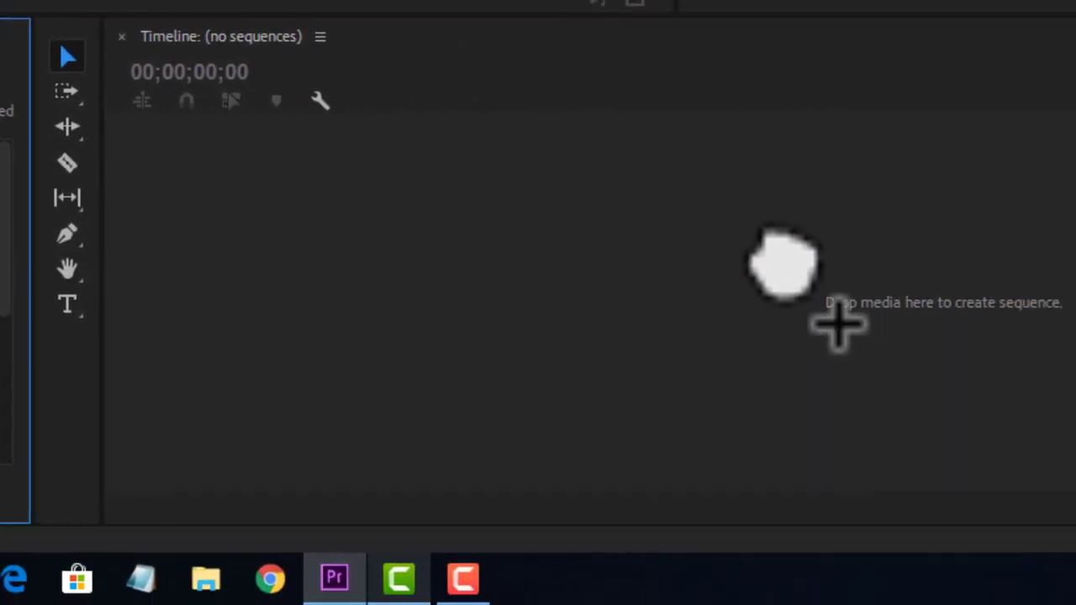
{"action": "left_click_drag", "start_coordinate": [771, 267], "coordinate": [767, 265]}
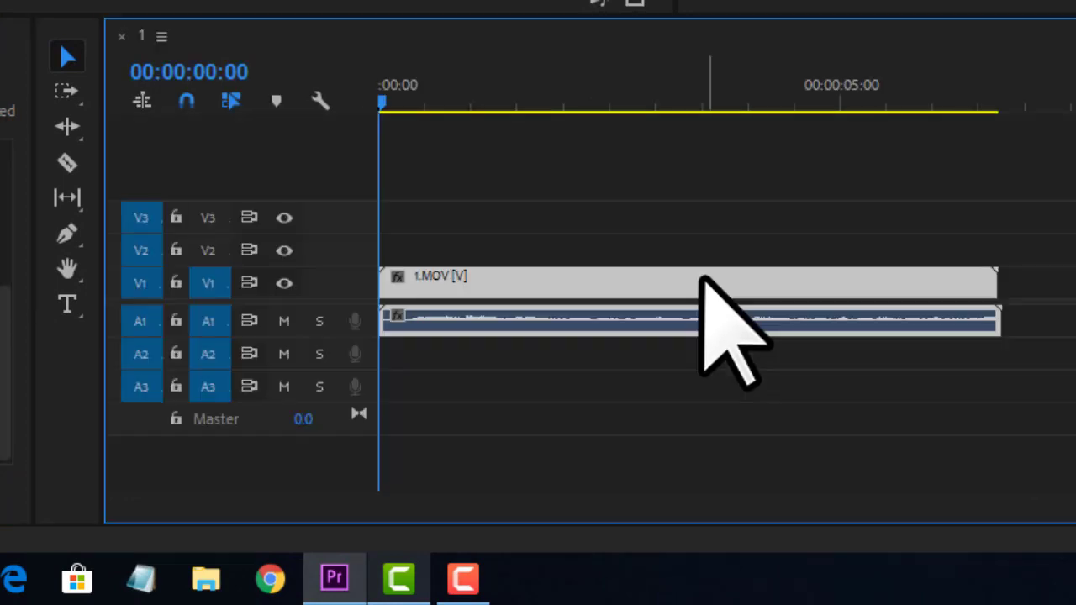
- Delete only the audio portion of 1.MOV from the sequence, keeping its video
{"action": "left_click_drag", "start_coordinate": [527, 101], "coordinate": [614, 111]}
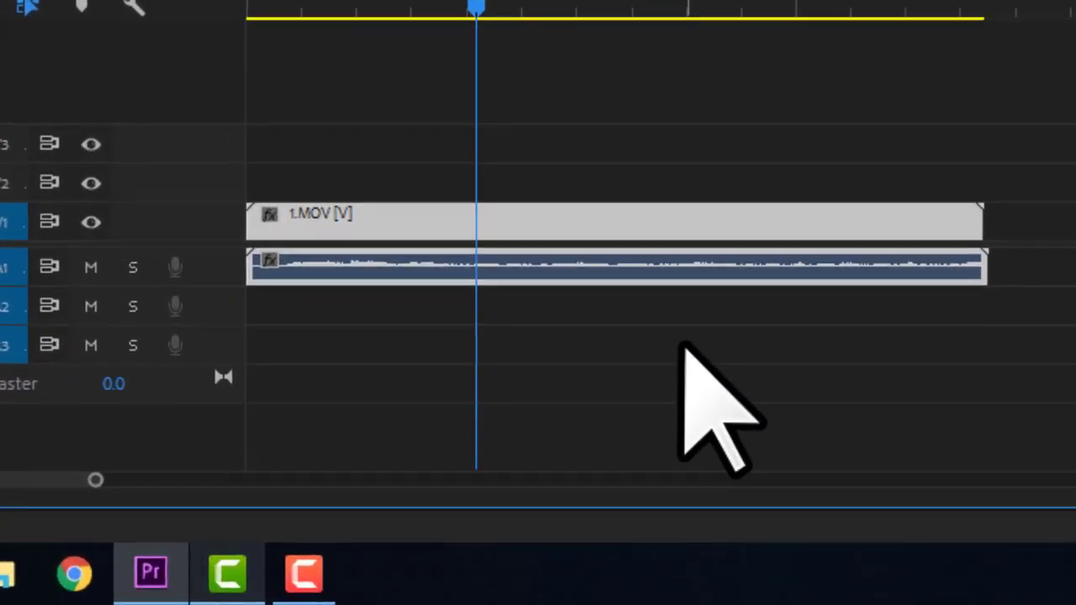
{"action": "left_click", "coordinate": [683, 345]}
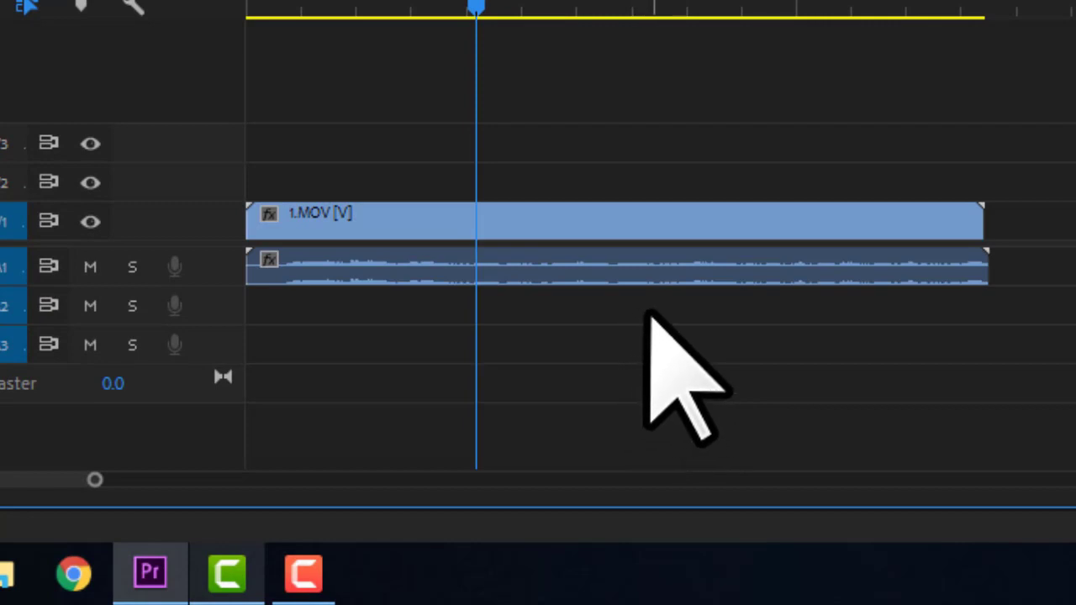
{"action": "left_click", "coordinate": [656, 277]}
{"action": "key", "text": "Delete"}
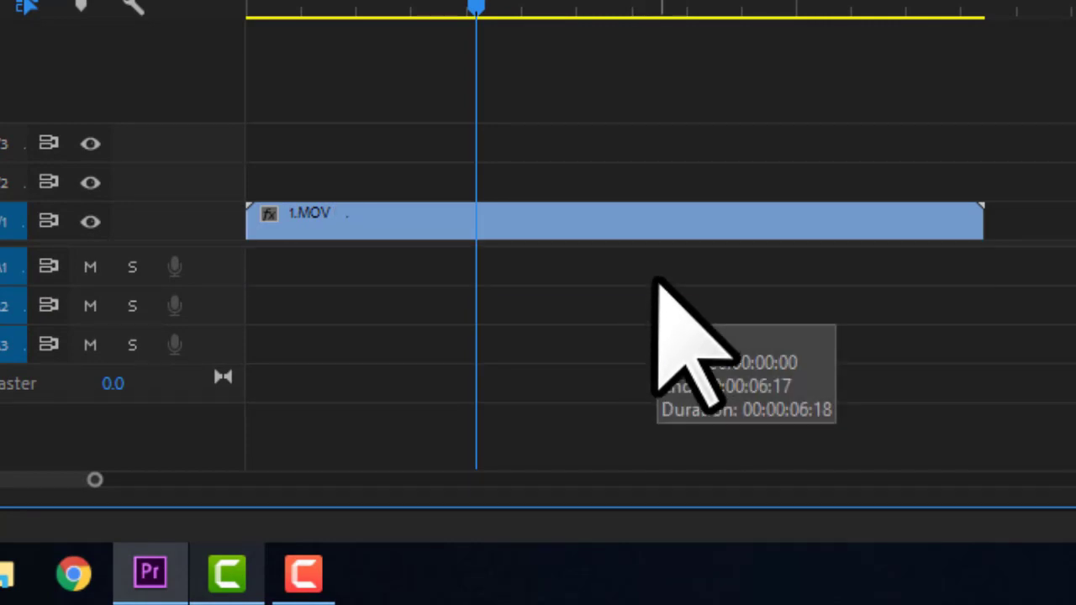
- Split 1.MOV at about 3 seconds and delete the part before the cut
{"action": "left_click", "coordinate": [564, 232]}
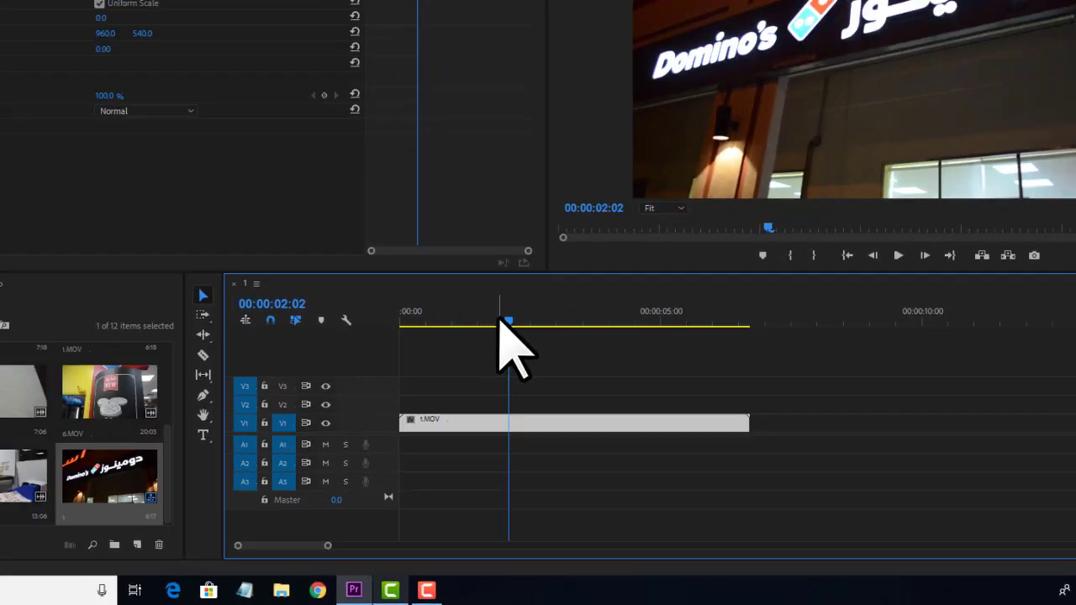
{"action": "left_click_drag", "start_coordinate": [476, 36], "coordinate": [538, 33]}
{"action": "mouse_move", "coordinate": [538, 389]}
{"action": "left_mouse_down"}
{"action": "mouse_move", "coordinate": [569, 391]}
{"action": "mouse_move", "coordinate": [548, 389]}
{"action": "left_mouse_up"}
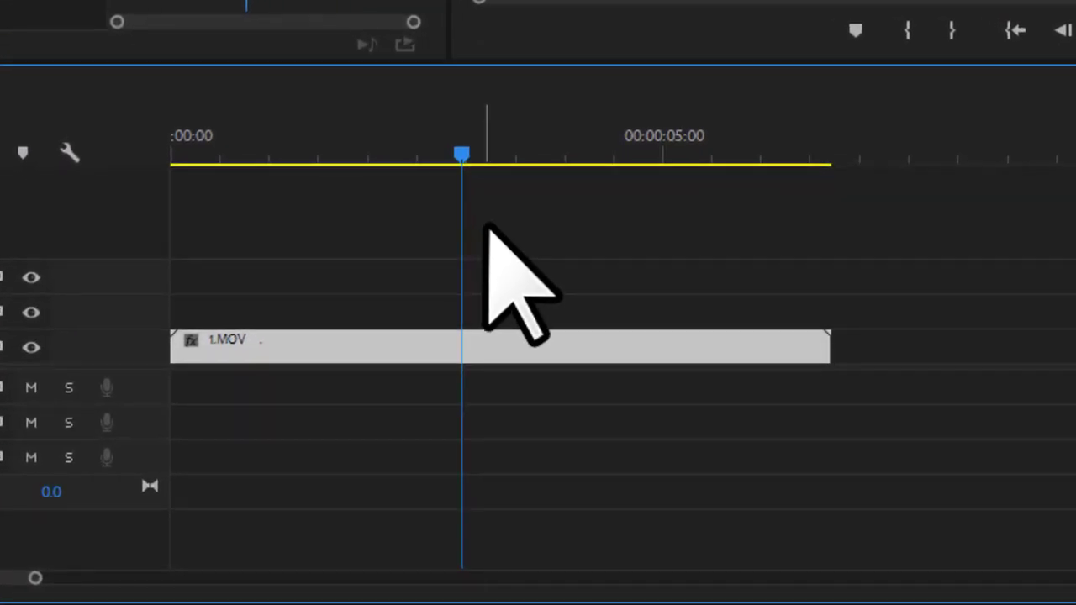
{"action": "key", "text": "ctrl+k"}
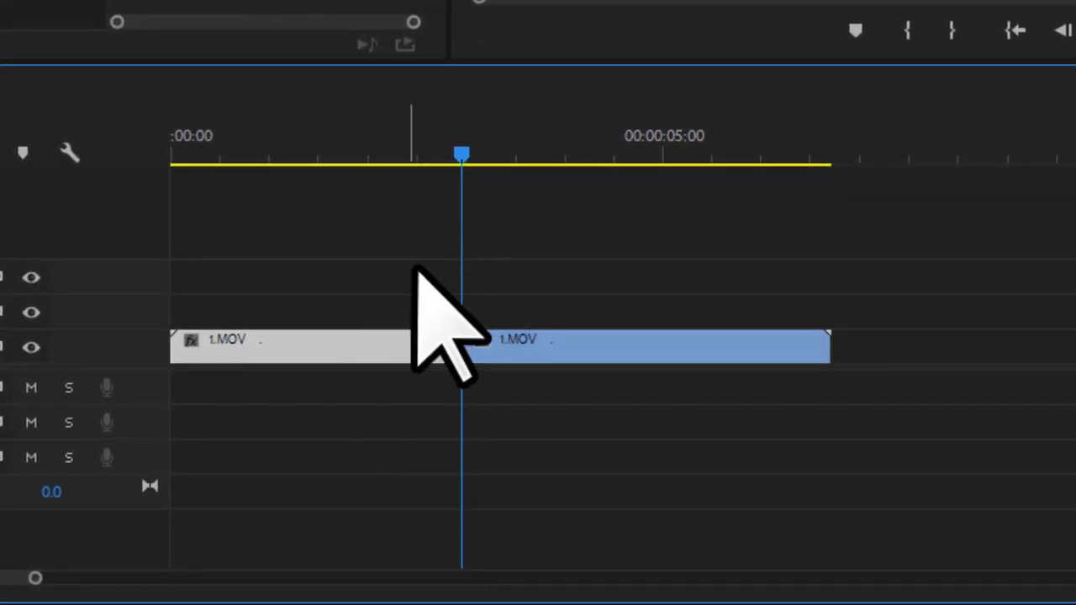
{"action": "left_click_drag", "start_coordinate": [420, 255], "coordinate": [233, 468]}
{"action": "key", "text": "Delete"}
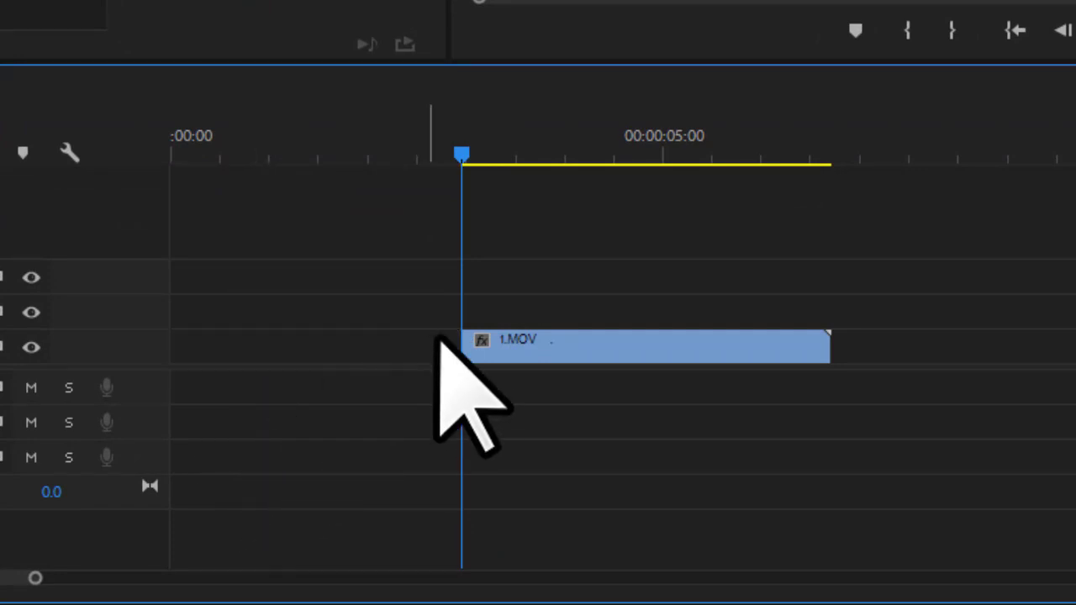
- Move the remaining piece of 1.MOV to the start of the sequence and return the playhead to 00:00:00:00
{"action": "left_click_drag", "start_coordinate": [614, 361], "coordinate": [256, 346]}
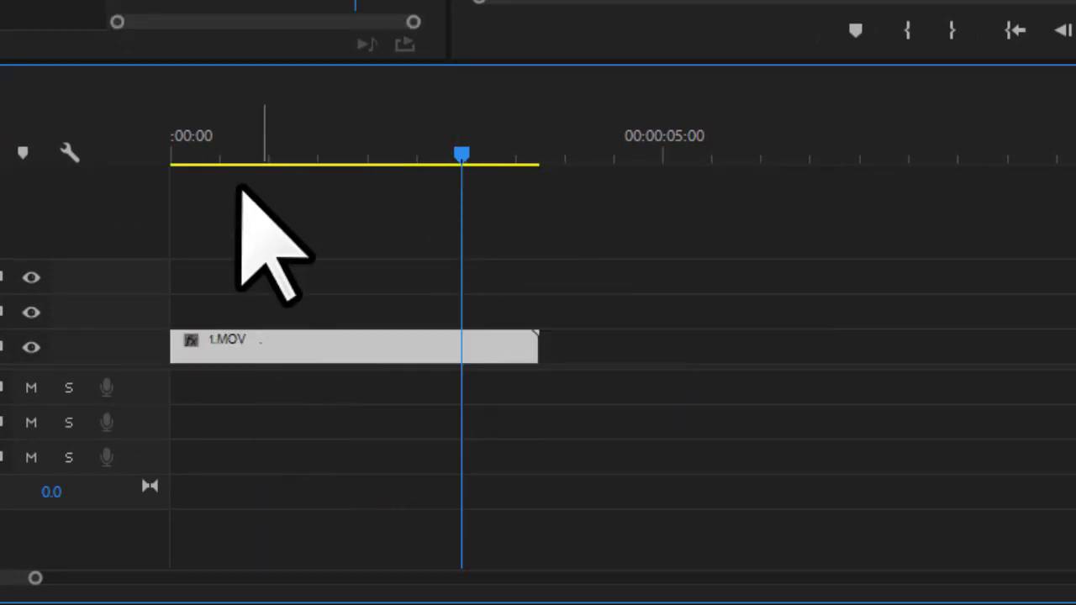
{"action": "left_click_drag", "start_coordinate": [248, 158], "coordinate": [225, 178]}
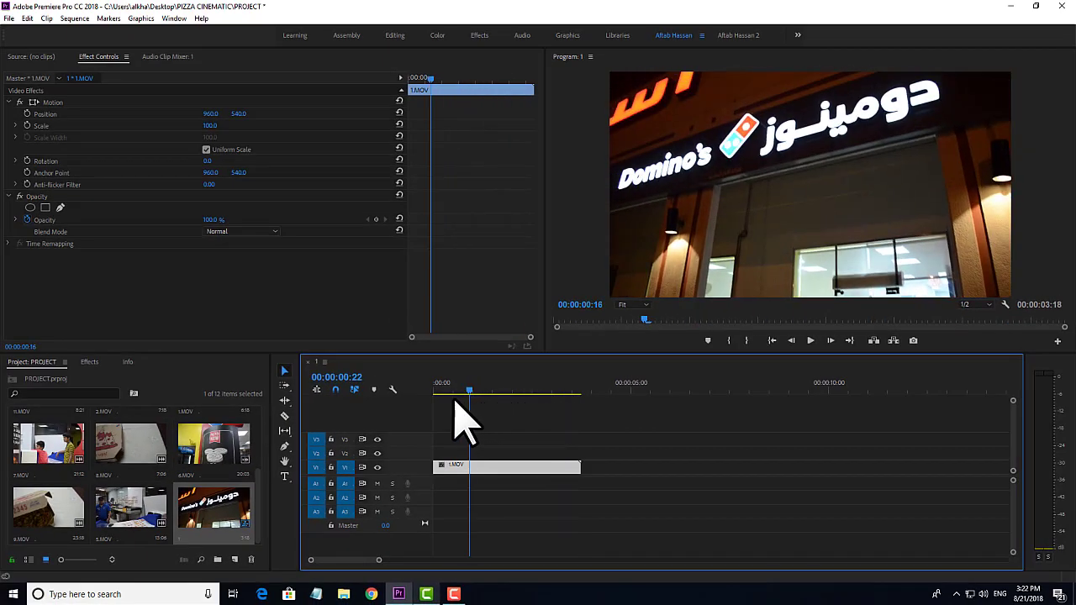
{"action": "left_click_drag", "start_coordinate": [455, 404], "coordinate": [426, 405]}
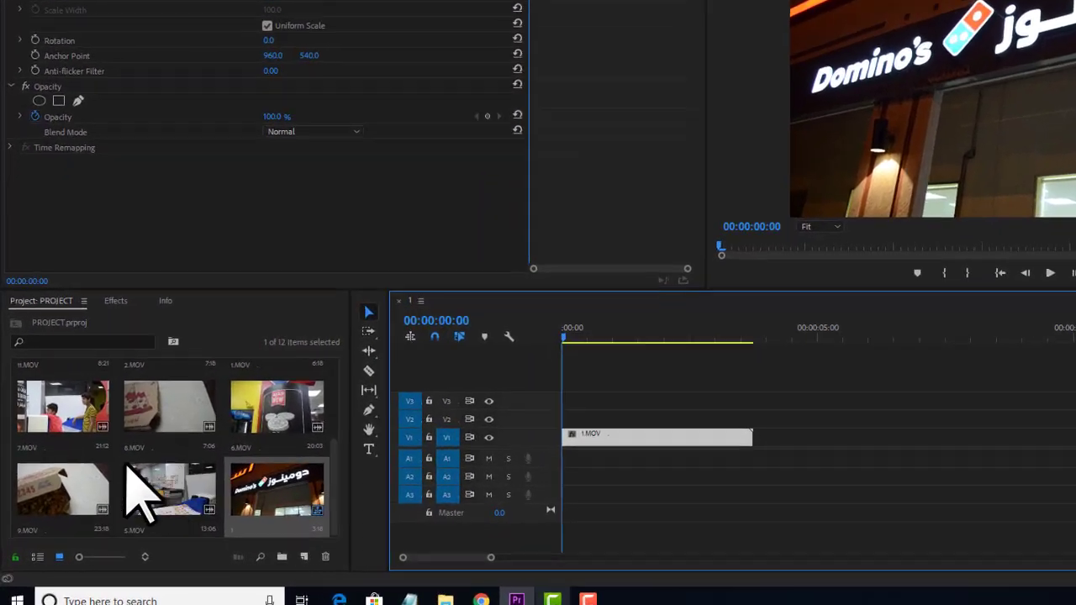
- Add clip 2.MOV to video track V1 after 1.MOV, leaving a short gap between them
{"action": "scroll", "coordinate": [429, 389], "scroll_direction": "up", "scroll_amount": 2}
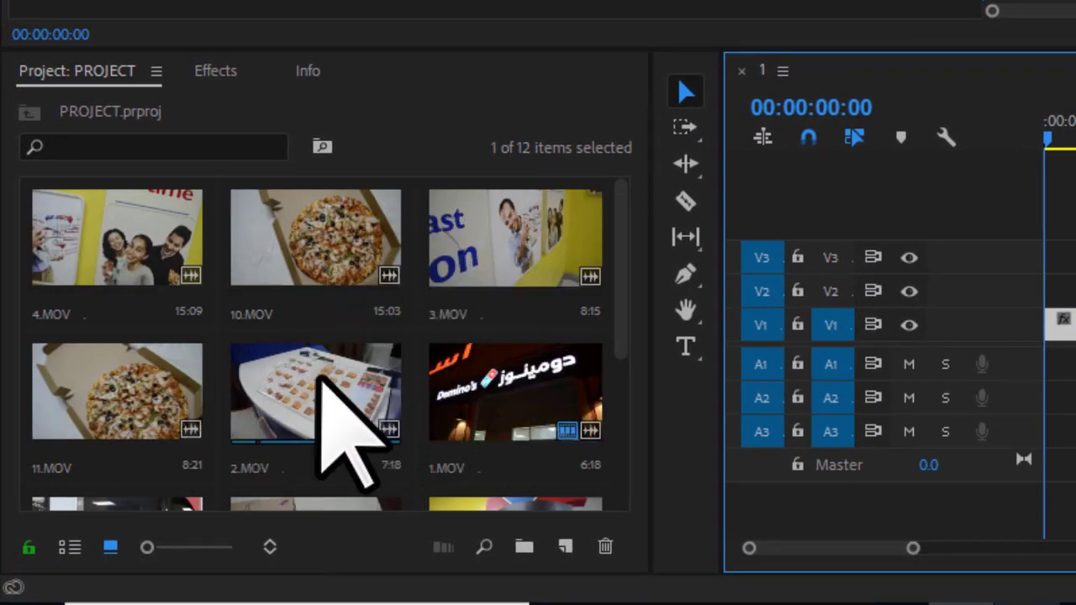
{"action": "left_click_drag", "start_coordinate": [309, 388], "coordinate": [1075, 325]}
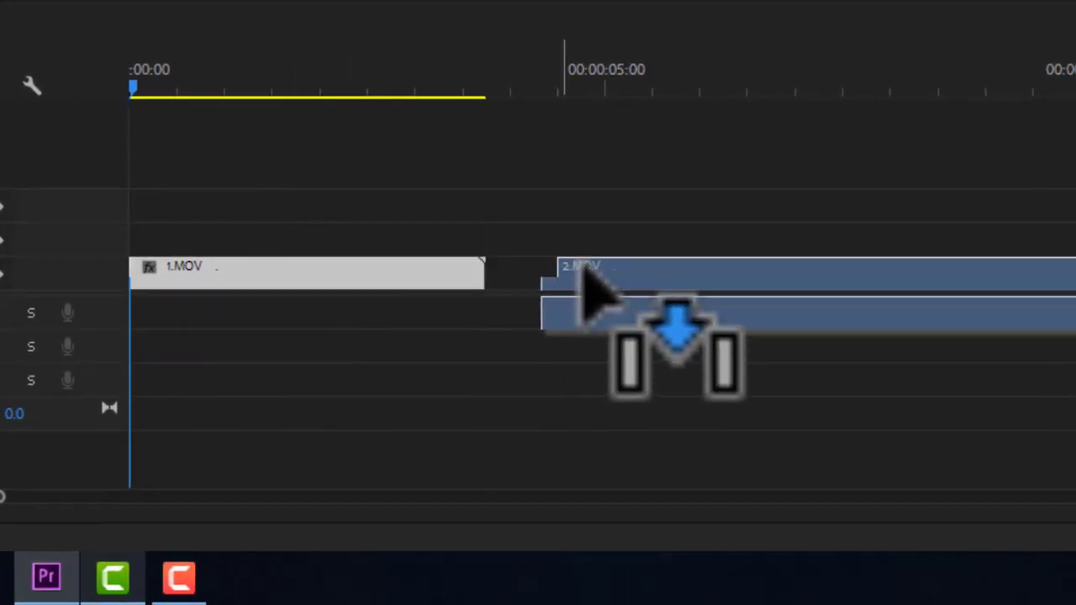
{"action": "left_click_drag", "start_coordinate": [581, 271], "coordinate": [516, 278]}
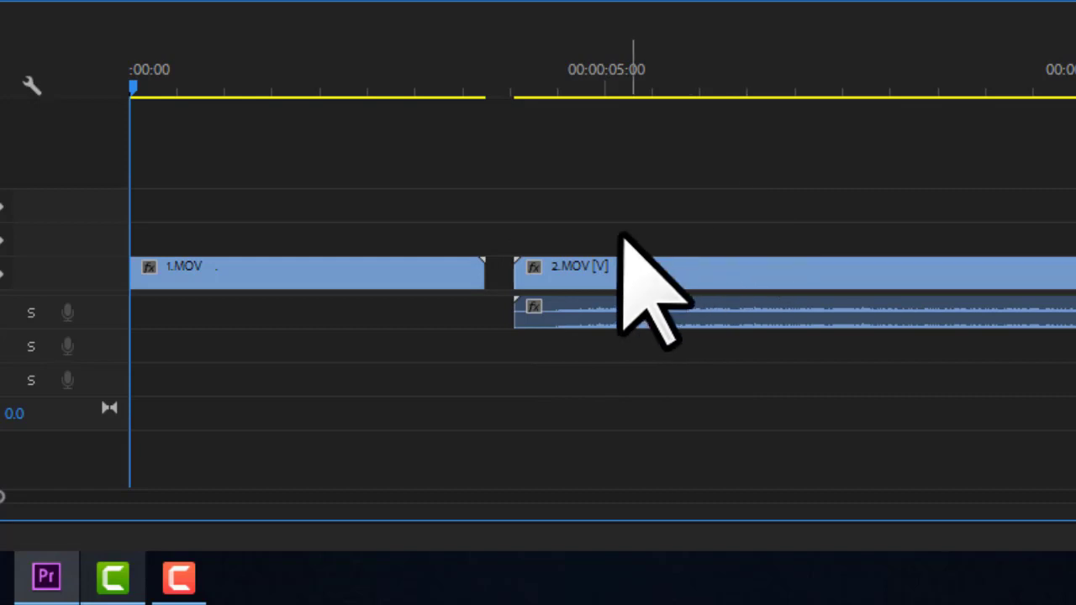
- Delete only the audio portion of 2.MOV from the sequence, keeping its video
{"action": "left_click", "coordinate": [612, 84]}
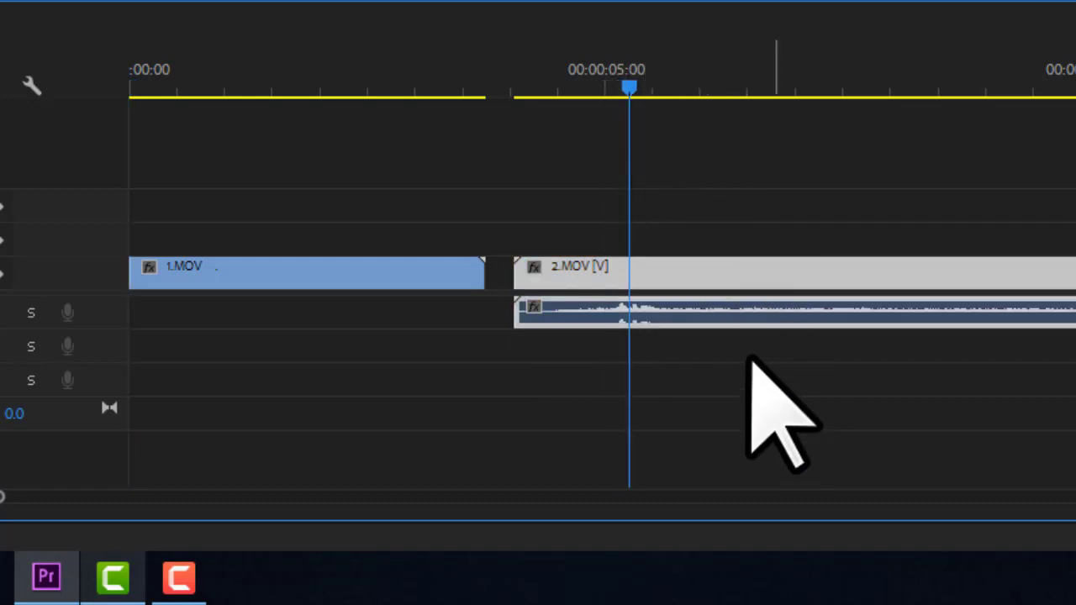
{"action": "left_click", "coordinate": [718, 334]}
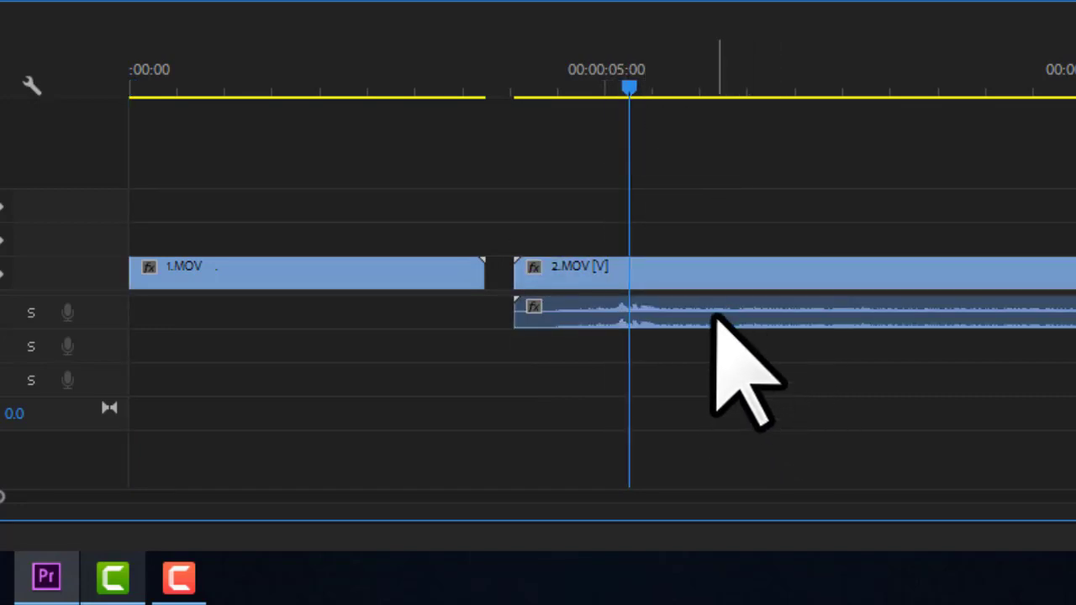
{"action": "left_click", "coordinate": [712, 317]}
{"action": "key", "text": "Delete"}
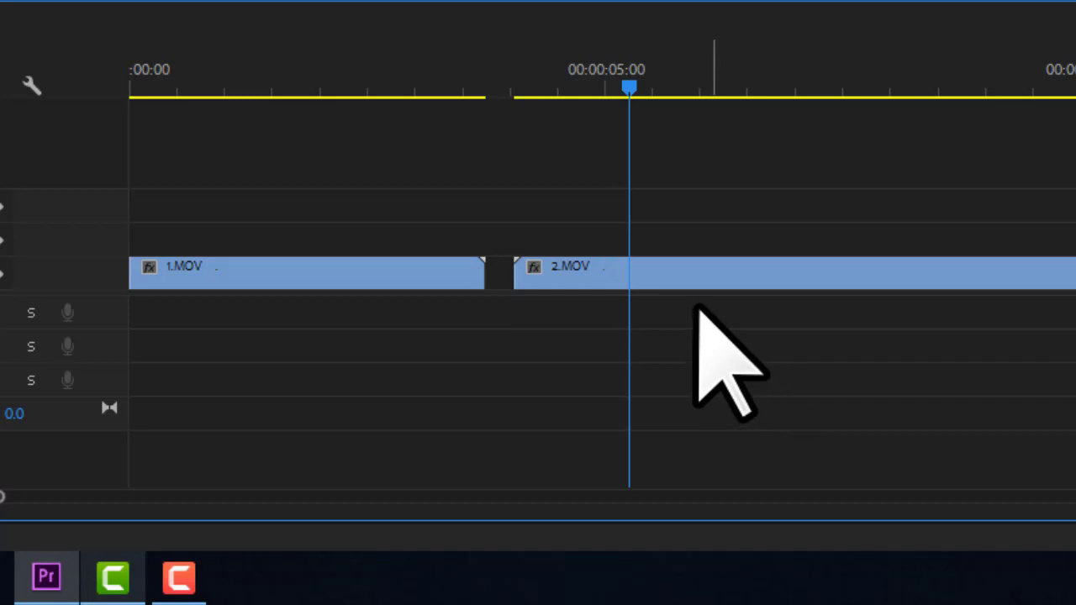
- Split 2.MOV at 00:00:06:21 and delete the part after the cut
{"action": "left_click_drag", "start_coordinate": [573, 89], "coordinate": [605, 80]}
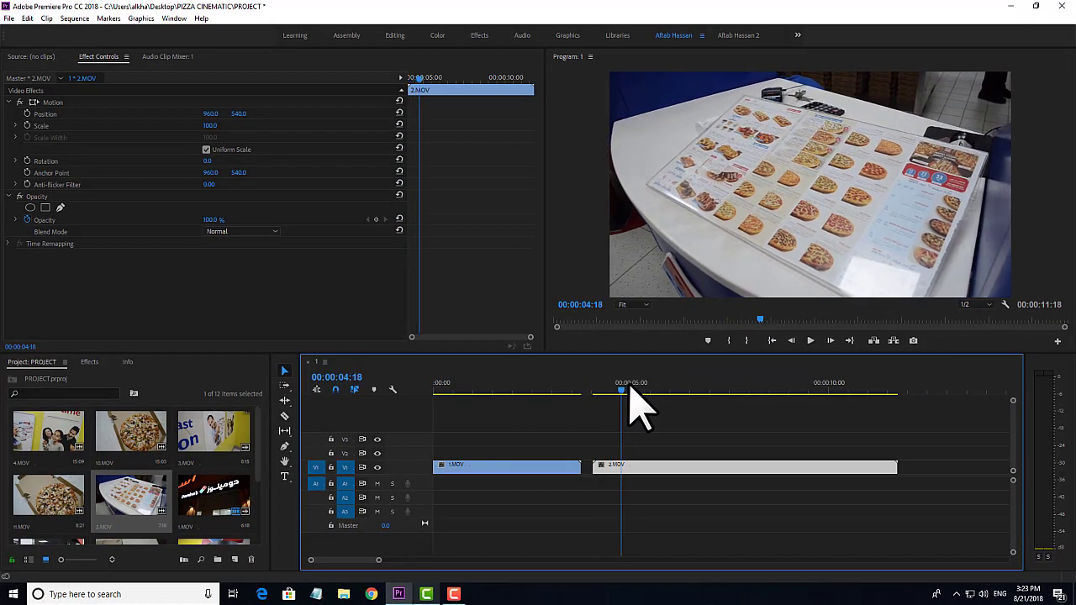
{"action": "left_click_drag", "start_coordinate": [629, 389], "coordinate": [704, 388]}
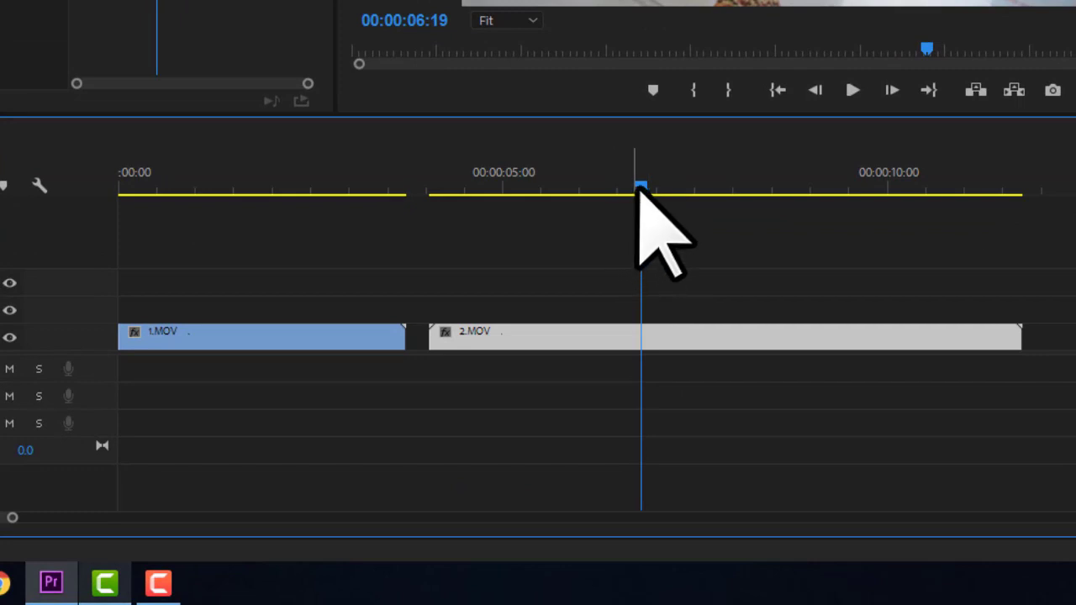
{"action": "key", "text": "ctrl+k"}
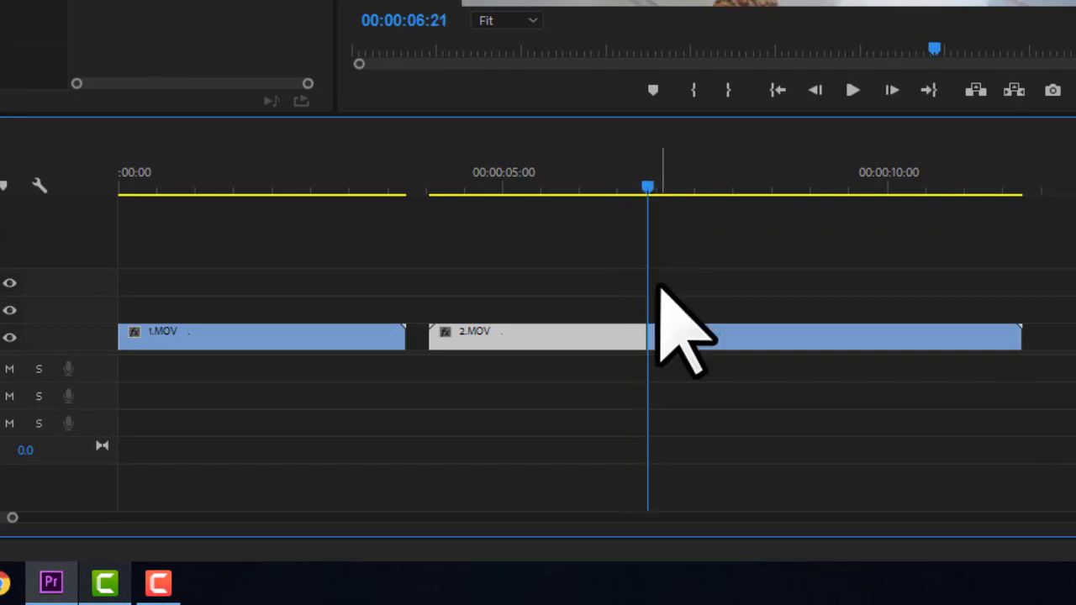
{"action": "left_click_drag", "start_coordinate": [653, 190], "coordinate": [869, 189]}
{"action": "key", "text": "Delete"}
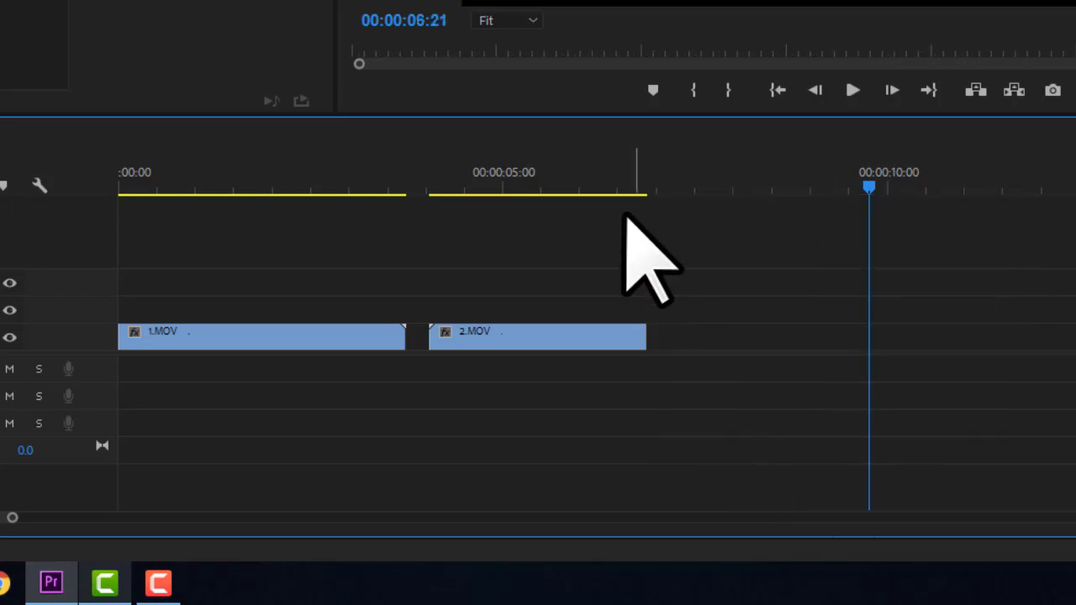
- Move the trimmed 2.MOV against the end of 1.MOV to close the gap on V1
{"action": "left_click_drag", "start_coordinate": [569, 180], "coordinate": [555, 384]}
{"action": "left_click_drag", "start_coordinate": [529, 339], "coordinate": [504, 337]}
{"action": "left_click", "coordinate": [381, 187]}
{"action": "key", "text": "minus"}
{"action": "key", "text": "minus"}
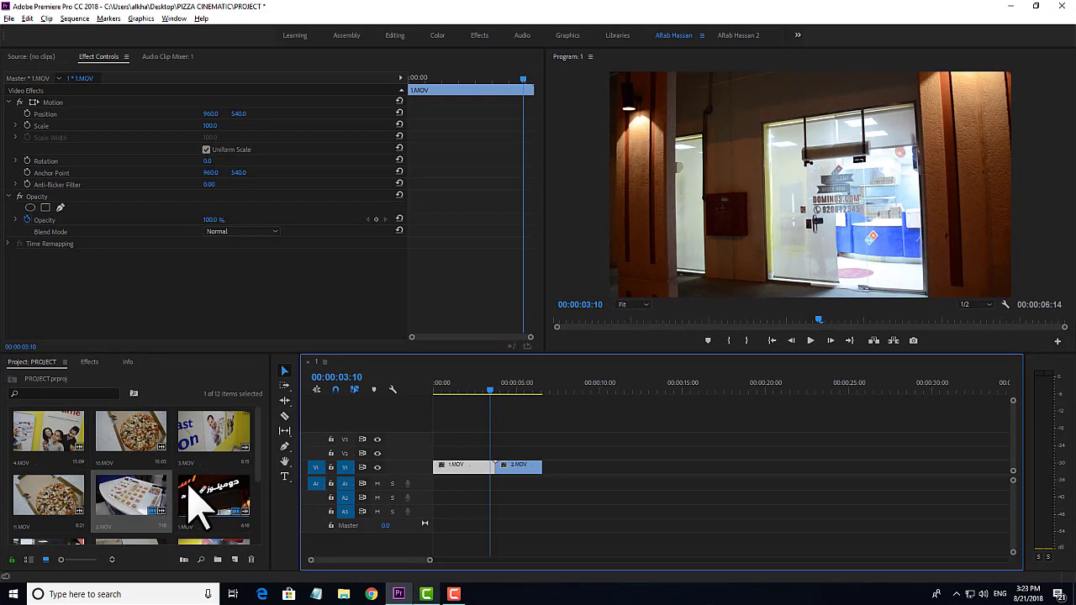
- Add 3.MOV to V1 directly after 2.MOV and delete only its audio
{"action": "left_click_drag", "start_coordinate": [221, 443], "coordinate": [573, 485]}
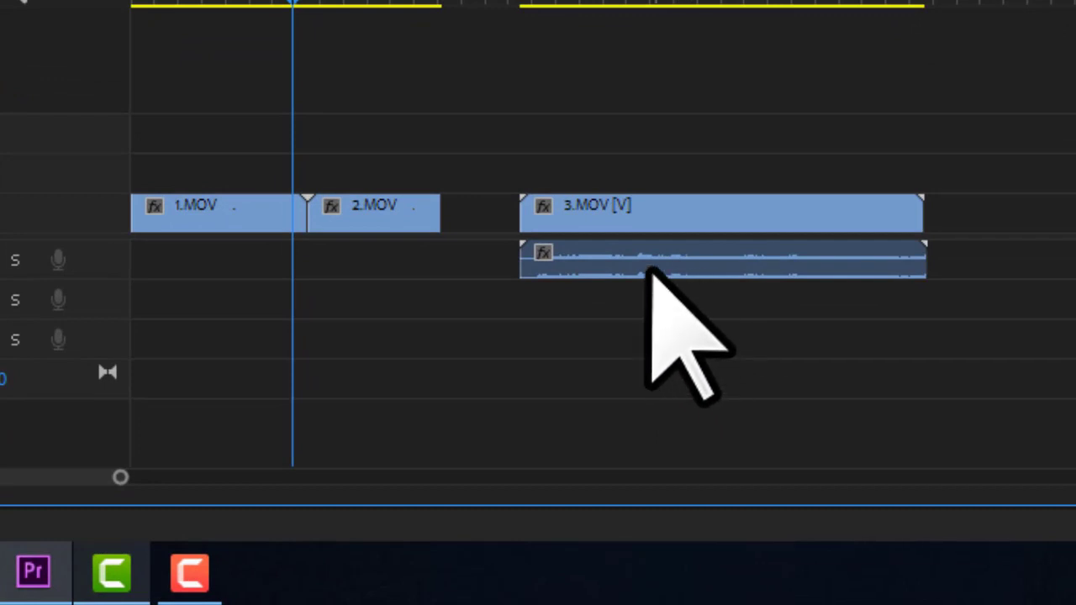
{"action": "left_click", "coordinate": [667, 258], "text": "alt"}
{"action": "key", "text": "Delete"}
{"action": "left_click_drag", "start_coordinate": [613, 216], "coordinate": [534, 210]}
{"action": "left_click_drag", "start_coordinate": [427, 2], "coordinate": [592, 17]}
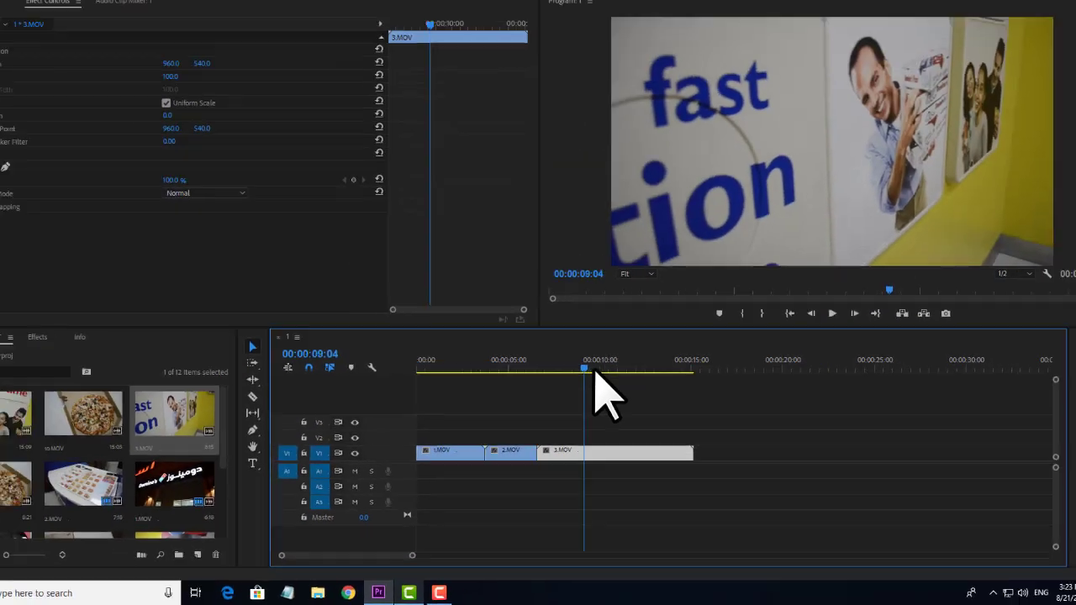
{"action": "left_click_drag", "start_coordinate": [593, 371], "coordinate": [643, 415]}
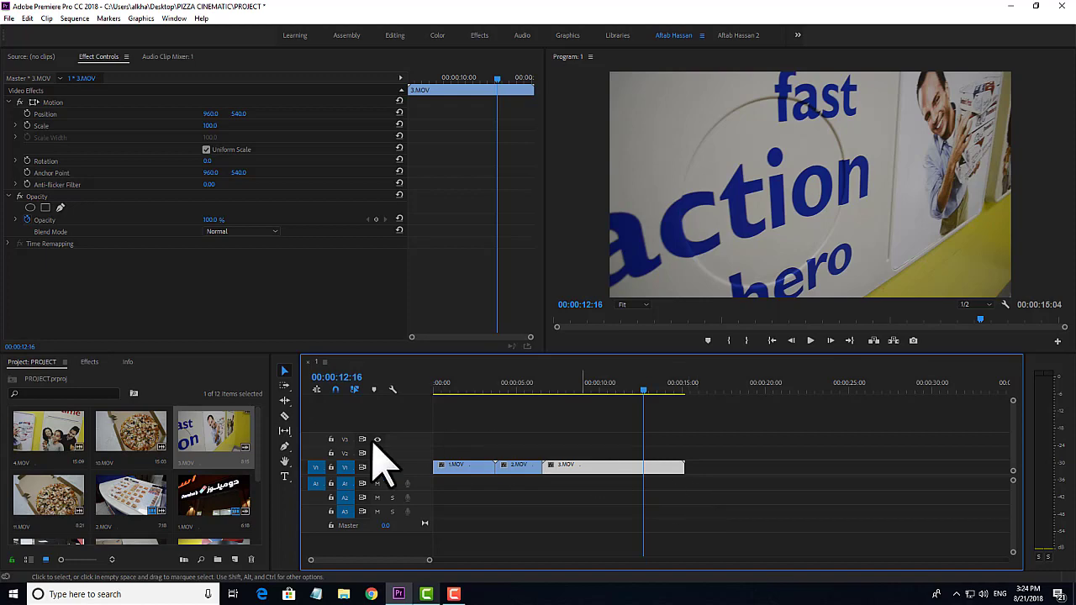
- Add 4.MOV to V1 after 3.MOV, split it at about 21 seconds, and ripple-trim the start of the second piece
{"action": "left_click_drag", "start_coordinate": [49, 432], "coordinate": [715, 473]}
{"action": "left_click_drag", "start_coordinate": [723, 389], "coordinate": [791, 390]}
{"action": "key", "text": "ctrl+k"}
{"action": "left_click_drag", "start_coordinate": [791, 390], "coordinate": [837, 390]}
{"action": "key", "text": "q"}
{"action": "left_click_drag", "start_coordinate": [837, 390], "coordinate": [860, 389]}
{"action": "scroll", "coordinate": [174, 480], "scroll_direction": "down", "scroll_amount": 1}
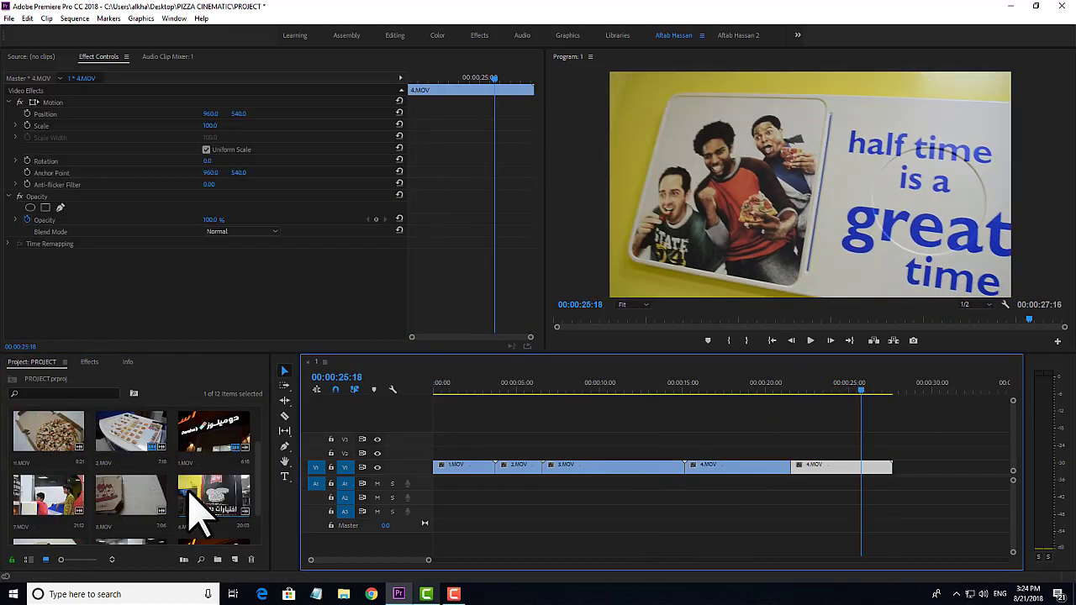
- Add 5.MOV after the second piece of 4.MOV and delete only its audio
{"action": "scroll", "coordinate": [233, 479], "scroll_direction": "down", "scroll_amount": 1}
{"action": "left_click_drag", "start_coordinate": [131, 507], "coordinate": [896, 469]}
{"action": "key", "text": "minus"}
{"action": "left_click", "coordinate": [678, 483], "text": "alt"}
{"action": "key", "text": "Delete"}
{"action": "left_click_drag", "start_coordinate": [637, 390], "coordinate": [663, 391]}
{"action": "scroll", "coordinate": [213, 480], "scroll_direction": "up", "scroll_amount": 1}
- Add 6.MOV after 5.MOV, delete the part before a cut near its end, and close the gap with the remainder
{"action": "left_click_drag", "start_coordinate": [214, 507], "coordinate": [740, 468]}
{"action": "left_click_drag", "start_coordinate": [742, 389], "coordinate": [865, 386]}
{"action": "key", "text": "ctrl+k"}
{"action": "left_click", "coordinate": [828, 467]}
{"action": "key", "text": "Delete"}
{"action": "left_click_drag", "start_coordinate": [874, 467], "coordinate": [763, 463]}
- Place 7.MOV after 6.MOV without audio, trim its beginning, and move it back against 6.MOV
{"action": "left_click_drag", "start_coordinate": [808, 476], "coordinate": [783, 467]}
{"action": "left_click", "coordinate": [807, 484], "text": "alt"}
{"action": "key", "text": "Delete"}
{"action": "left_click_drag", "start_coordinate": [727, 390], "coordinate": [846, 388]}
{"action": "left_click_drag", "start_coordinate": [746, 467], "coordinate": [846, 467]}
{"action": "left_click_drag", "start_coordinate": [845, 390], "coordinate": [882, 390]}
{"action": "left_click_drag", "start_coordinate": [856, 464], "coordinate": [757, 466]}
{"action": "left_click_drag", "start_coordinate": [799, 390], "coordinate": [761, 390]}
- Add 8.MOV and 9.MOV in order after 7.MOV, leaving only their video in the sequence
{"action": "scroll", "coordinate": [143, 487], "scroll_direction": "down", "scroll_amount": 3}
{"action": "left_click_drag", "start_coordinate": [130, 444], "coordinate": [814, 467]}
{"action": "left_click", "coordinate": [828, 484], "text": "alt"}
{"action": "key", "text": "Delete"}
{"action": "left_click_drag", "start_coordinate": [48, 507], "coordinate": [870, 467]}
{"action": "left_click_drag", "start_coordinate": [727, 390], "coordinate": [847, 390]}
- Add 10.MOV after 9.MOV and move the last clips together so no gaps remain on V1
{"action": "scroll", "coordinate": [109, 496], "scroll_direction": "up", "scroll_amount": 5}
{"action": "left_click_drag", "start_coordinate": [130, 433], "coordinate": [874, 468]}
{"action": "left_click_drag", "start_coordinate": [847, 389], "coordinate": [768, 391]}
{"action": "left_click", "coordinate": [799, 467]}
{"action": "left_click_drag", "start_coordinate": [860, 467], "coordinate": [768, 467]}
{"action": "left_click_drag", "start_coordinate": [901, 467], "coordinate": [807, 468]}
{"action": "left_click_drag", "start_coordinate": [768, 390], "coordinate": [836, 391]}
- Add 11.MOV as the last clip on V1, directly after 10.MOV
{"action": "scroll", "coordinate": [126, 473], "scroll_direction": "down", "scroll_amount": 2}
{"action": "left_click_drag", "start_coordinate": [42, 458], "coordinate": [870, 467]}
{"action": "left_click_drag", "start_coordinate": [835, 390], "coordinate": [893, 395]}
{"action": "scroll", "coordinate": [272, 468], "scroll_direction": "up", "scroll_amount": 1}
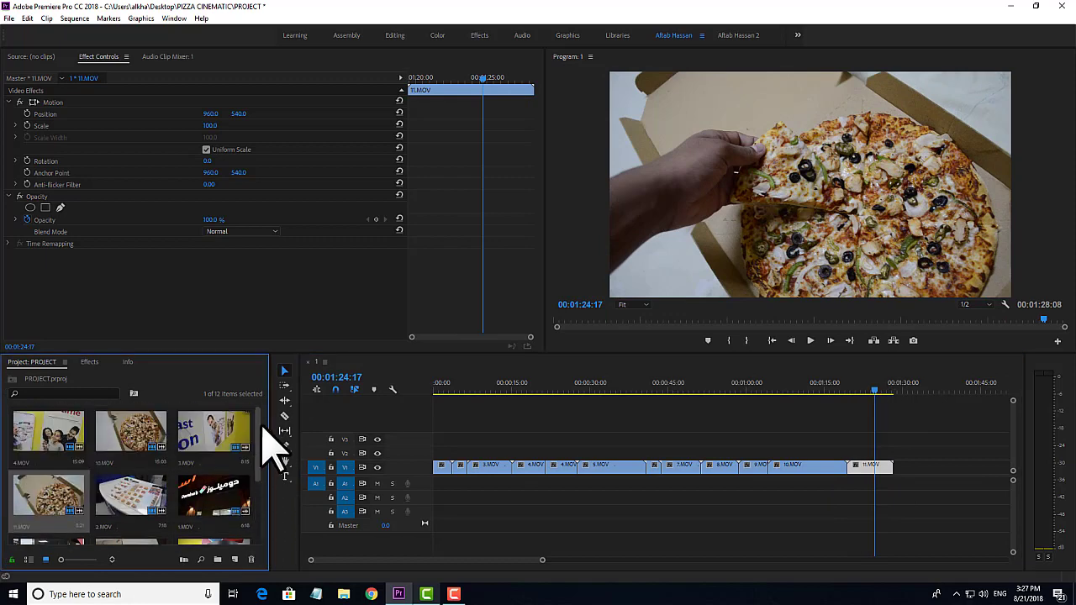
- Preview the opening clips of the assembled sequence and return the playhead to 00:00:00:00
{"action": "left_click", "coordinate": [721, 504]}
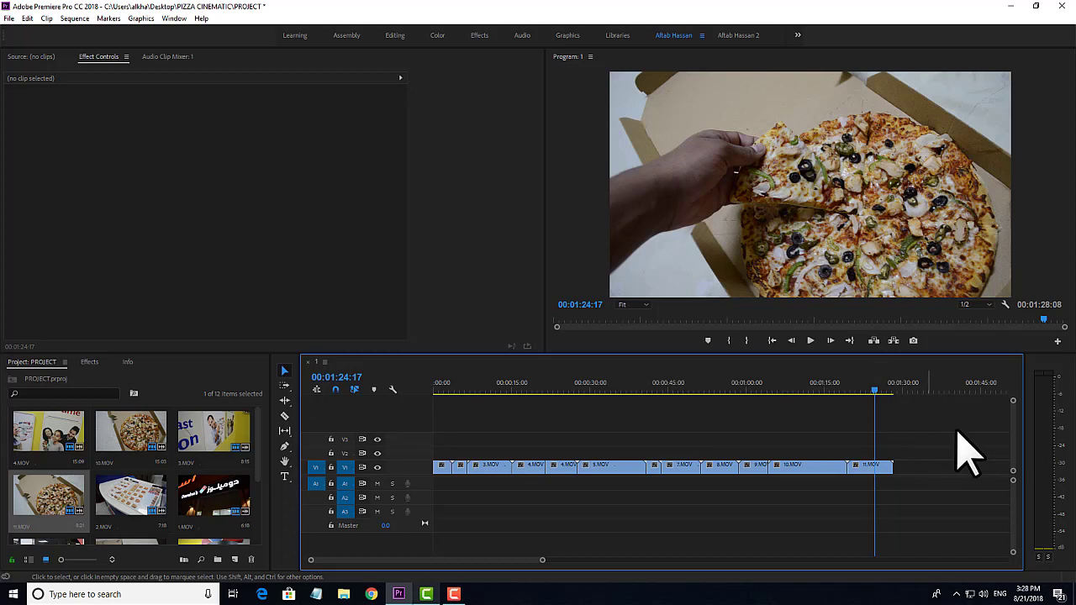
{"action": "left_click_drag", "start_coordinate": [869, 388], "coordinate": [463, 390]}
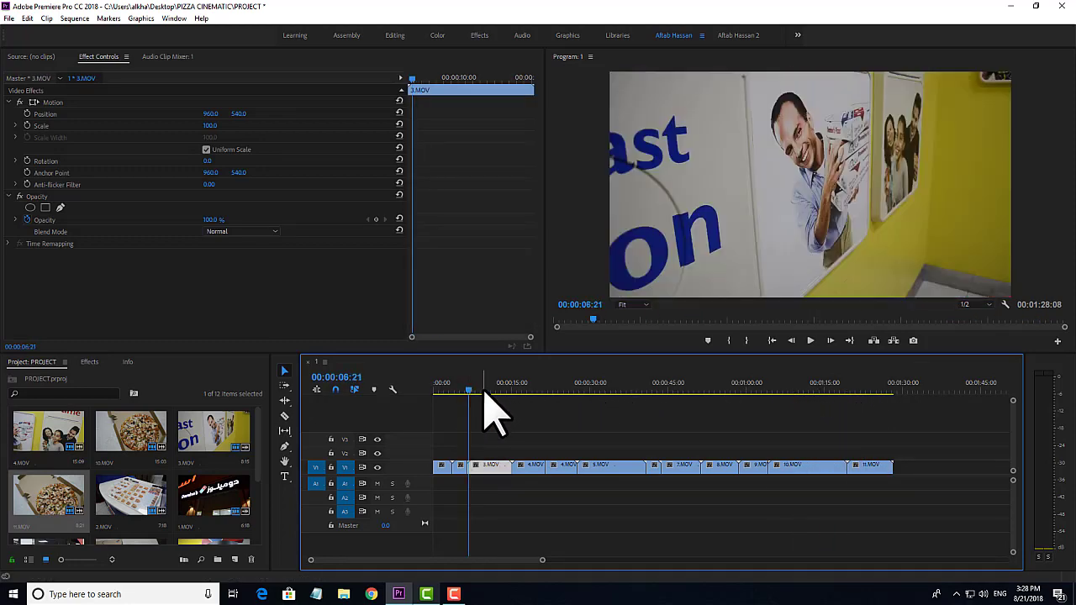
{"action": "left_click", "coordinate": [521, 432]}
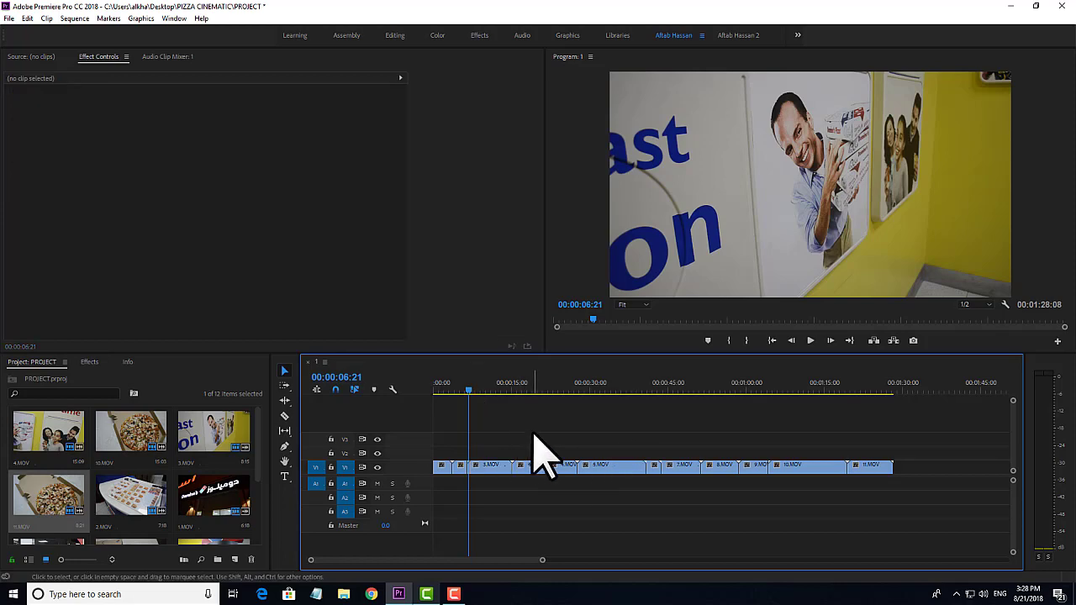
{"action": "left_click_drag", "start_coordinate": [479, 389], "coordinate": [432, 380]}
{"action": "key", "text": "space"}
{"action": "left_click_drag", "start_coordinate": [445, 390], "coordinate": [485, 389]}
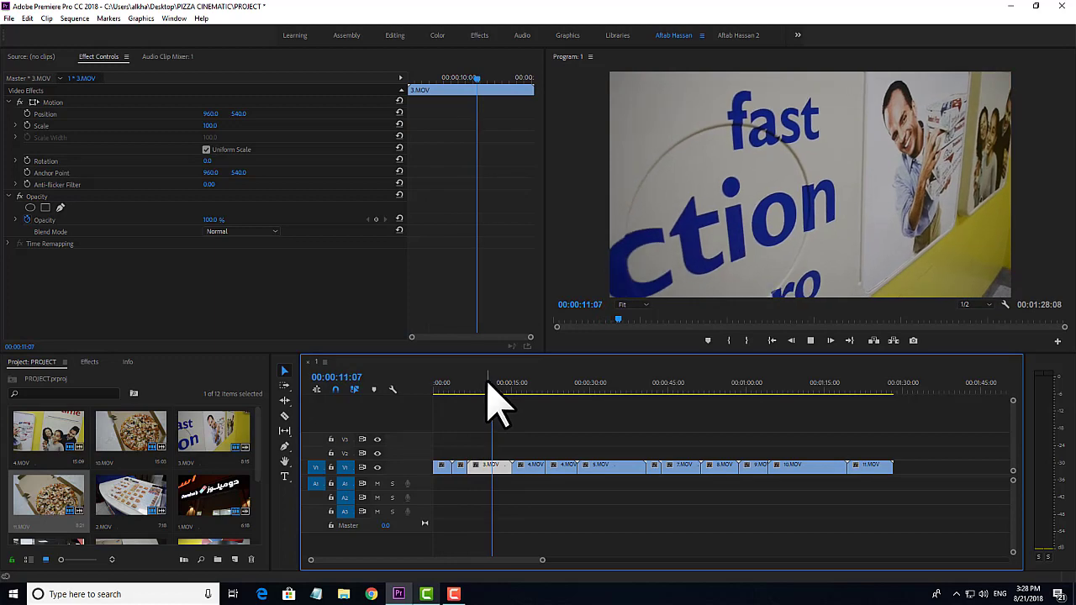
{"action": "key", "text": "space"}
{"action": "left_click_drag", "start_coordinate": [504, 391], "coordinate": [415, 391]}
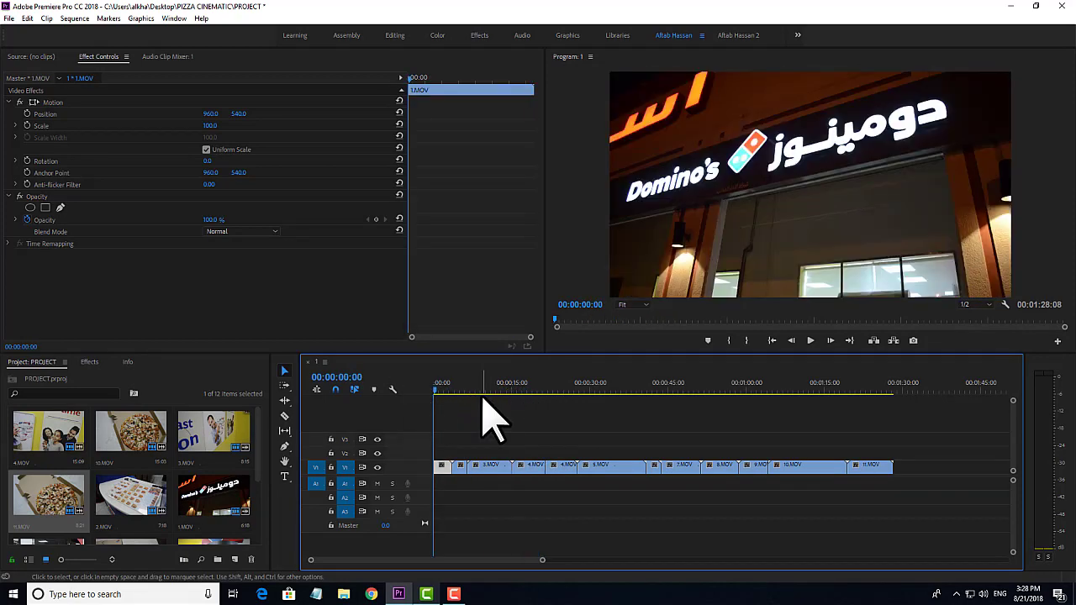
{"action": "left_click", "coordinate": [477, 443]}
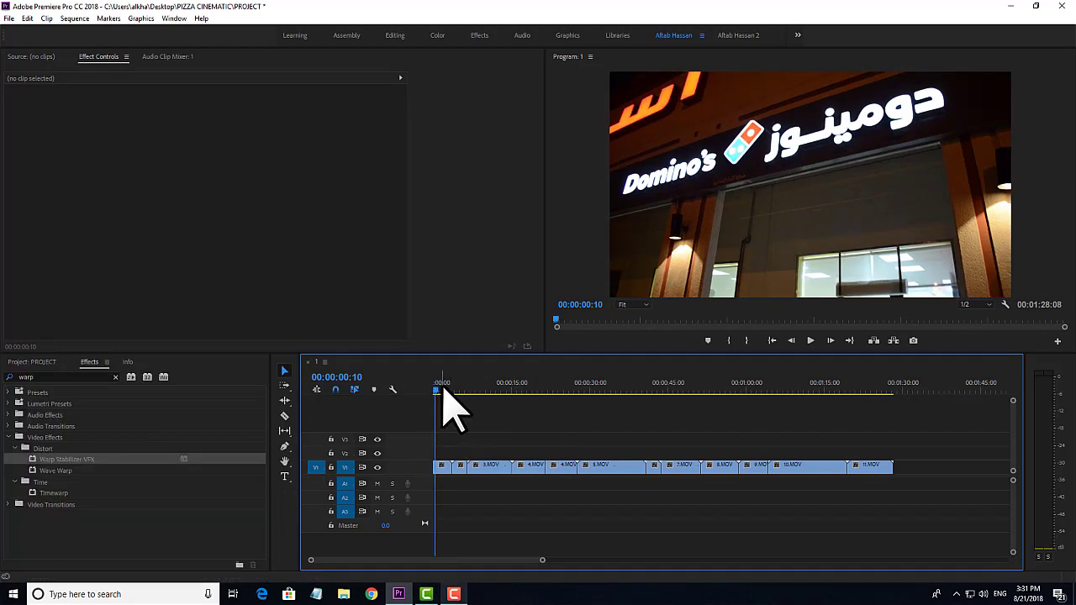
{"action": "left_click_drag", "start_coordinate": [442, 388], "coordinate": [405, 388]}
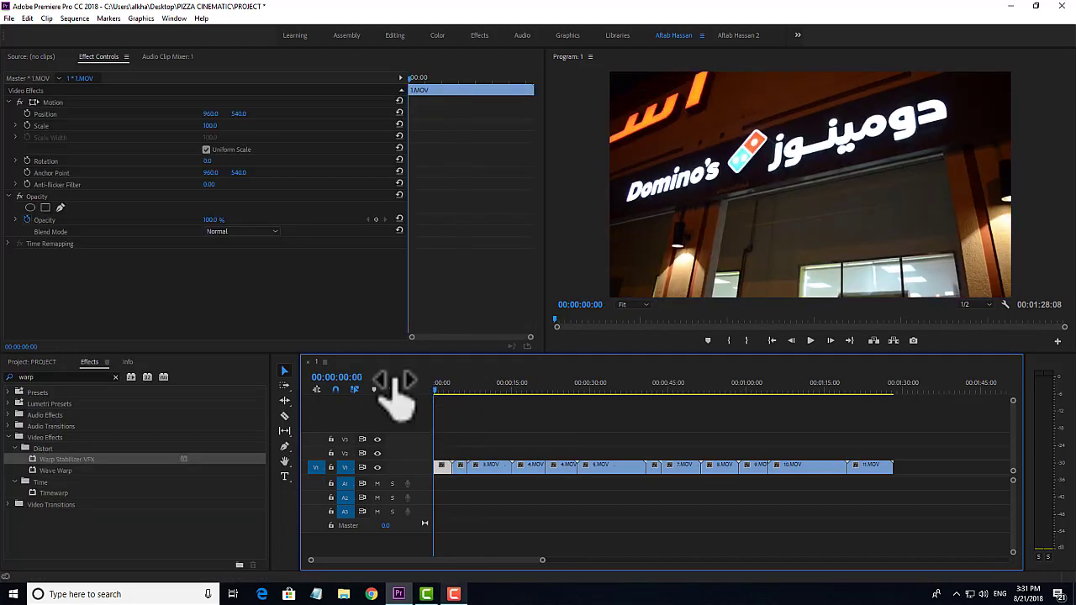
{"action": "left_click", "coordinate": [504, 452]}
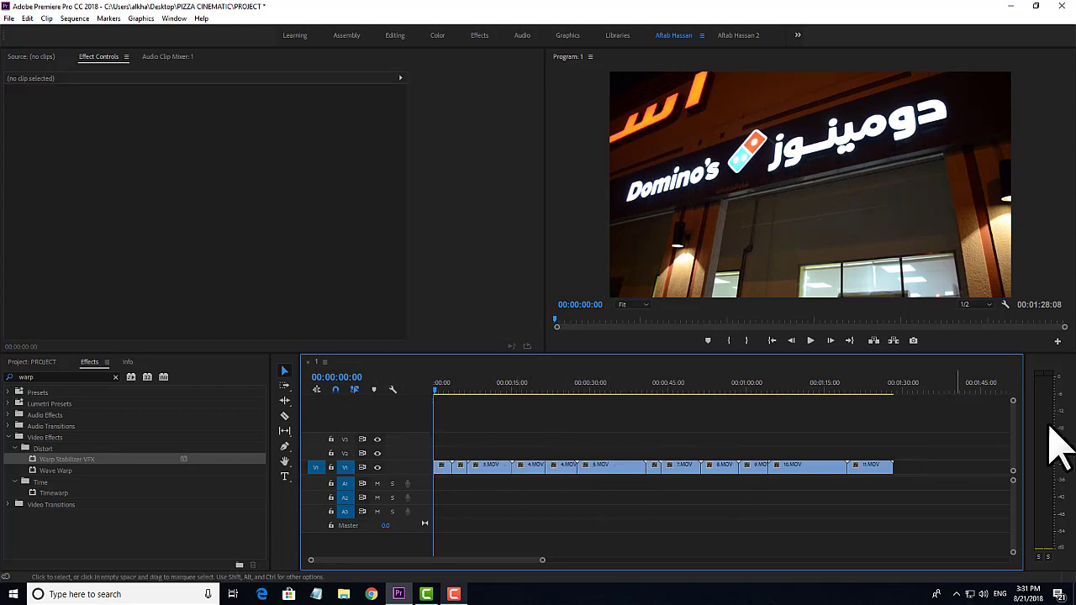
{"action": "left_click_drag", "start_coordinate": [943, 429], "coordinate": [412, 485]}
{"action": "right_click", "coordinate": [528, 467]}
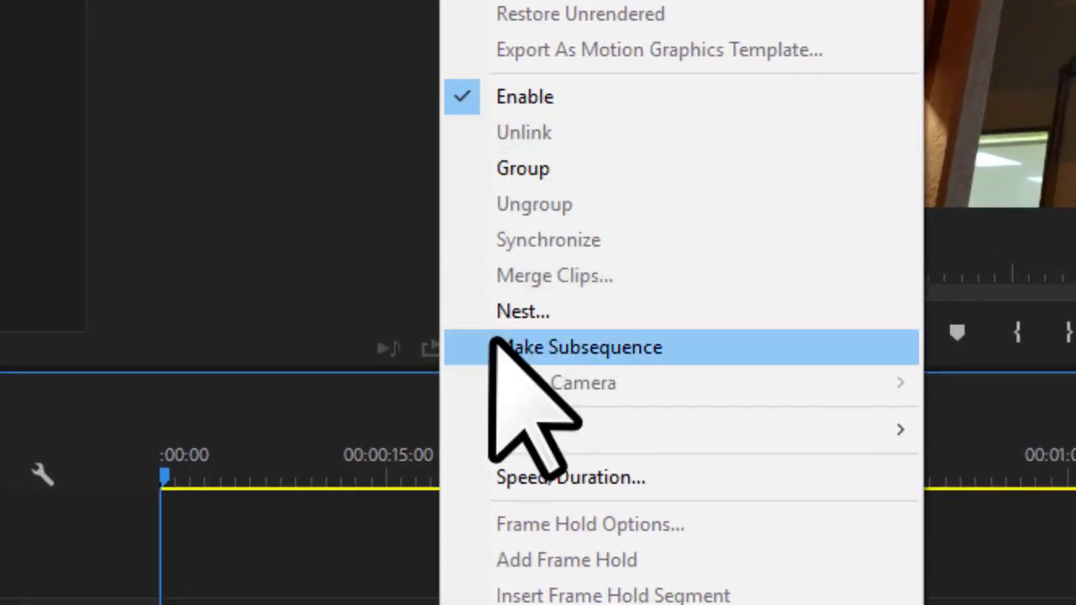
{"action": "left_click", "coordinate": [322, 602]}
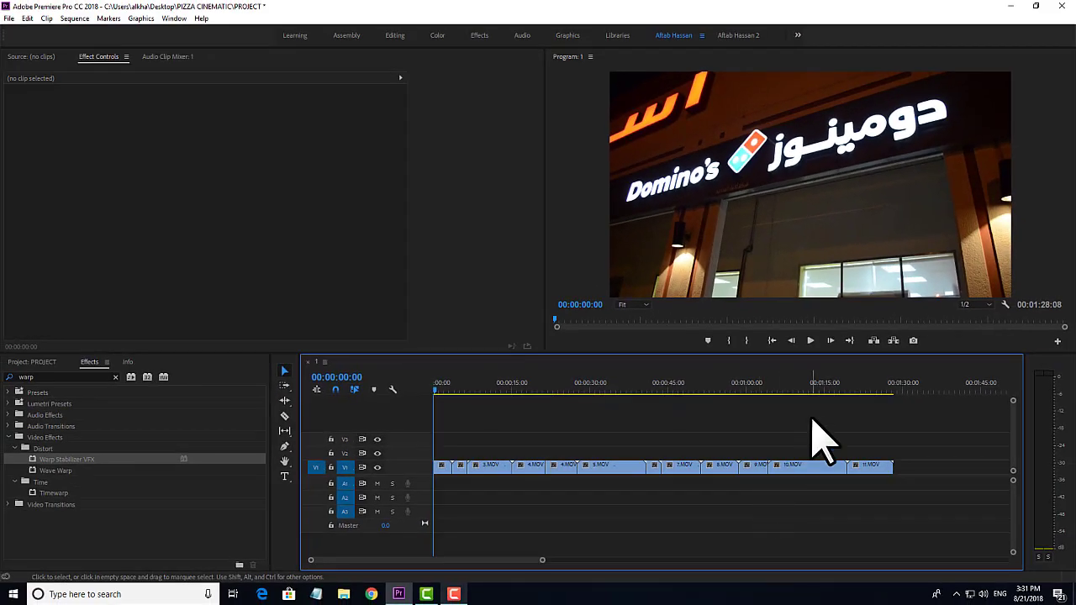
- Search the effects for "warp", apply Warp Stabilizer VFX to 1.MOV, and preview the clip from its start
{"action": "left_click", "coordinate": [115, 377]}
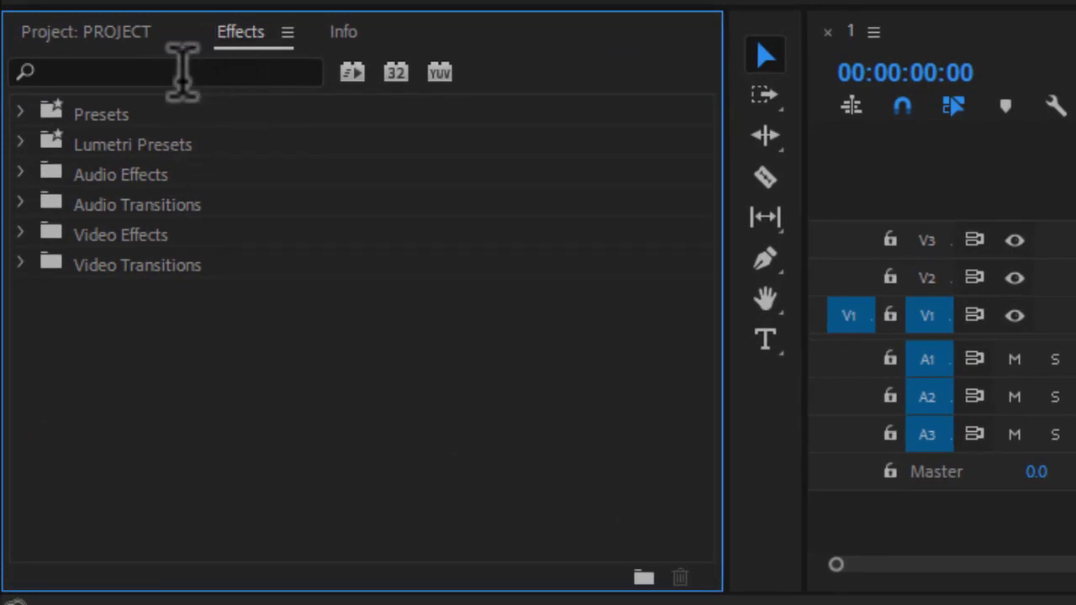
{"action": "left_click", "coordinate": [183, 73]}
{"action": "type", "text": "w"}
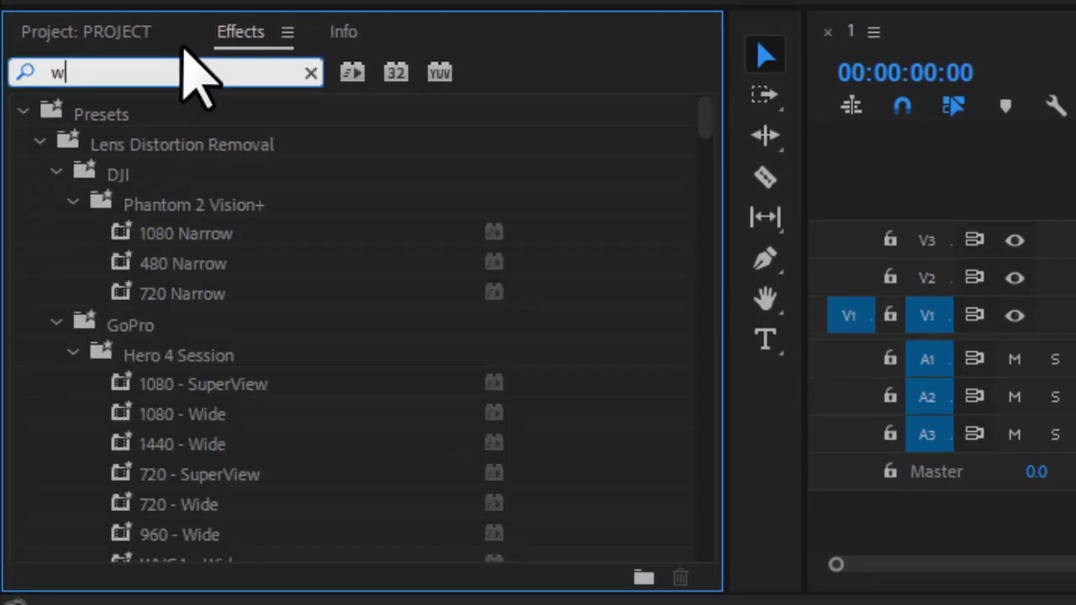
{"action": "type", "text": "arp"}
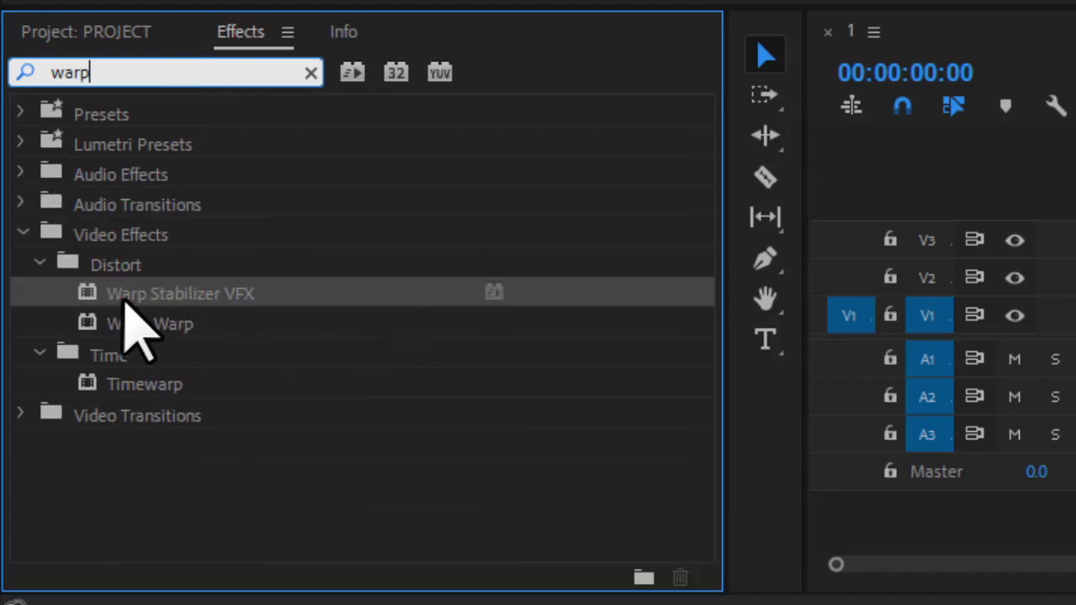
{"action": "left_click_drag", "start_coordinate": [156, 293], "coordinate": [1074, 330]}
{"action": "left_click_drag", "start_coordinate": [454, 303], "coordinate": [447, 286]}
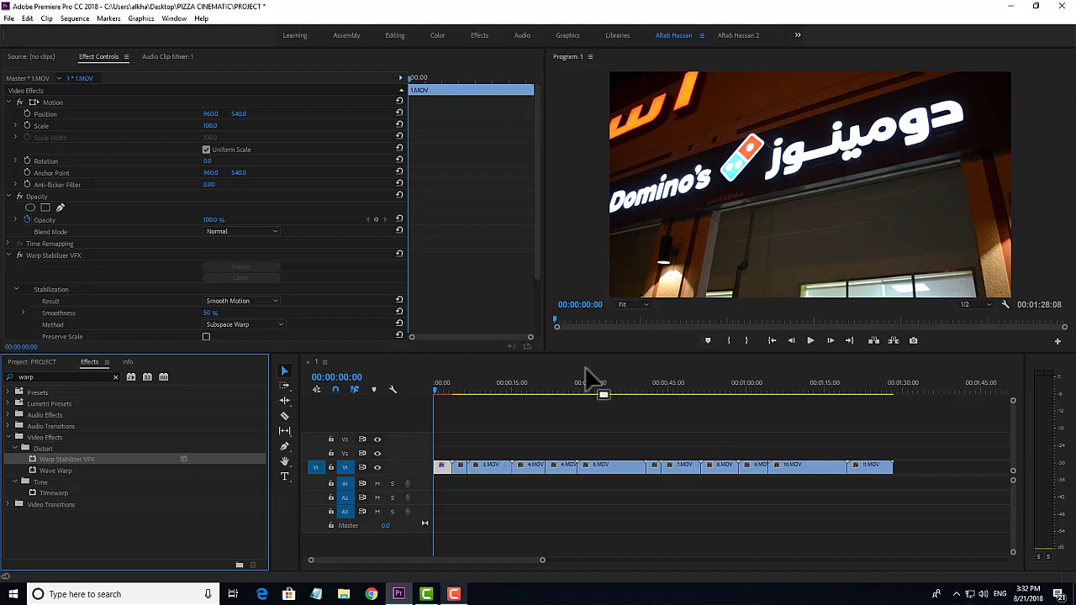
{"action": "key", "text": "space"}
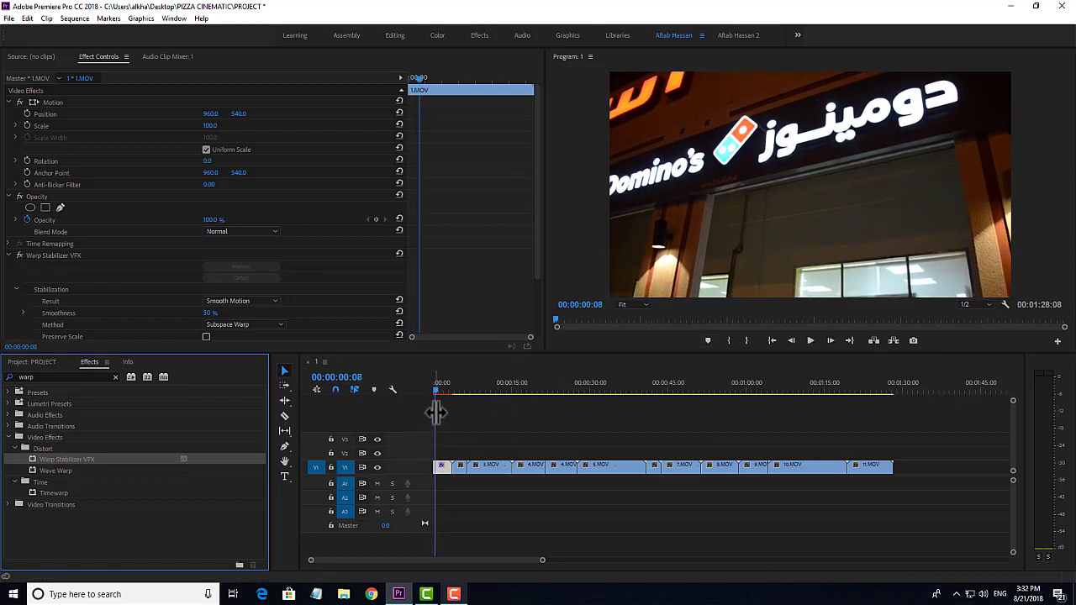
{"action": "left_click_drag", "start_coordinate": [438, 392], "coordinate": [423, 395]}
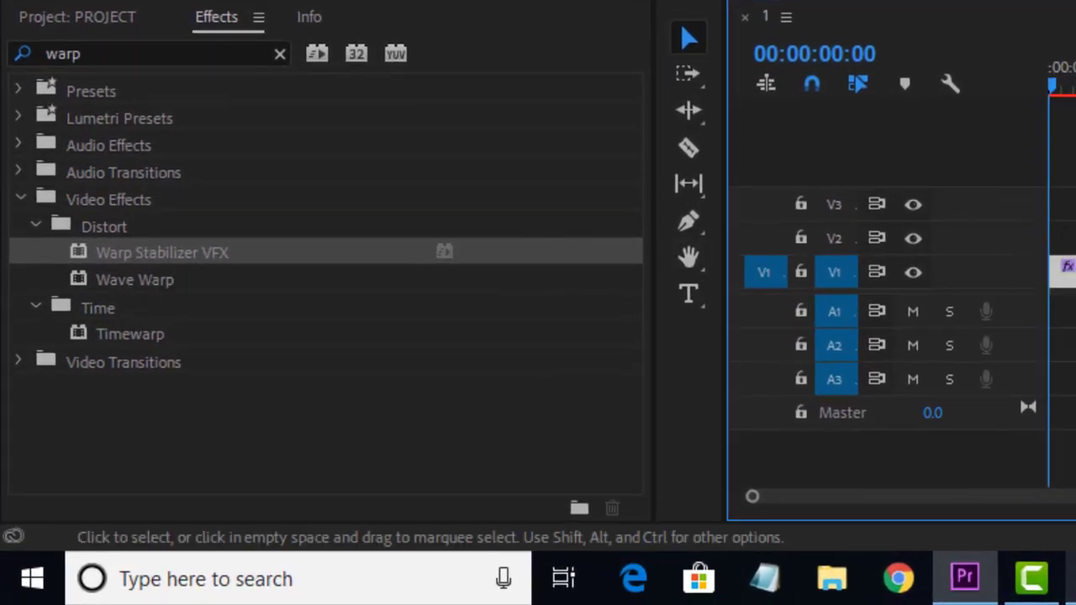
- Apply Warp Stabilizer VFX to 2.MOV and check its frame at 00:00:04:10
{"action": "left_click", "coordinate": [1037, 279]}
{"action": "left_click", "coordinate": [1030, 279]}
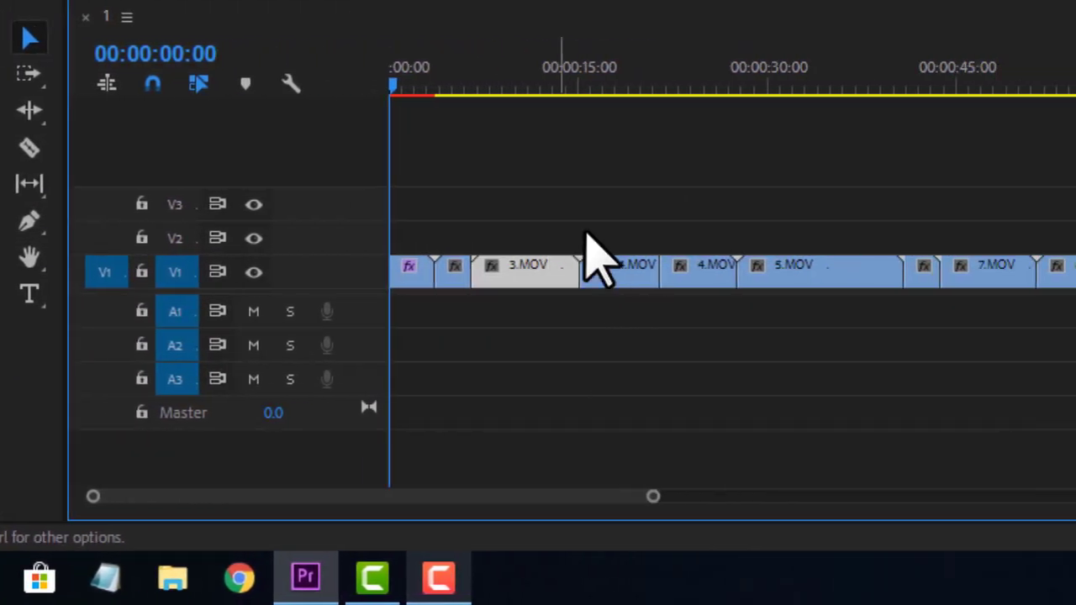
{"action": "left_click", "coordinate": [624, 276]}
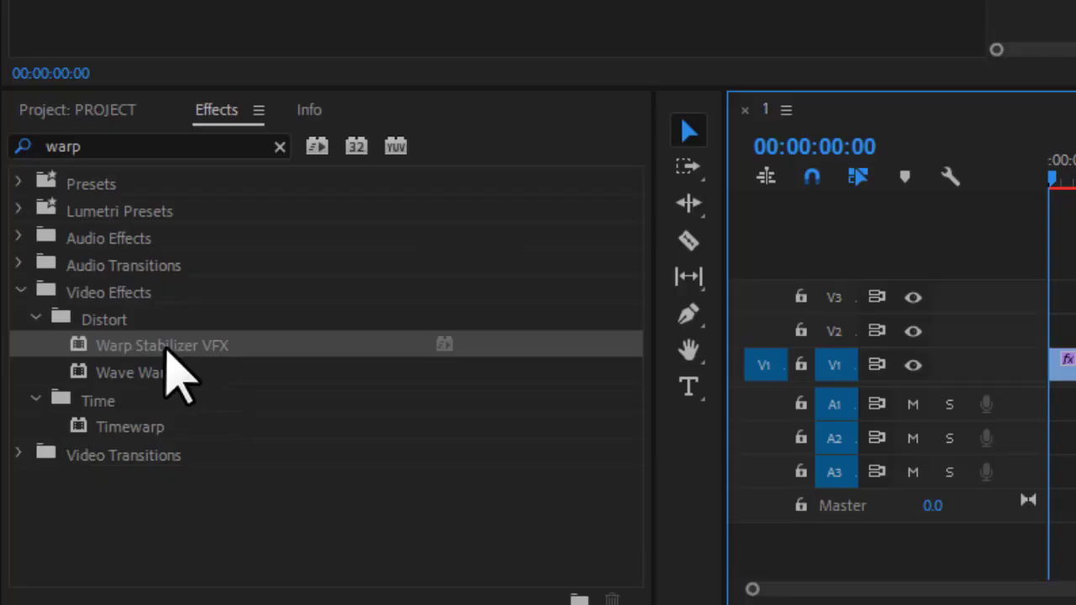
{"action": "left_click_drag", "start_coordinate": [166, 349], "coordinate": [1069, 362]}
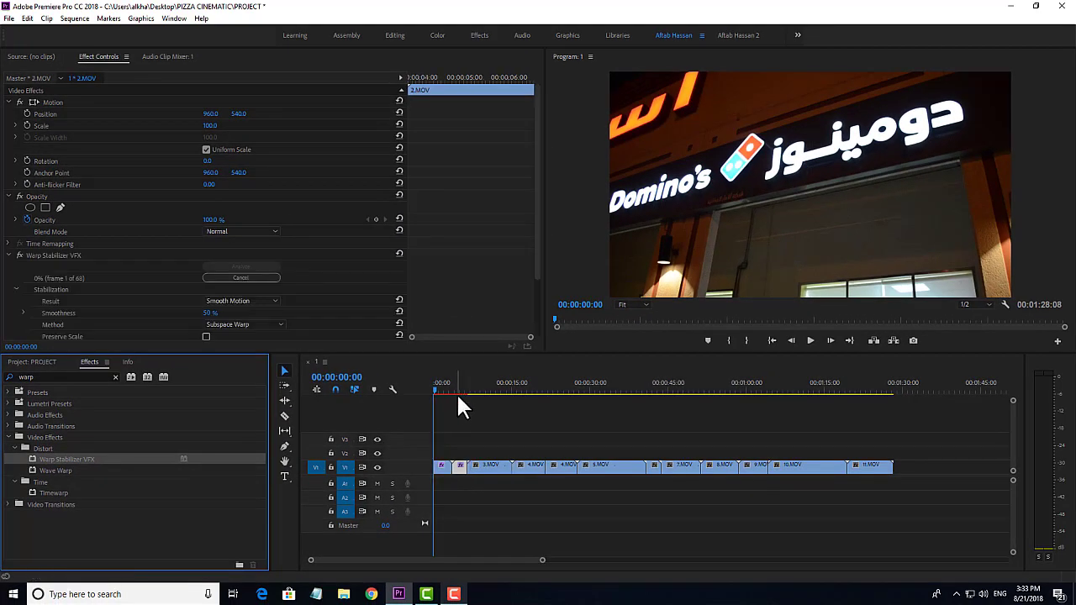
{"action": "left_click", "coordinate": [458, 391]}
- Apply Warp Stabilizer VFX to 3.MOV, both pieces of 4.MOV, and 5.MOV
{"action": "left_click", "coordinate": [68, 460]}
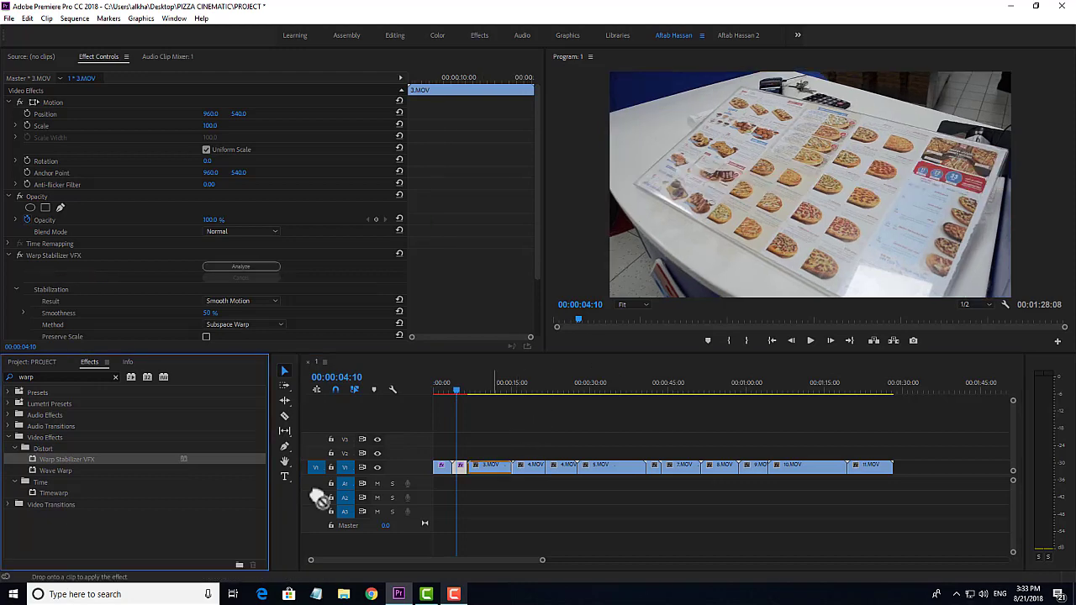
{"action": "left_click_drag", "start_coordinate": [67, 460], "coordinate": [489, 468]}
{"action": "left_click", "coordinate": [489, 390]}
{"action": "left_click", "coordinate": [530, 390]}
{"action": "left_click_drag", "start_coordinate": [68, 460], "coordinate": [552, 457]}
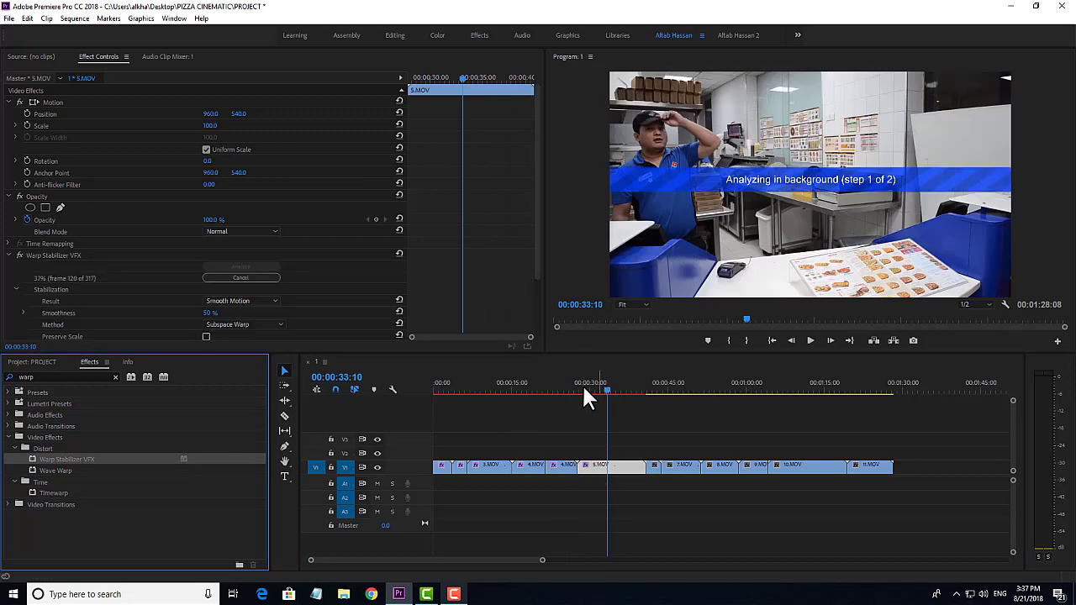
- Apply Warp Stabilizer VFX to 6.MOV, 7.MOV and 8.MOV
{"action": "left_click", "coordinate": [654, 390]}
{"action": "left_click_drag", "start_coordinate": [67, 460], "coordinate": [686, 467]}
{"action": "left_click", "coordinate": [682, 390]}
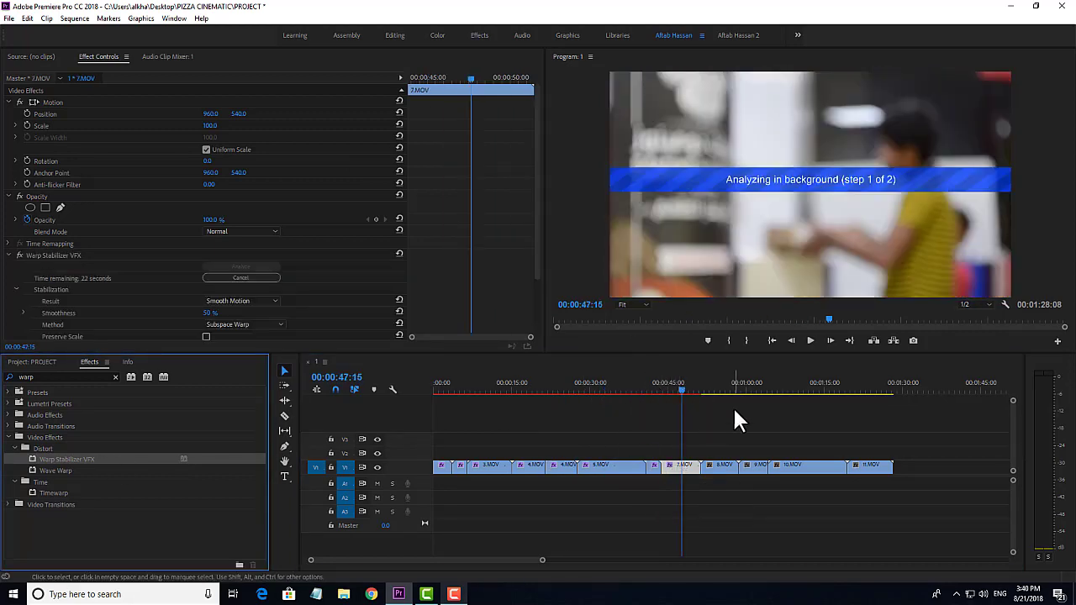
{"action": "left_click", "coordinate": [711, 390]}
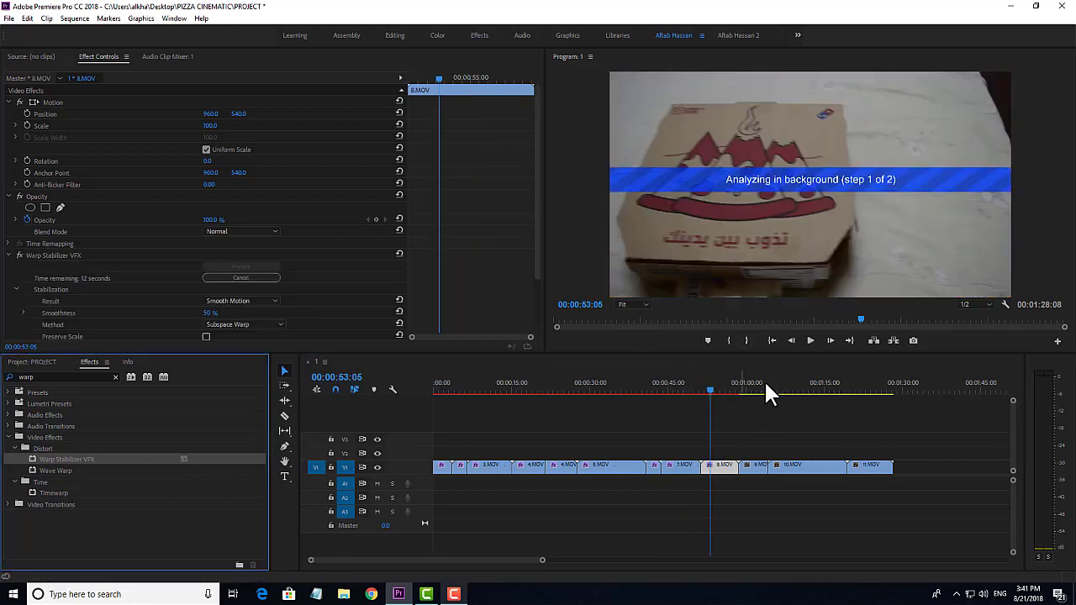
- Apply Warp Stabilizer VFX to the last three clips, 9.MOV, 10.MOV and 11.MOV
{"action": "left_click", "coordinate": [752, 390]}
{"action": "left_click_drag", "start_coordinate": [101, 461], "coordinate": [411, 300]}
{"action": "left_click", "coordinate": [799, 390]}
{"action": "left_click_drag", "start_coordinate": [67, 460], "coordinate": [807, 468]}
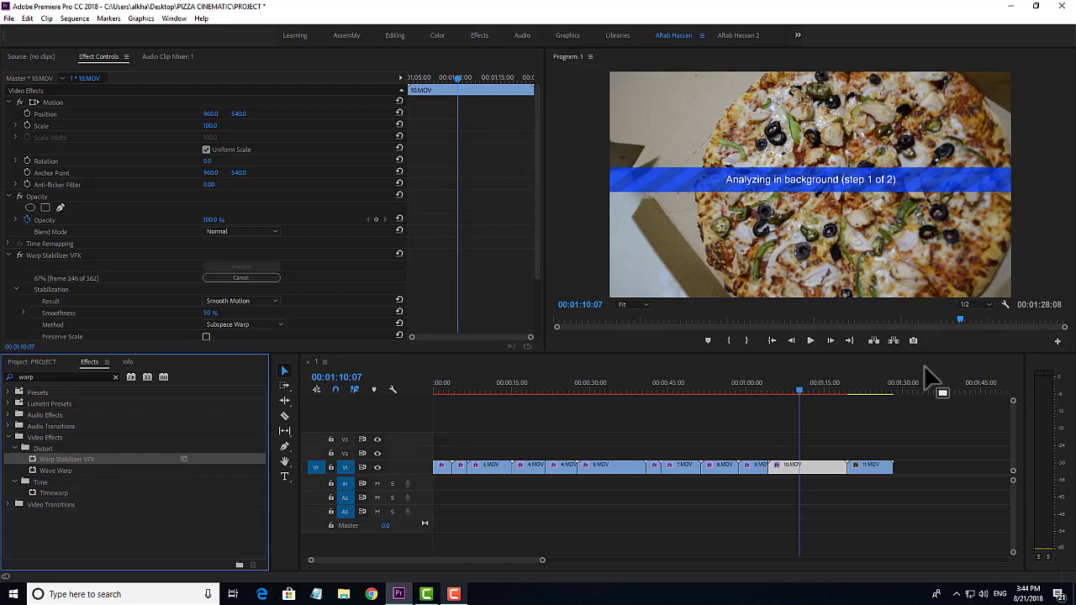
{"action": "left_click", "coordinate": [859, 390]}
{"action": "left_click_drag", "start_coordinate": [68, 459], "coordinate": [861, 467]}
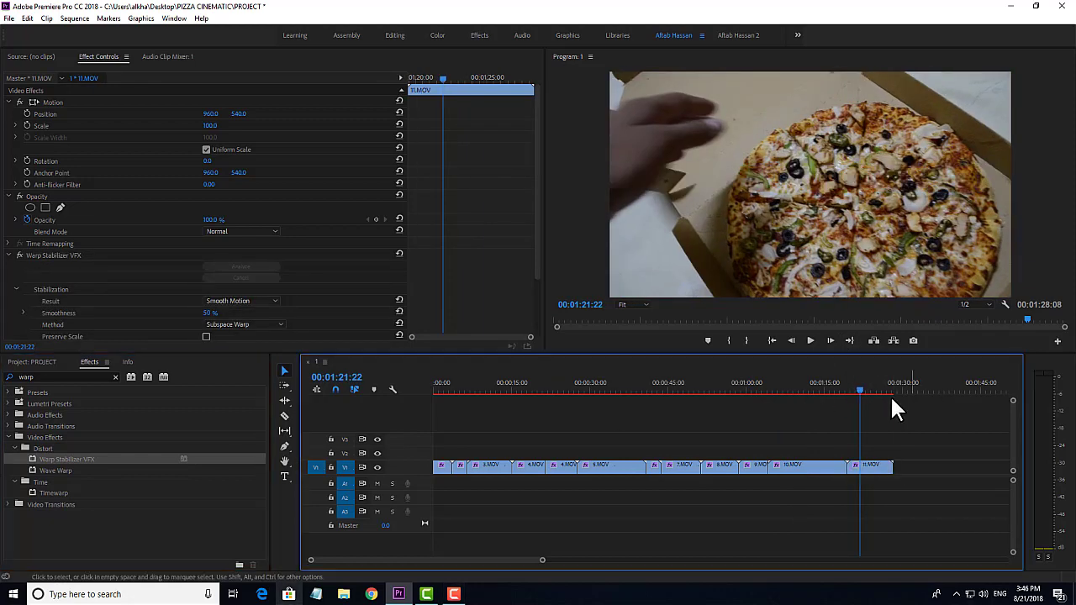
- Select all the clips on V1 and render their previews with Render Selection
{"action": "left_click", "coordinate": [872, 468]}
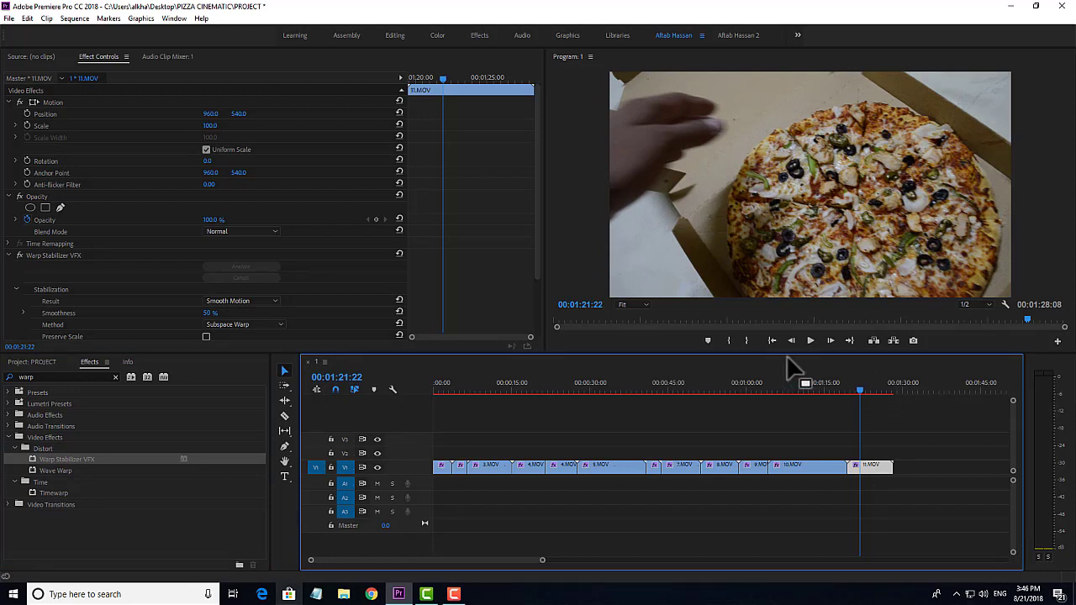
{"action": "left_click_drag", "start_coordinate": [506, 458], "coordinate": [889, 511]}
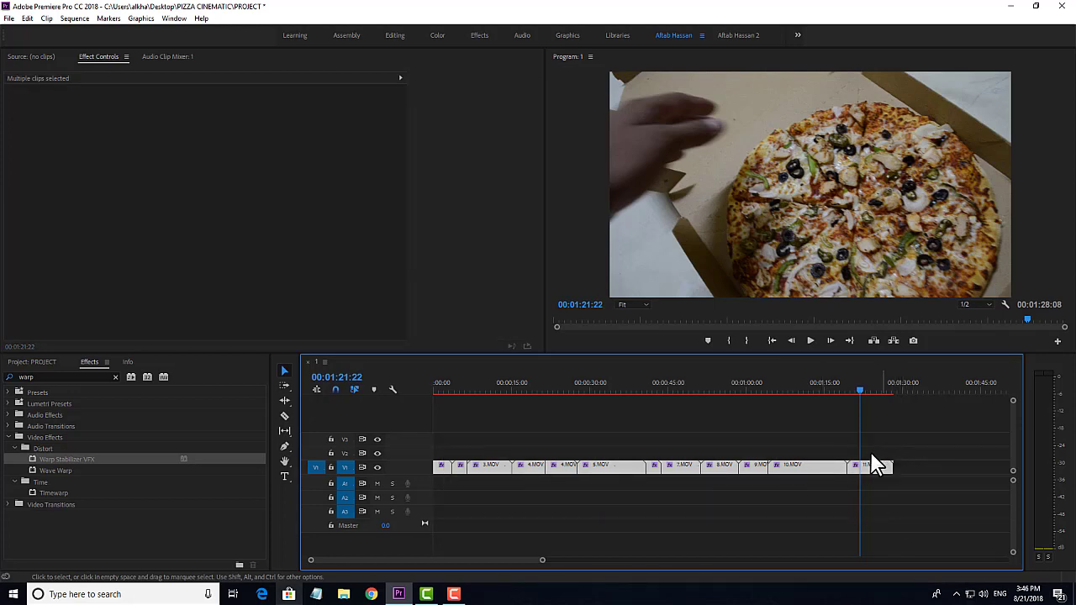
{"action": "left_click_drag", "start_coordinate": [687, 487], "coordinate": [473, 507]}
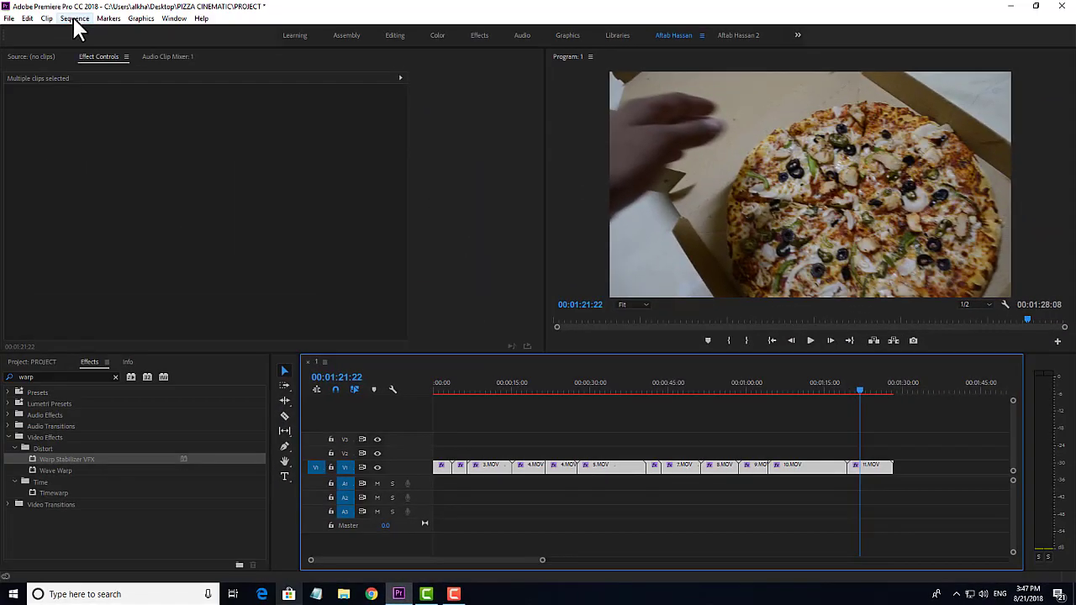
{"action": "left_click", "coordinate": [75, 18]}
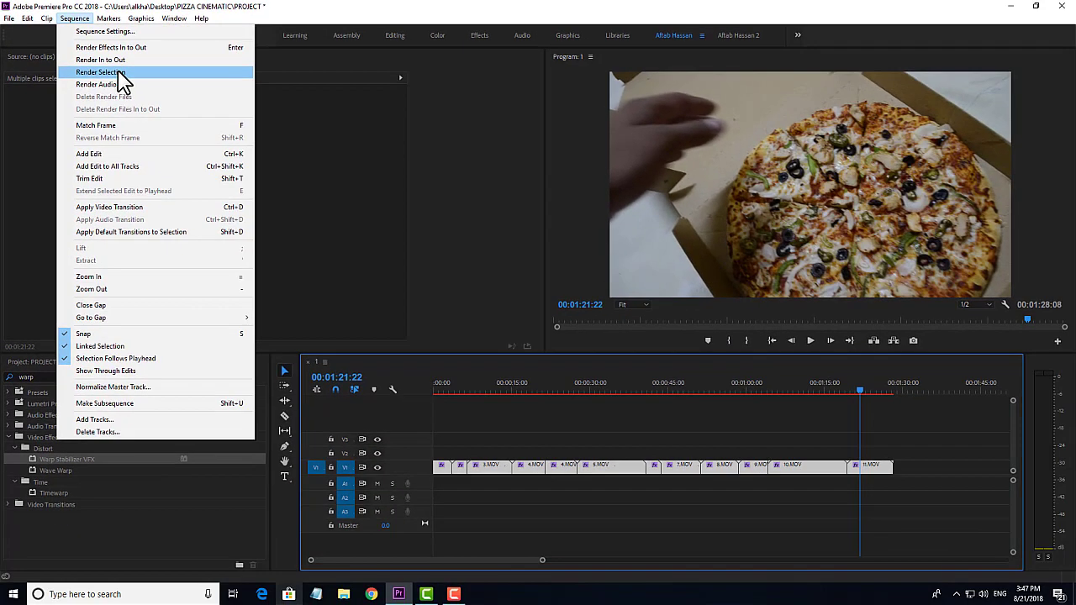
{"action": "left_click", "coordinate": [120, 72]}
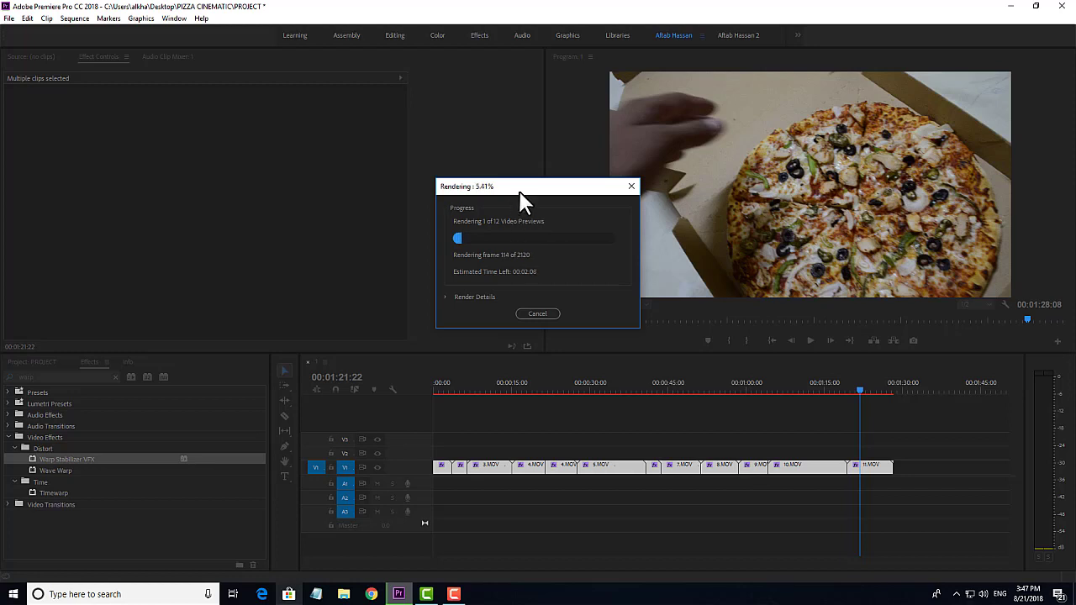
{"action": "left_click", "coordinate": [464, 592]}
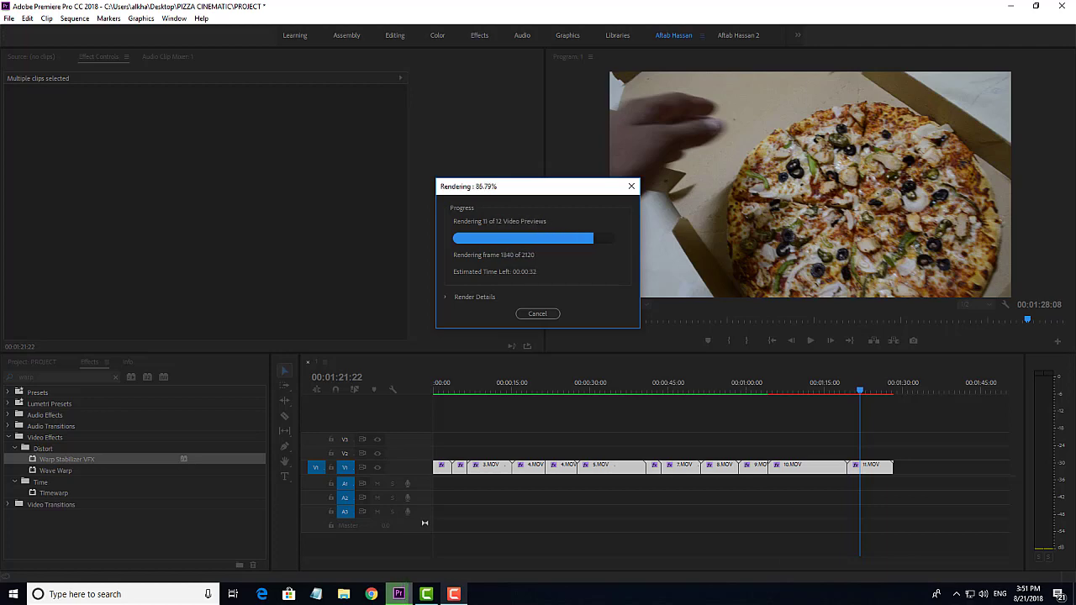
{"action": "left_click", "coordinate": [446, 296]}
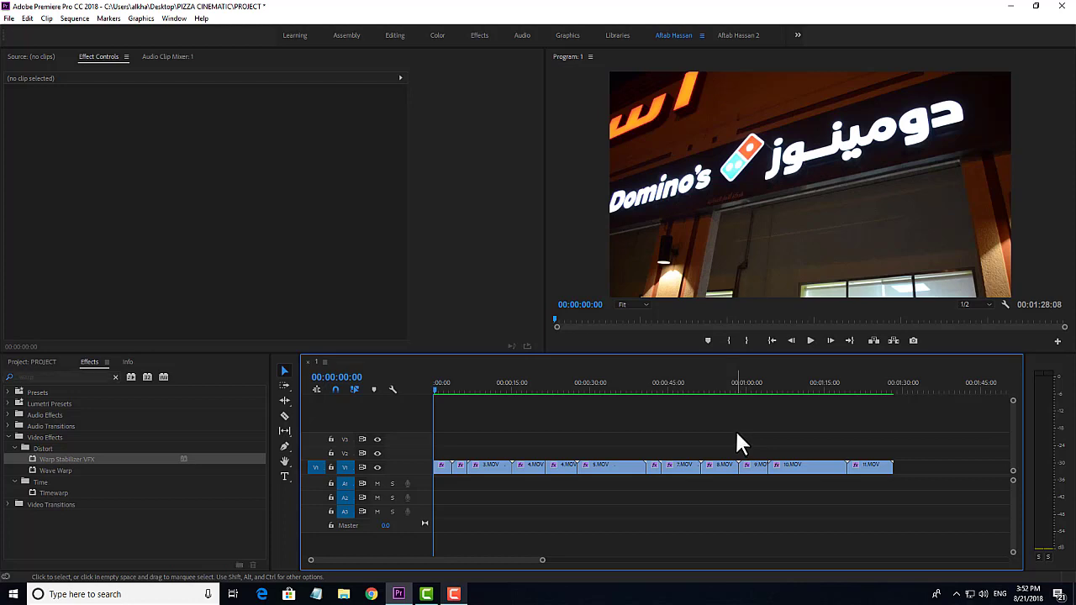
{"action": "key", "text": "ctrl+s"}
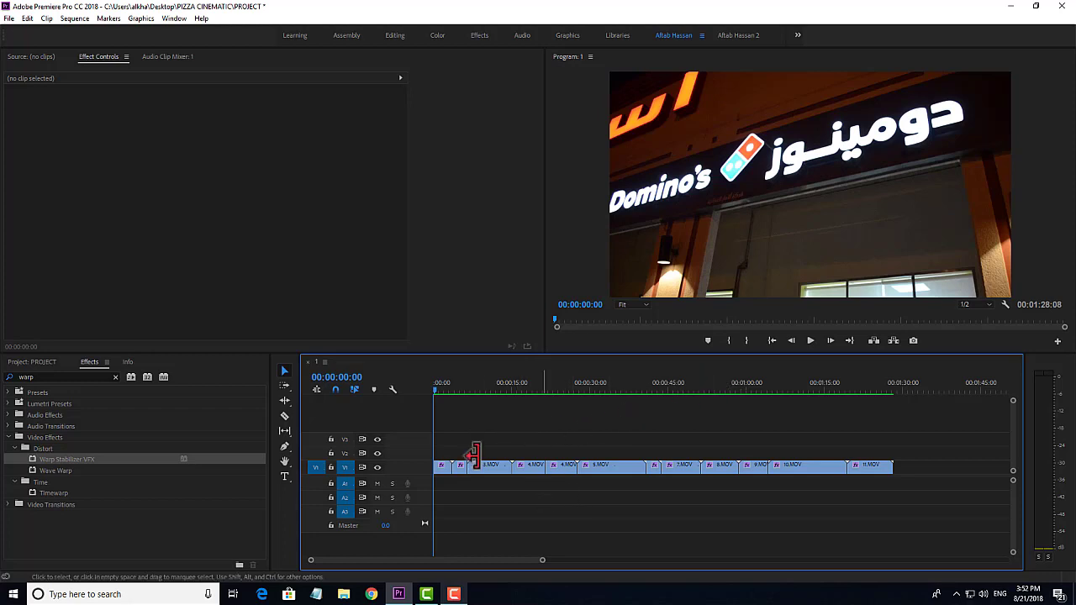
- Create a new adjustment layer in the project at 1920 x 1080, 24.00 fps, with square pixels
{"action": "left_click_drag", "start_coordinate": [440, 417], "coordinate": [931, 546]}
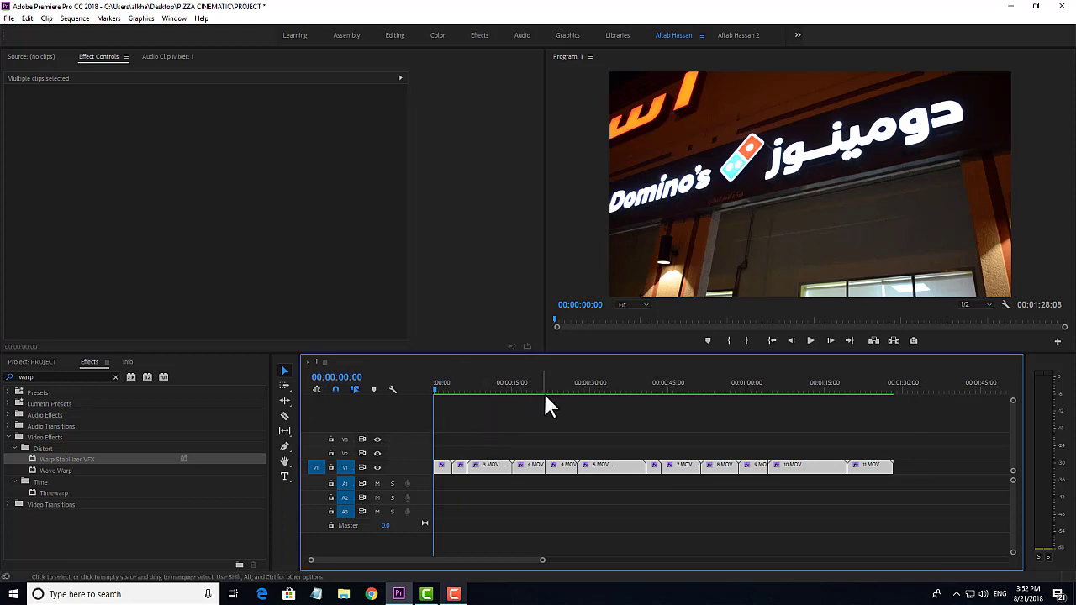
{"action": "left_click", "coordinate": [441, 384]}
{"action": "left_click", "coordinate": [27, 362]}
{"action": "right_click", "coordinate": [140, 507]}
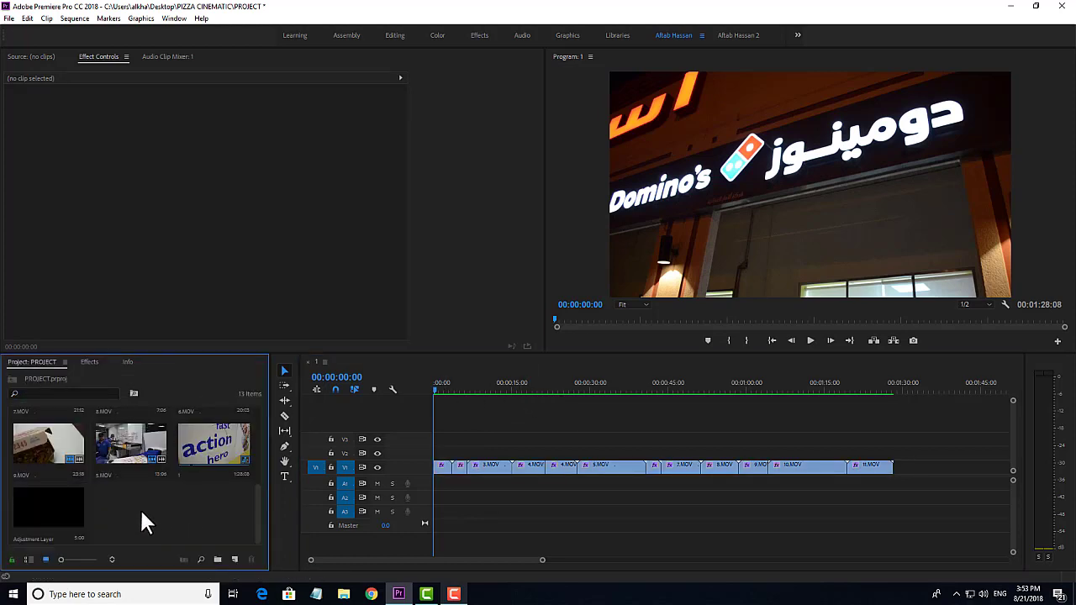
{"action": "mouse_move", "coordinate": [189, 454]}
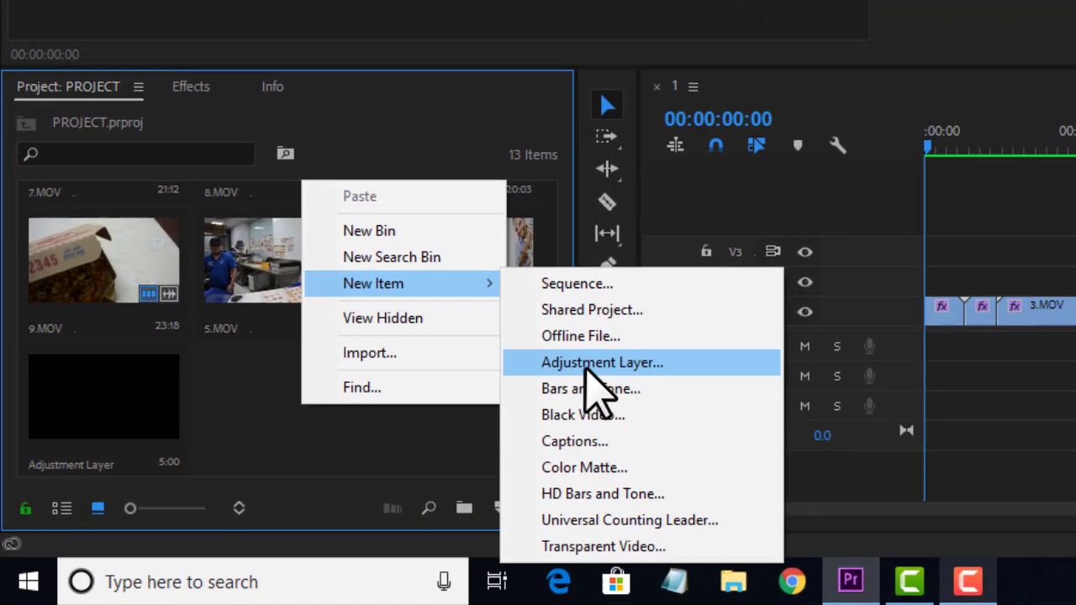
{"action": "left_click", "coordinate": [596, 364]}
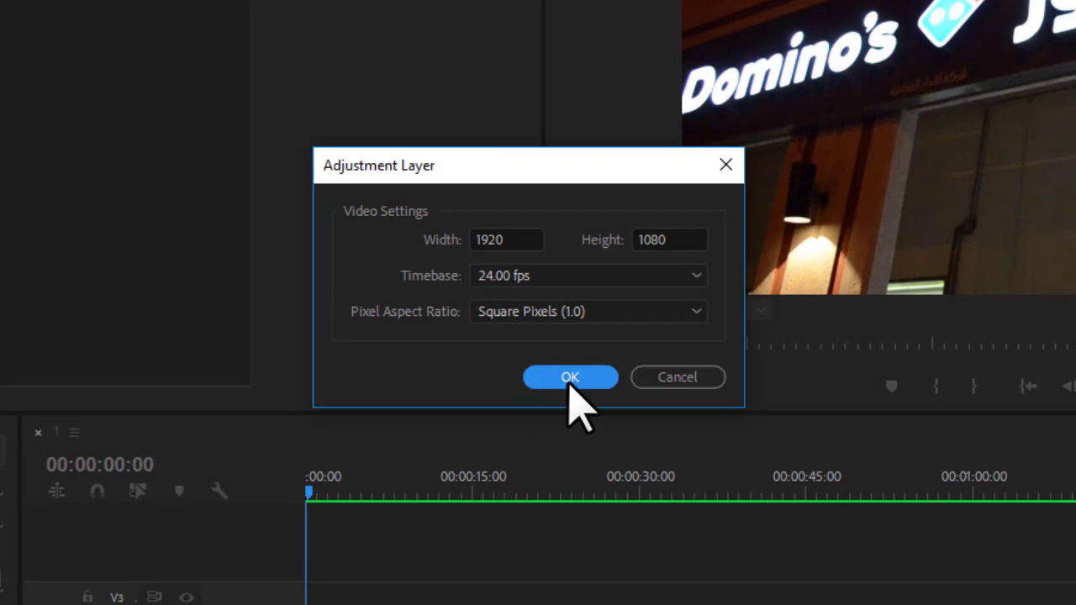
{"action": "left_click", "coordinate": [576, 375]}
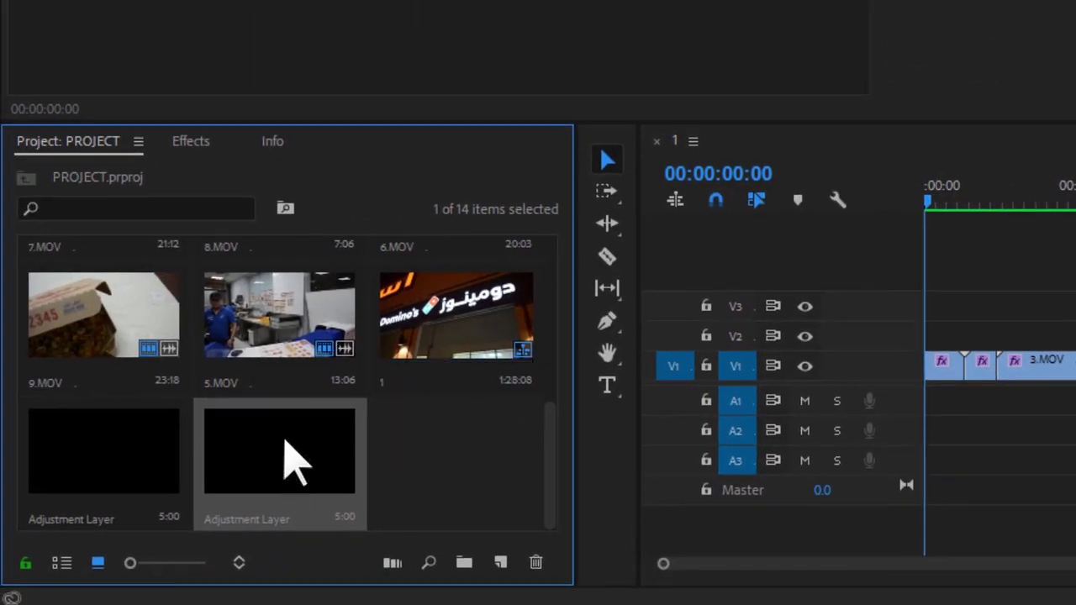
- Place the new adjustment layer at the start of V2 and extend it to the end of the last clip
{"action": "left_click_drag", "start_coordinate": [271, 473], "coordinate": [995, 319]}
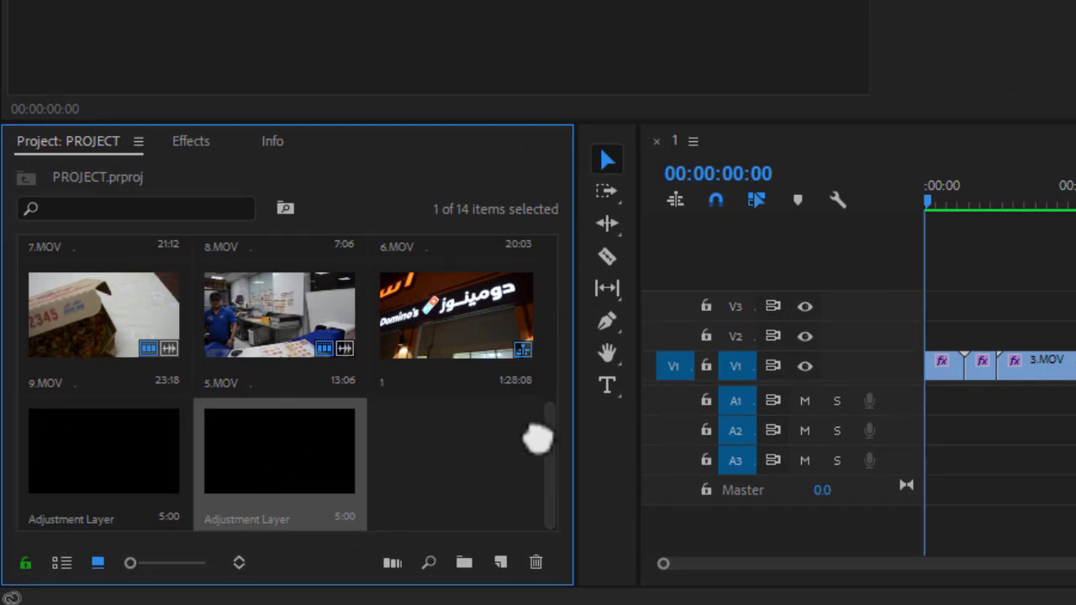
{"action": "left_click_drag", "start_coordinate": [623, 321], "coordinate": [565, 331]}
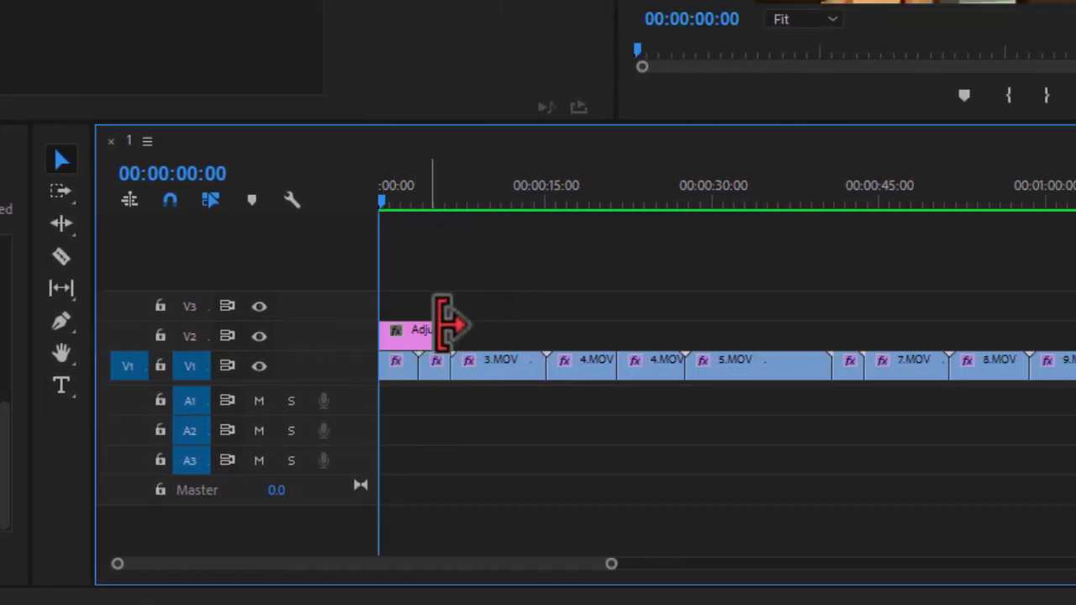
{"action": "left_click_drag", "start_coordinate": [443, 324], "coordinate": [423, 324]}
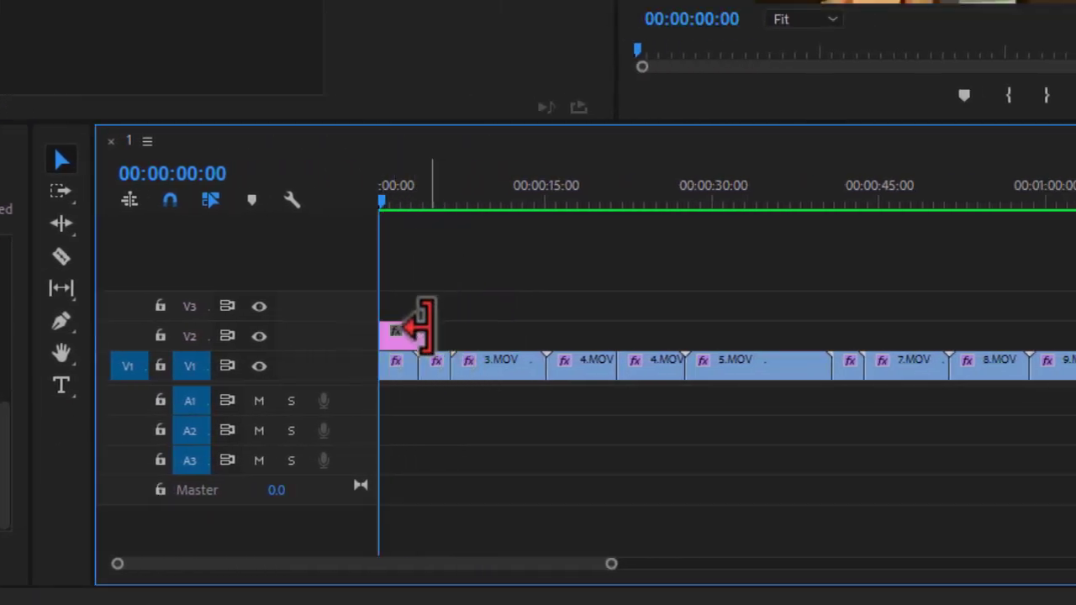
{"action": "left_click_drag", "start_coordinate": [422, 330], "coordinate": [1075, 314]}
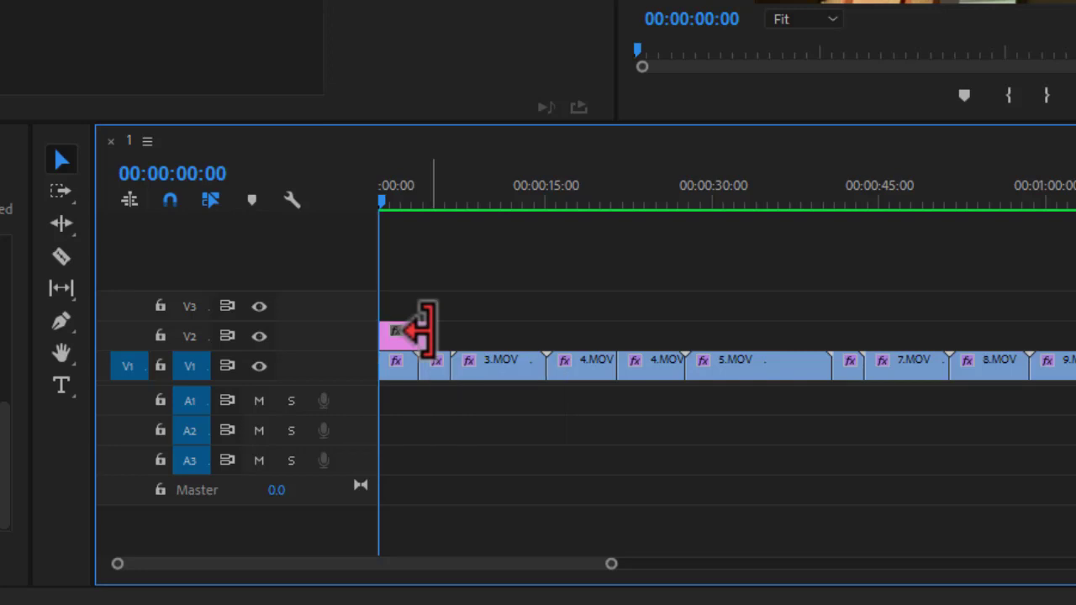
{"action": "left_click_drag", "start_coordinate": [882, 332], "coordinate": [1016, 334]}
{"action": "left_click_drag", "start_coordinate": [790, 289], "coordinate": [635, 371]}
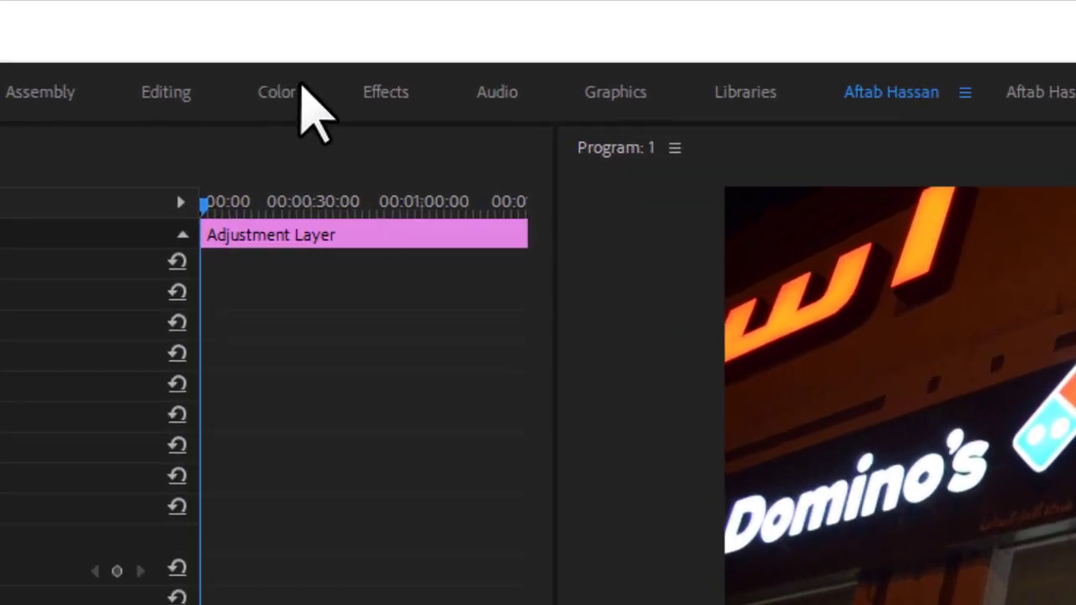
- In the Color workspace, load Cinematic LUT from the desktop folder PIZZA CINEMATIC as the adjustment layer's Creative look
{"action": "left_click", "coordinate": [246, 107]}
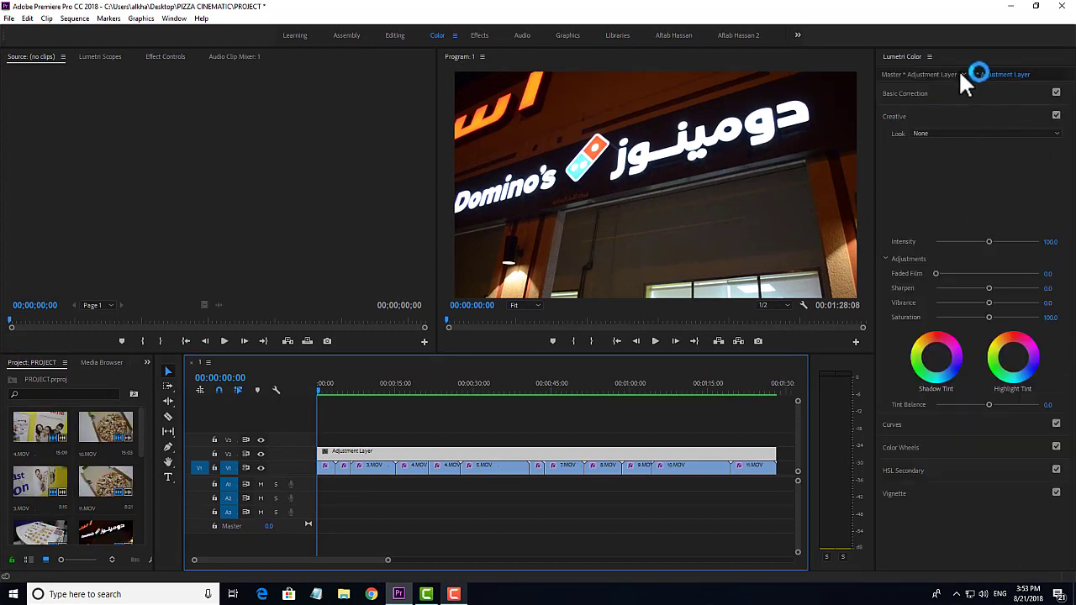
{"action": "left_click", "coordinate": [913, 116]}
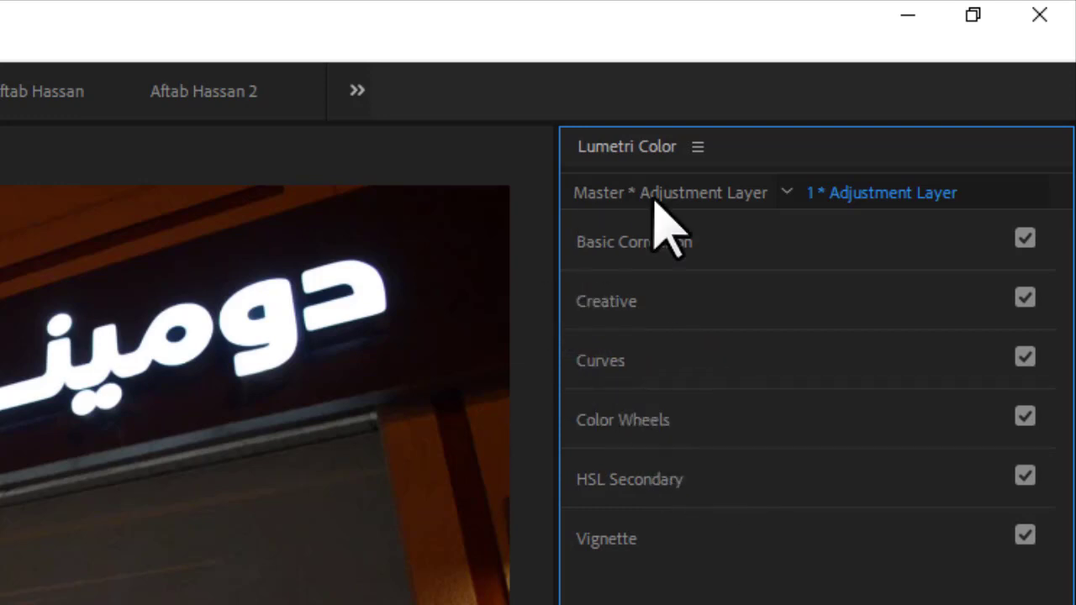
{"action": "left_click", "coordinate": [632, 307]}
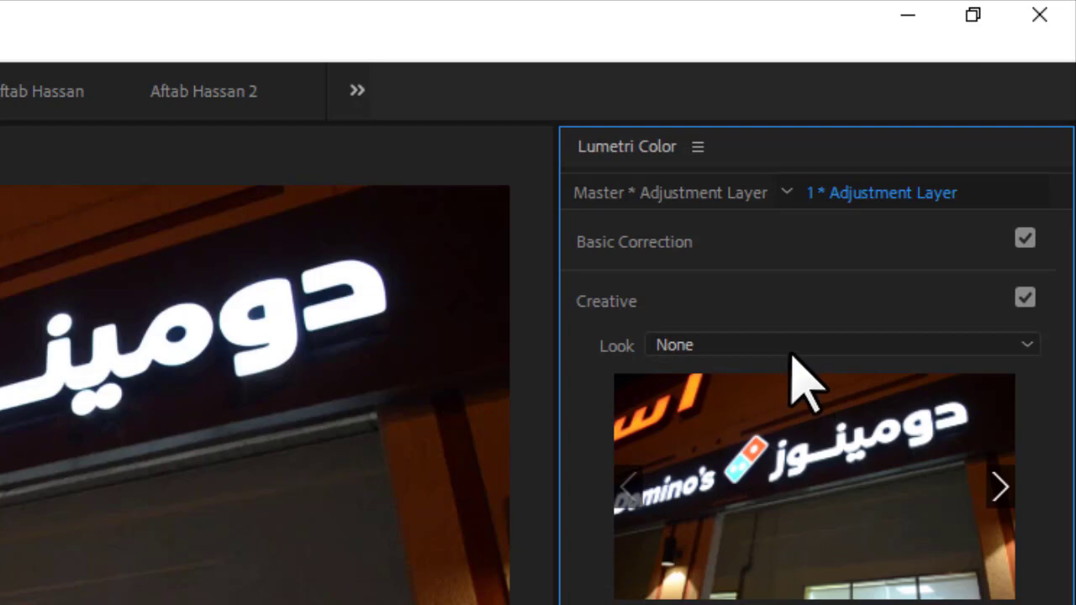
{"action": "left_click", "coordinate": [765, 344]}
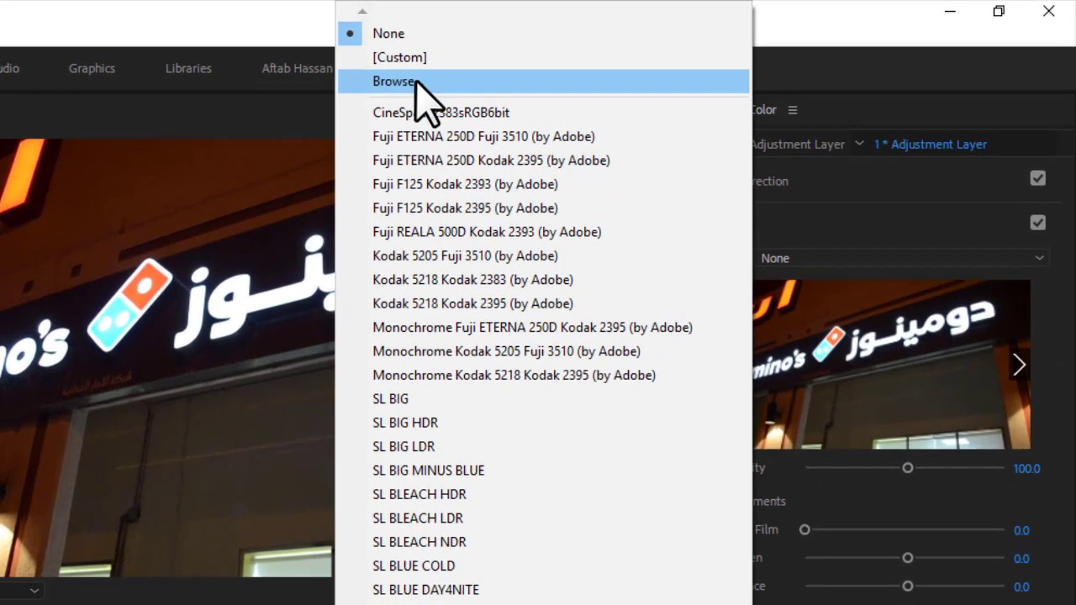
{"action": "left_click", "coordinate": [605, 56]}
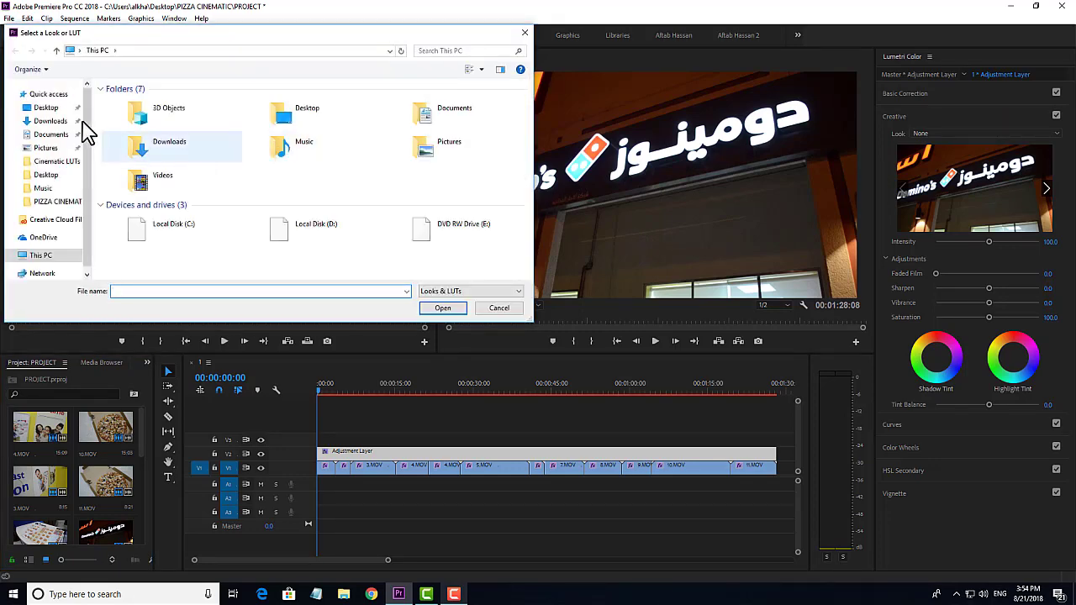
{"action": "left_click", "coordinate": [45, 107]}
{"action": "double_click", "coordinate": [194, 118]}
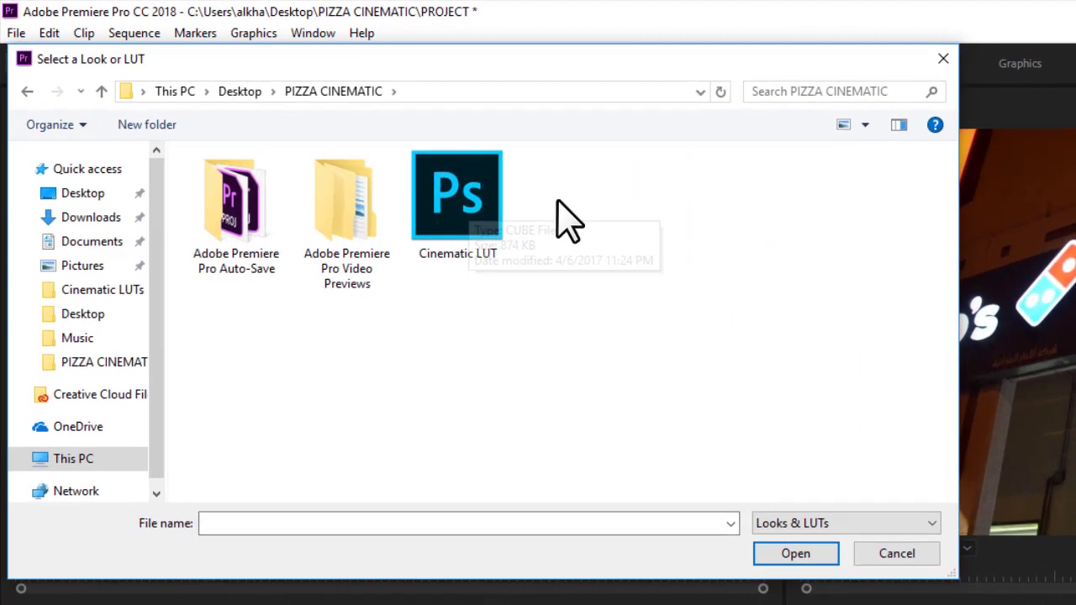
{"action": "left_click", "coordinate": [467, 187]}
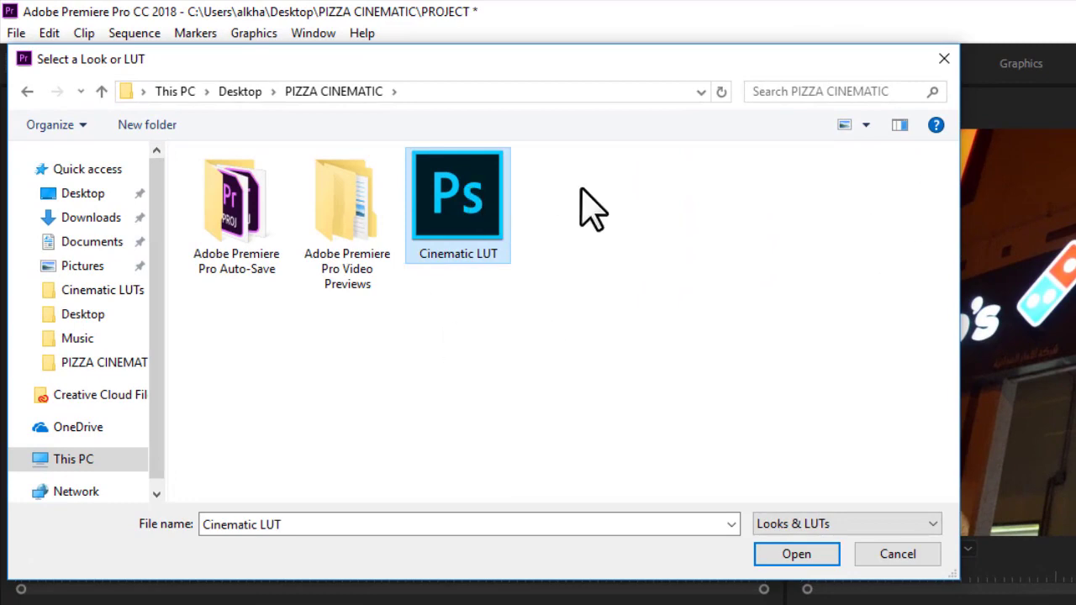
{"action": "left_click", "coordinate": [790, 556]}
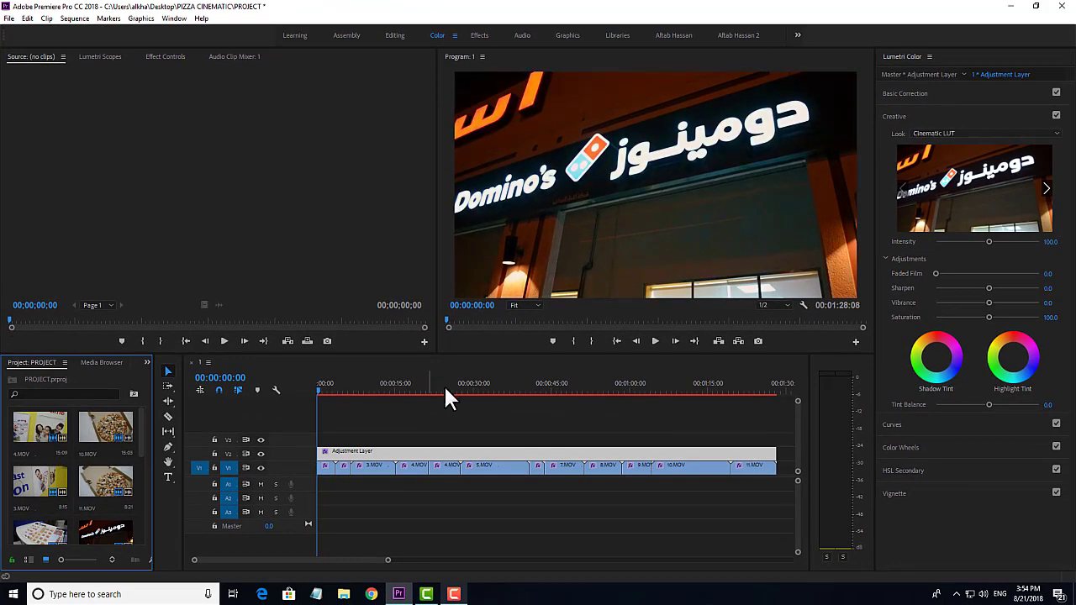
- Examine the graded footage at several points between 00:00:12:11 and 00:00:30:08 in the sequence
{"action": "left_click_drag", "start_coordinate": [338, 392], "coordinate": [382, 392]}
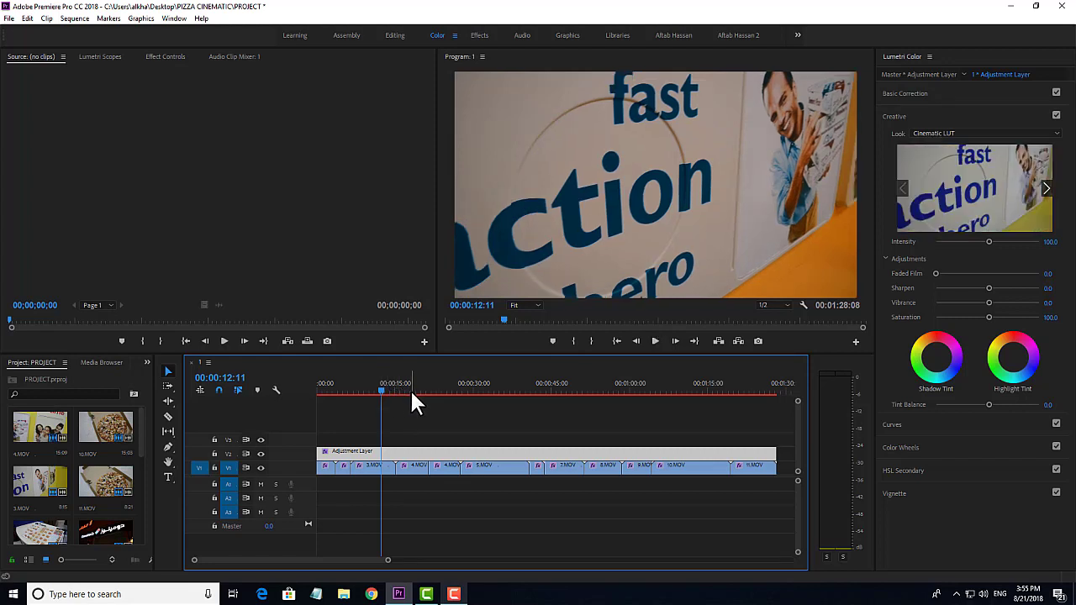
{"action": "key", "text": "space"}
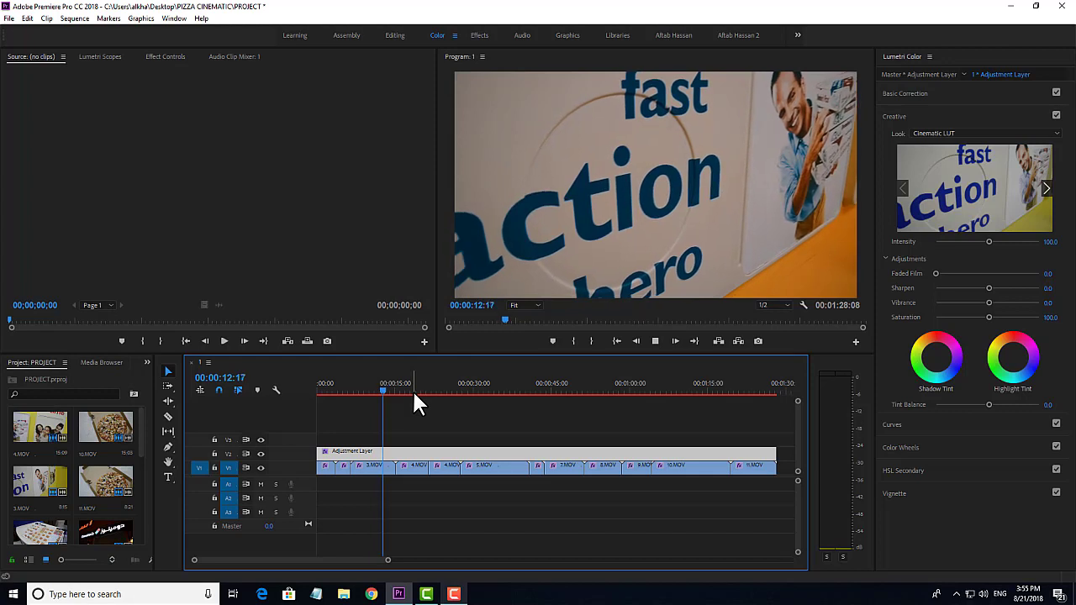
{"action": "mouse_move", "coordinate": [392, 390]}
{"action": "left_mouse_down"}
{"action": "mouse_move", "coordinate": [348, 385]}
{"action": "mouse_move", "coordinate": [408, 388]}
{"action": "left_mouse_up"}
{"action": "left_click_drag", "start_coordinate": [424, 387], "coordinate": [475, 377]}
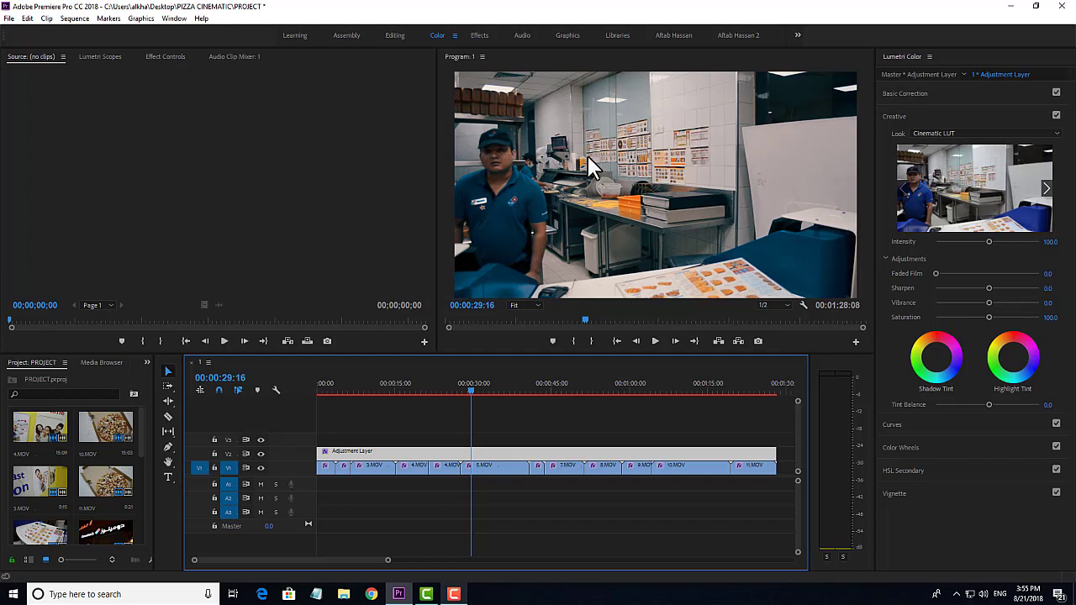
{"action": "mouse_move", "coordinate": [472, 391]}
{"action": "left_mouse_down"}
{"action": "mouse_move", "coordinate": [495, 391]}
{"action": "mouse_move", "coordinate": [475, 383]}
{"action": "left_mouse_up"}
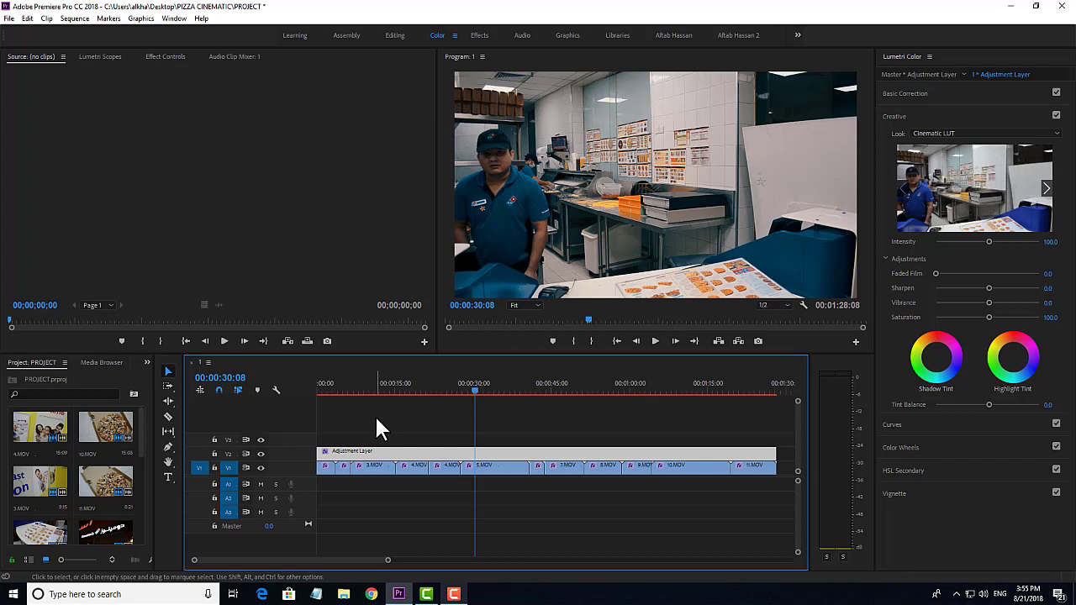
{"action": "scroll", "coordinate": [84, 458], "scroll_direction": "down", "scroll_amount": 3}
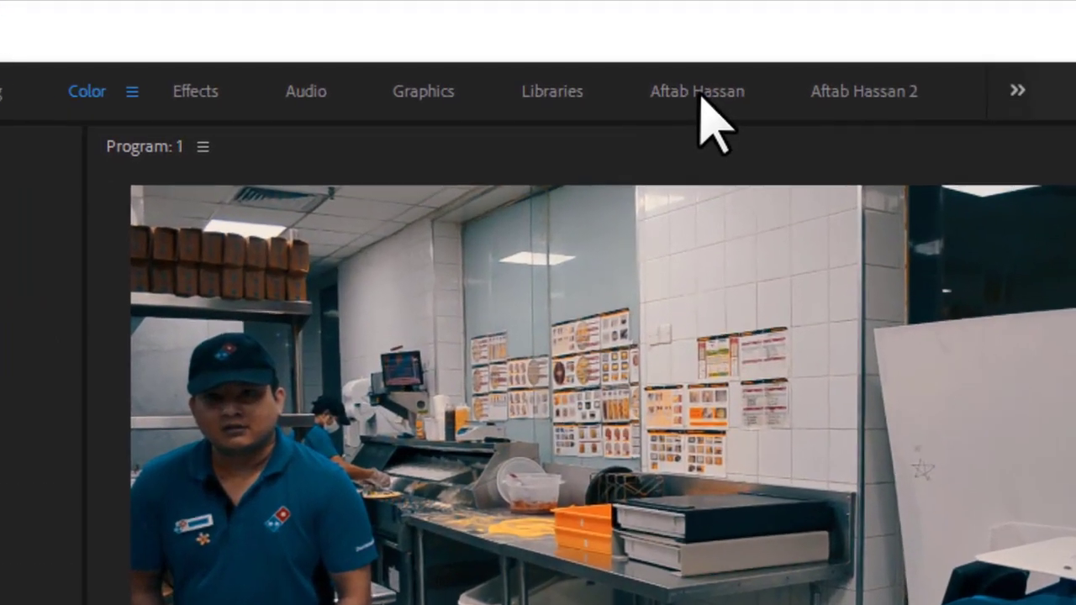
- Return to the first custom workspace and create another adjustment layer at 1920 x 1080, 24.00 fps, with square pixels
{"action": "left_click", "coordinate": [685, 63]}
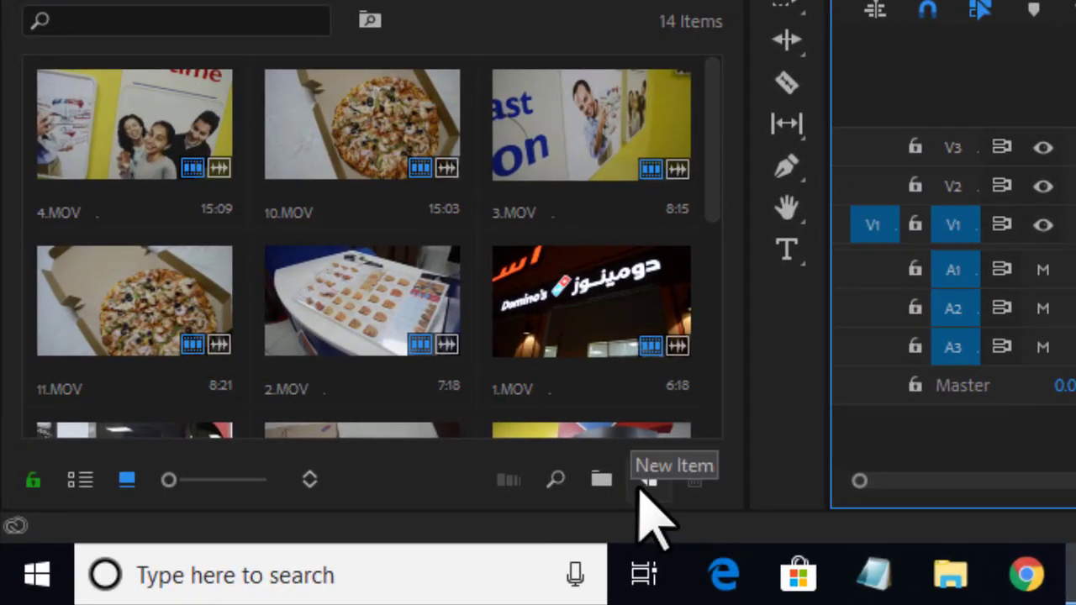
{"action": "left_click", "coordinate": [644, 486]}
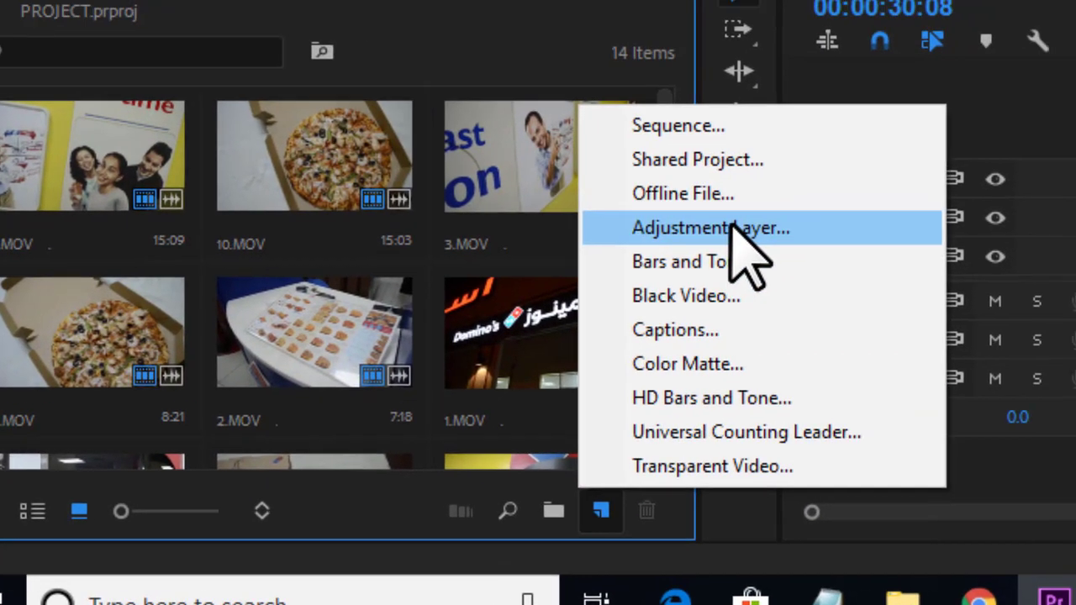
{"action": "left_click", "coordinate": [734, 225]}
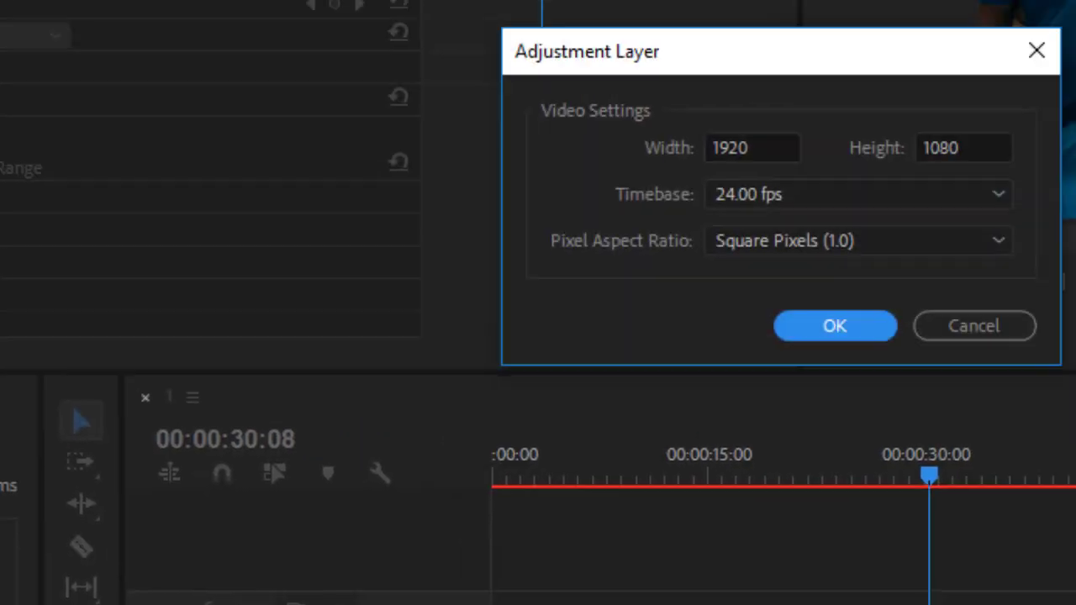
{"action": "left_click", "coordinate": [652, 430]}
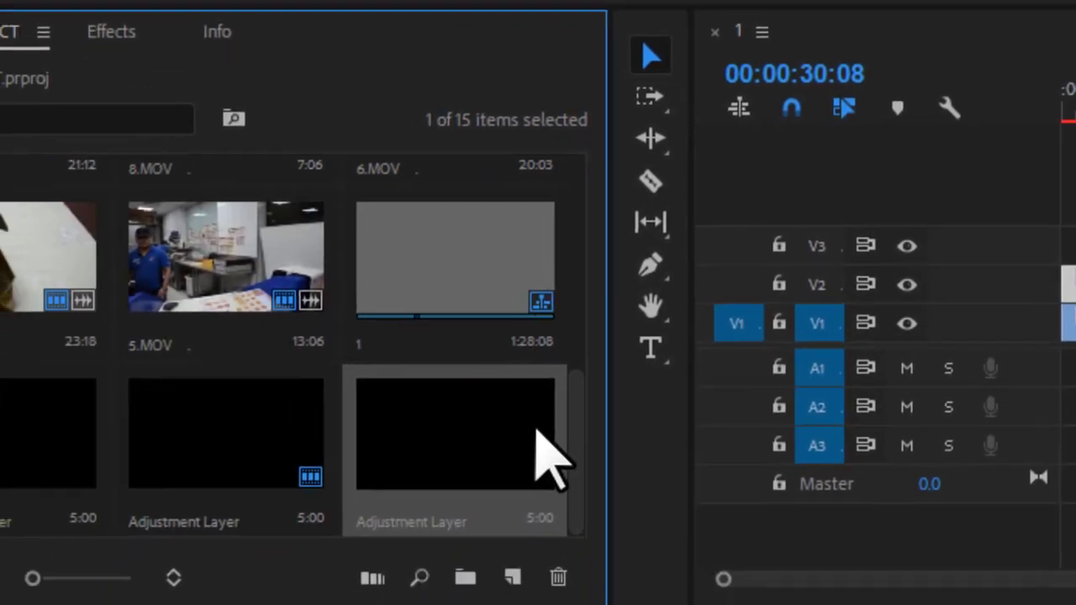
- Place the new adjustment layer at the start of V3, extend it to the end of the last clip and select it
{"action": "left_click_drag", "start_coordinate": [443, 483], "coordinate": [1075, 237]}
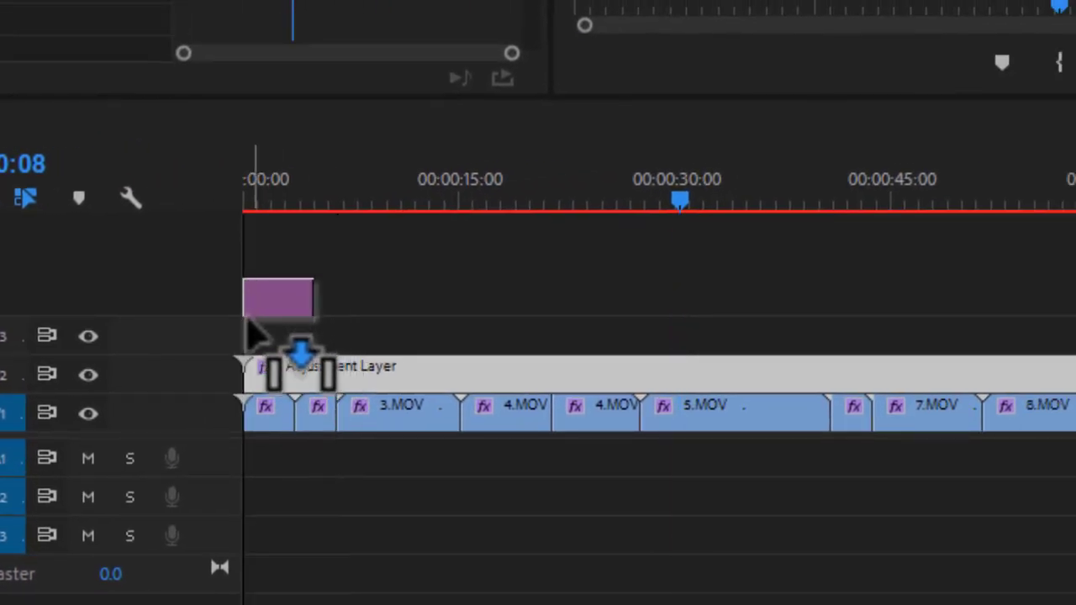
{"action": "left_click_drag", "start_coordinate": [248, 321], "coordinate": [253, 341]}
{"action": "left_click_drag", "start_coordinate": [324, 330], "coordinate": [1028, 323]}
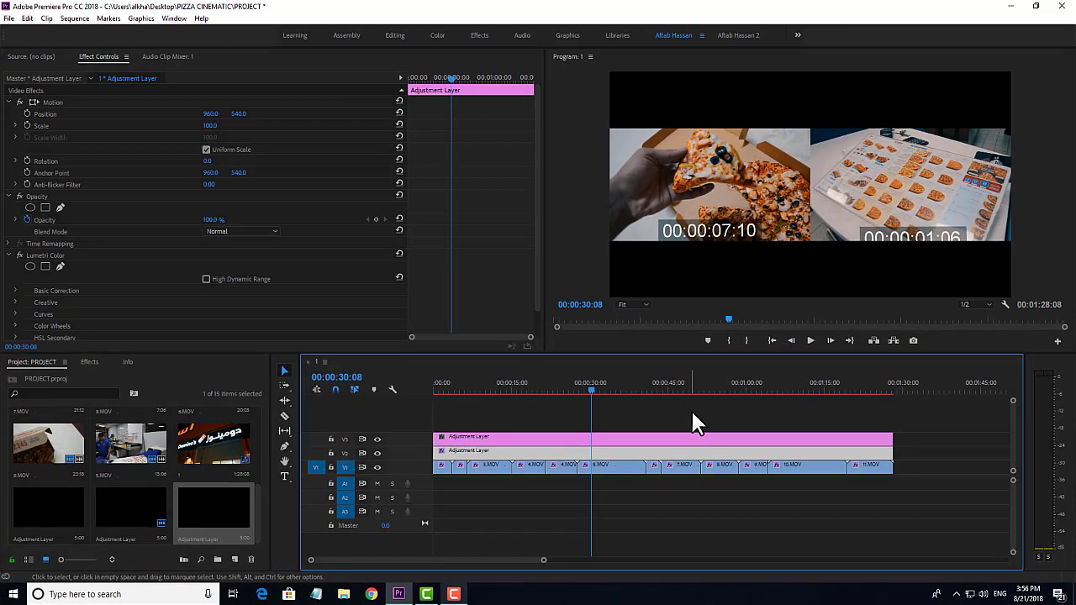
{"action": "left_click_drag", "start_coordinate": [697, 371], "coordinate": [656, 410]}
{"action": "left_click_drag", "start_coordinate": [678, 451], "coordinate": [678, 447]}
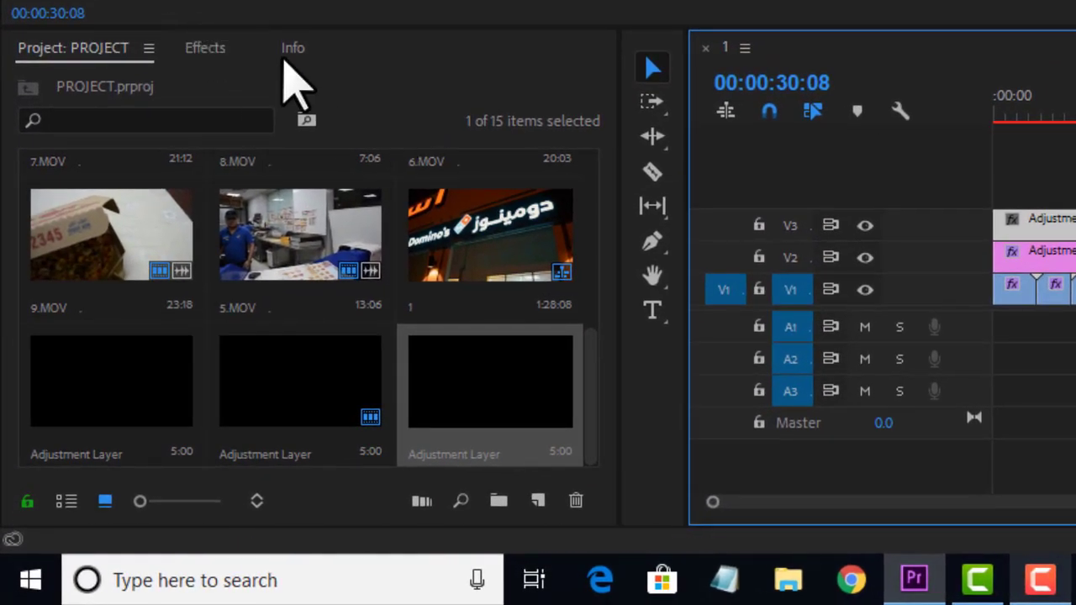
- Search the effects for crop and apply the Crop video effect to the adjustment layer on V3
{"action": "left_click", "coordinate": [201, 57]}
{"action": "left_click", "coordinate": [149, 79]}
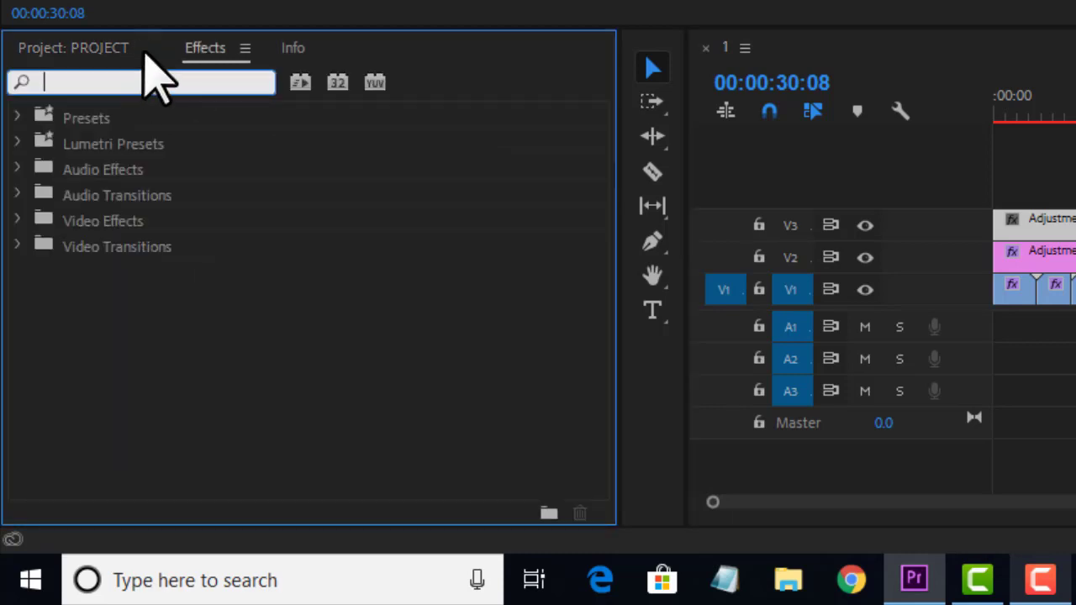
{"action": "type", "text": "crop"}
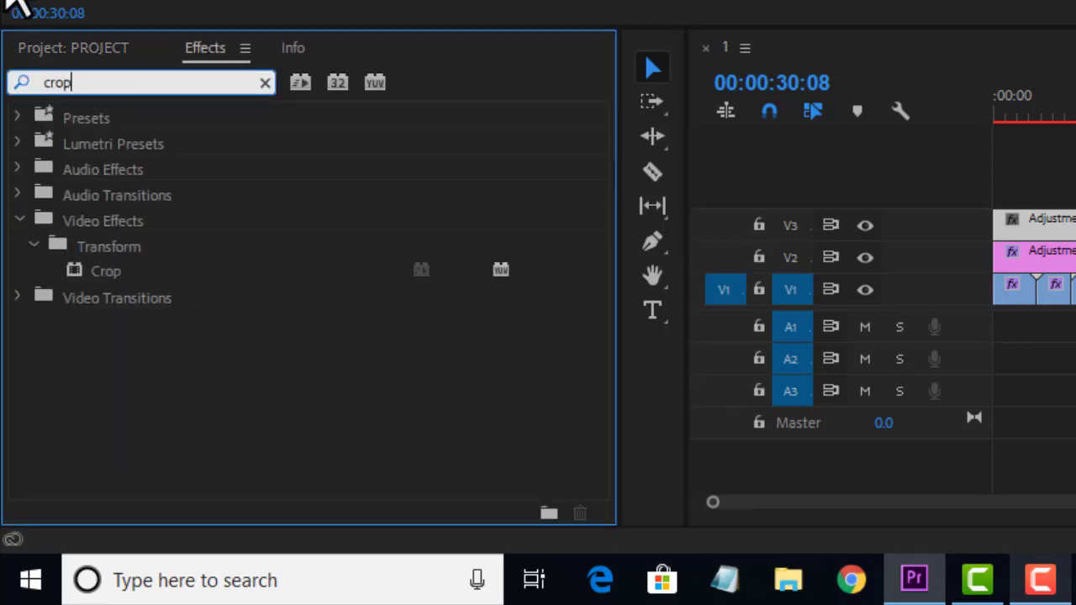
{"action": "left_click_drag", "start_coordinate": [99, 272], "coordinate": [1075, 219]}
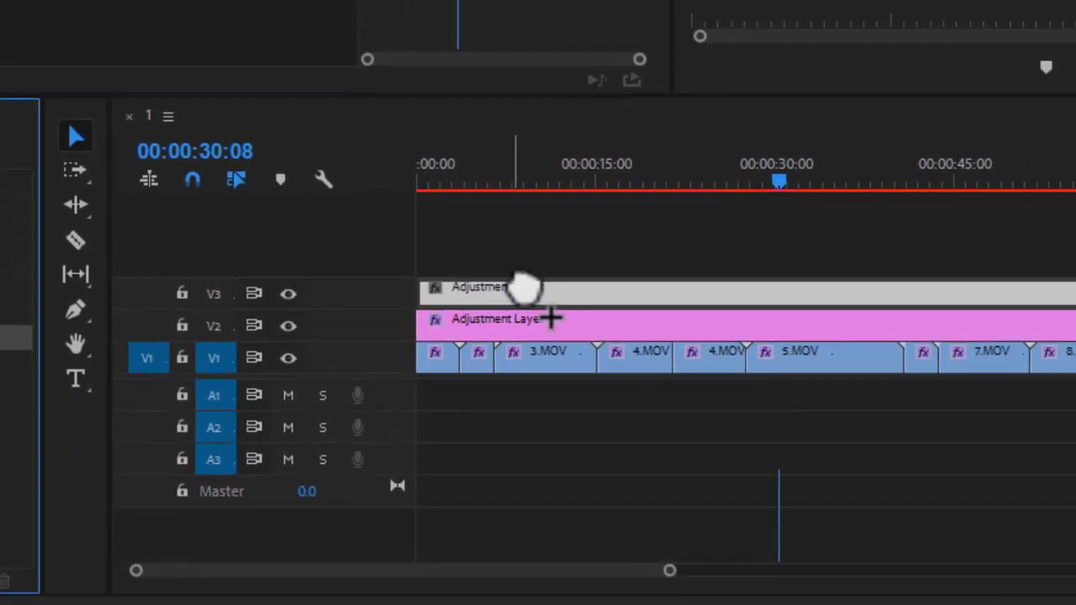
{"action": "left_click_drag", "start_coordinate": [526, 288], "coordinate": [571, 296]}
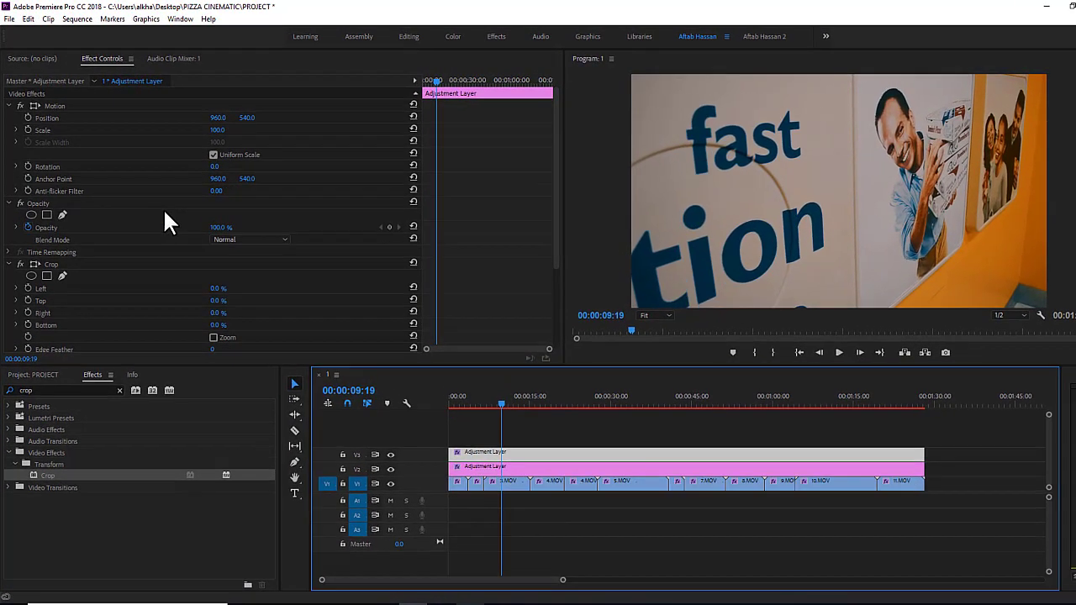
- Delete the duplicate second Crop effect from the V3 adjustment layer
{"action": "scroll", "coordinate": [153, 238], "scroll_direction": "down", "scroll_amount": 4}
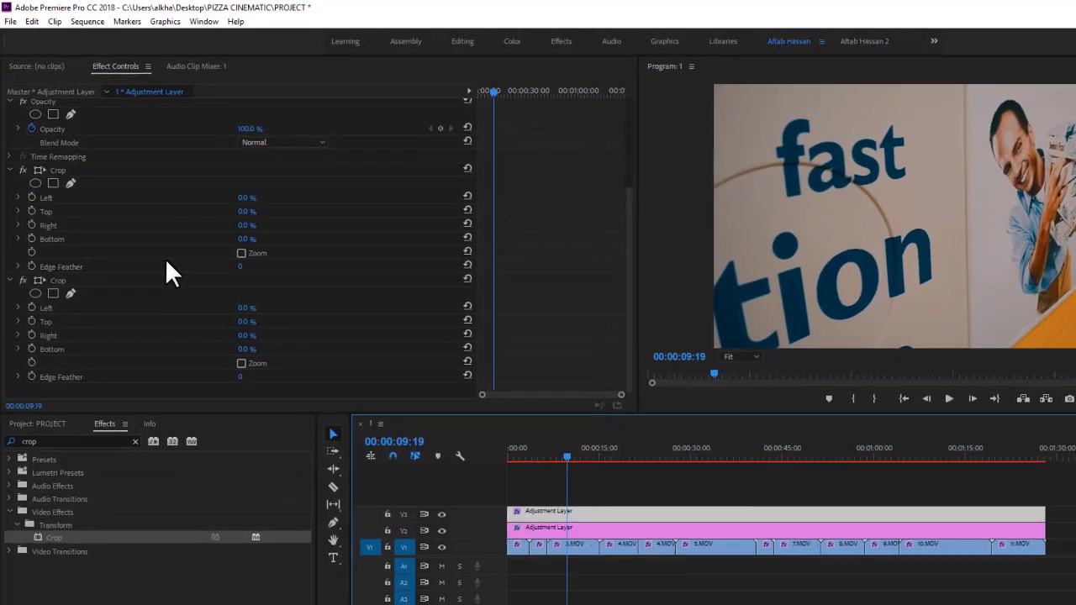
{"action": "left_click", "coordinate": [59, 279]}
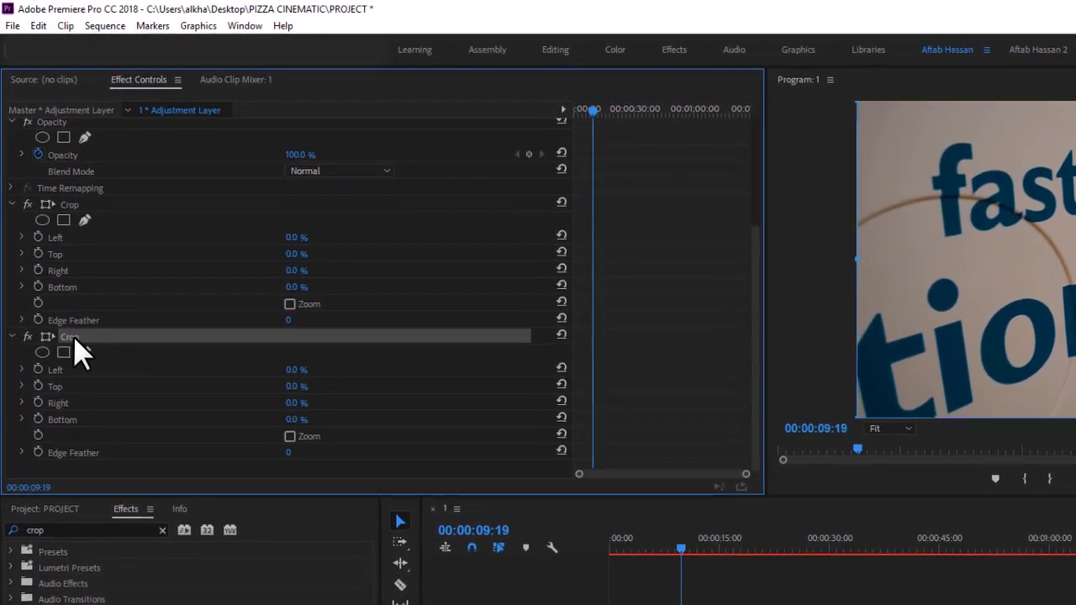
{"action": "key", "text": "Delete"}
{"action": "scroll", "coordinate": [181, 369], "scroll_direction": "up", "scroll_amount": 4}
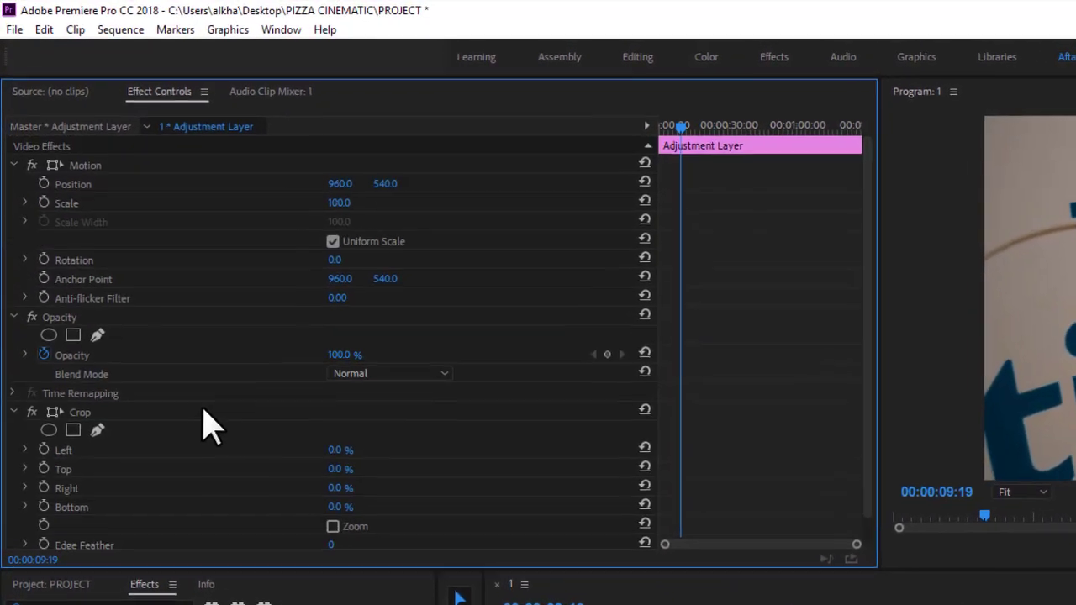
- Enable keyframing for the Crop effect's Top and Bottom values at 00:00:00:00
{"action": "scroll", "coordinate": [181, 427], "scroll_direction": "down", "scroll_amount": 1}
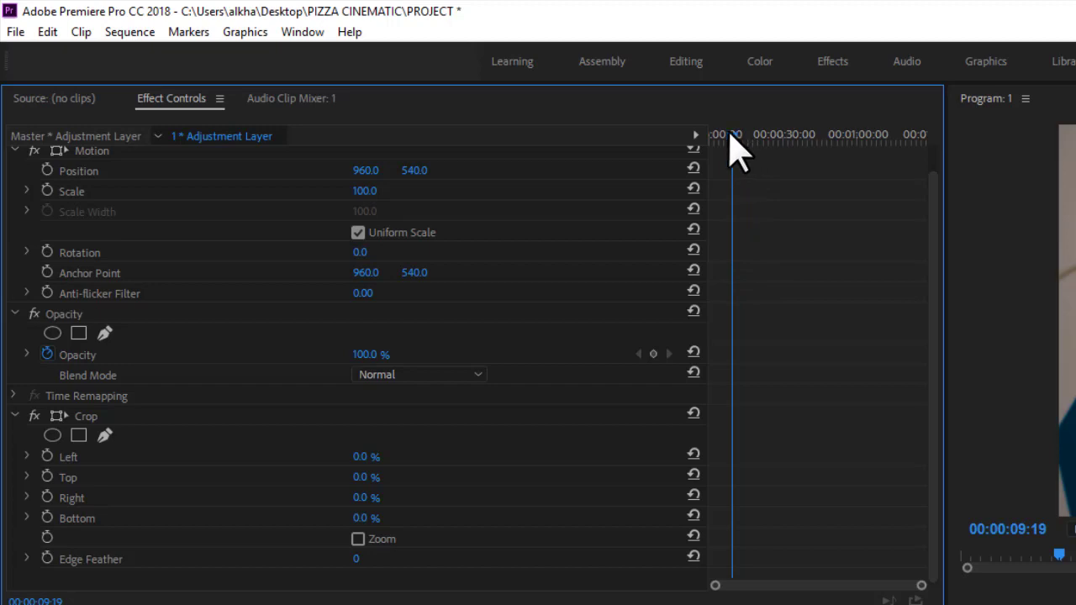
{"action": "left_click_drag", "start_coordinate": [731, 137], "coordinate": [696, 143]}
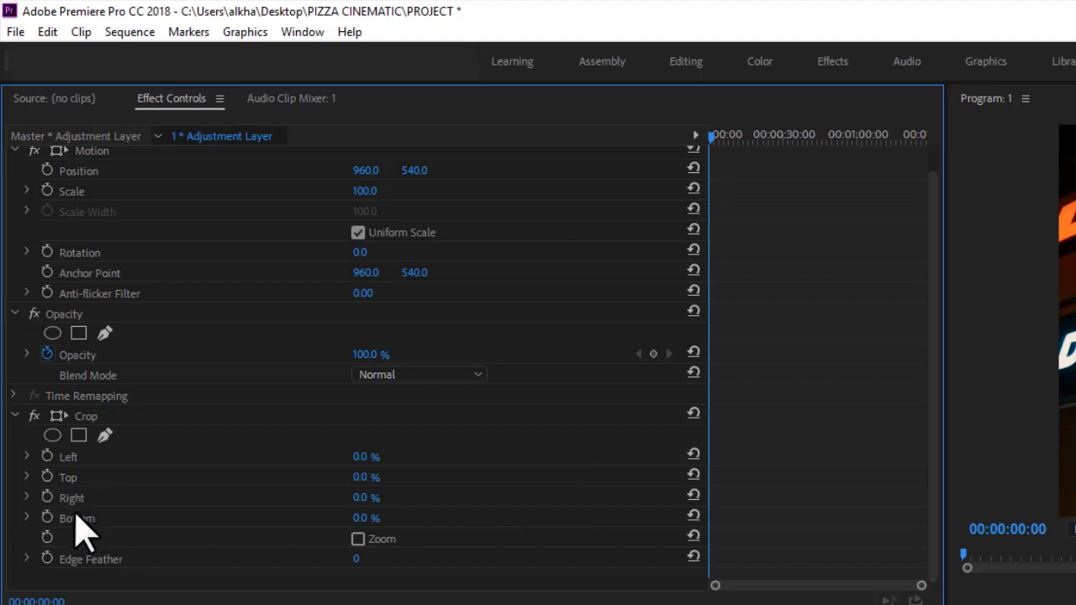
{"action": "left_click", "coordinate": [47, 477]}
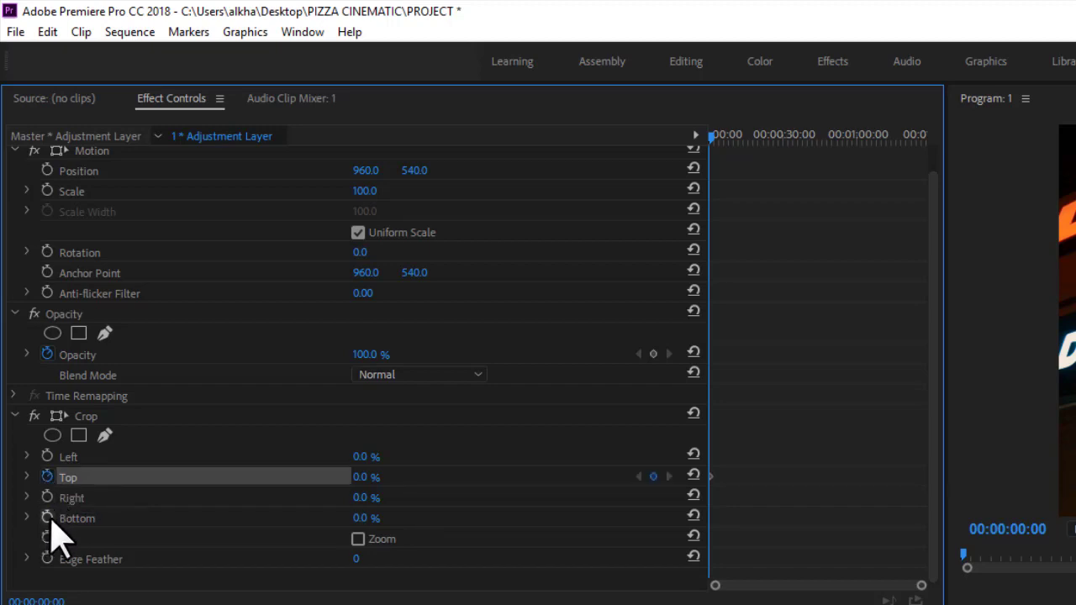
{"action": "left_click", "coordinate": [47, 517]}
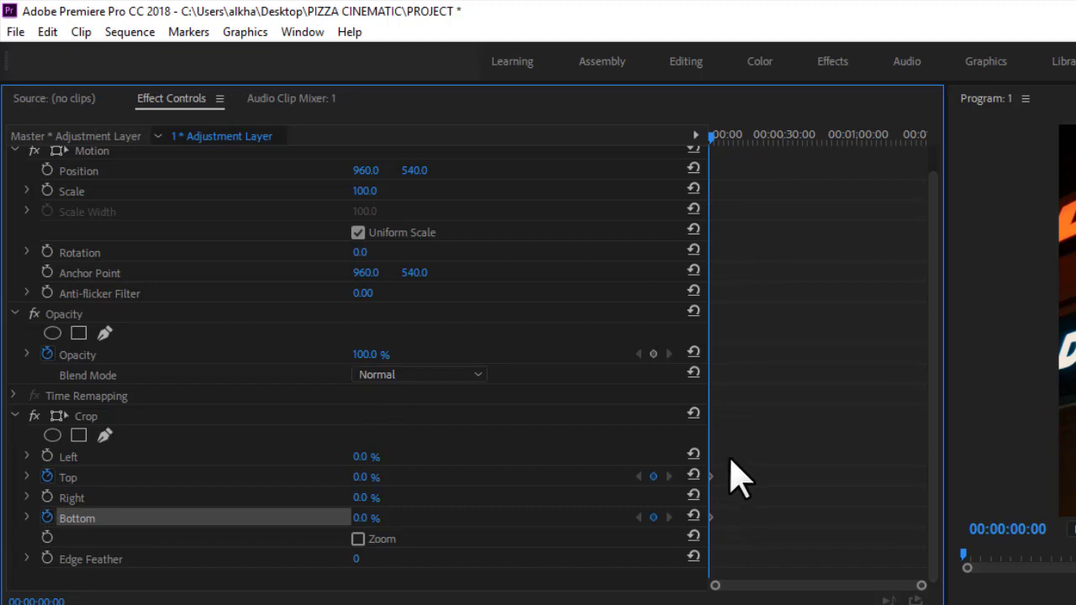
- At 00:00:05:21, set the Crop effect's Top and Bottom to 13% each to animate the cinematic bars
{"action": "left_click_drag", "start_coordinate": [720, 139], "coordinate": [725, 143]}
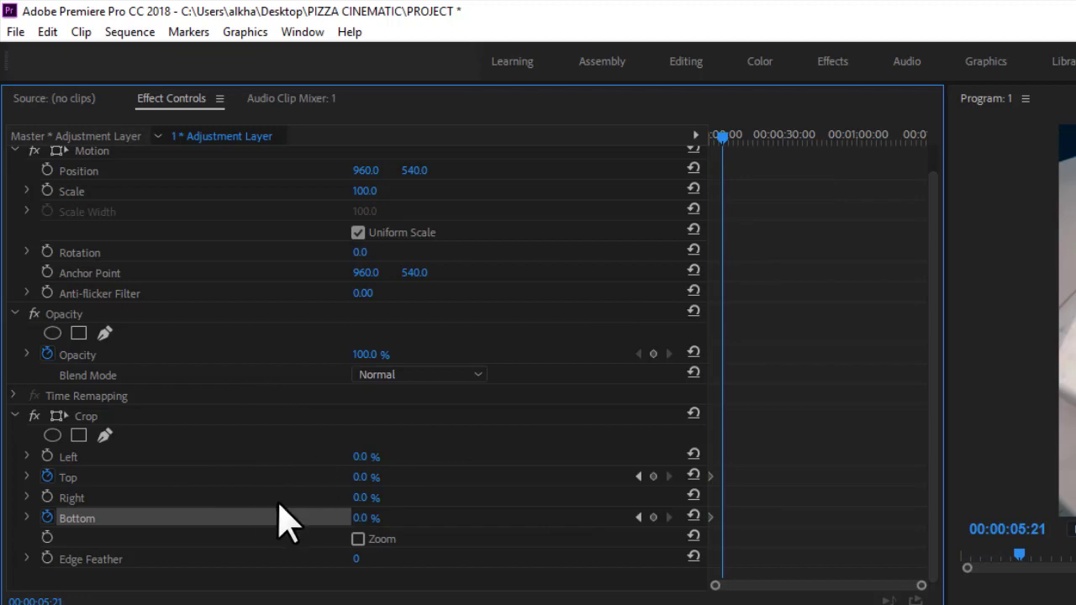
{"action": "left_click", "coordinate": [367, 476]}
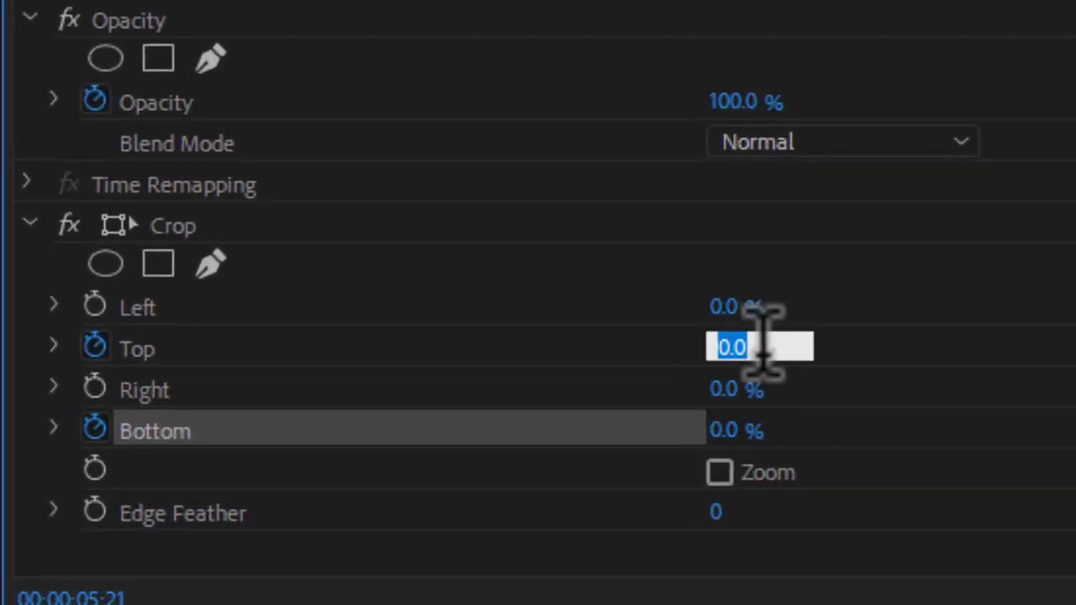
{"action": "type", "text": "13"}
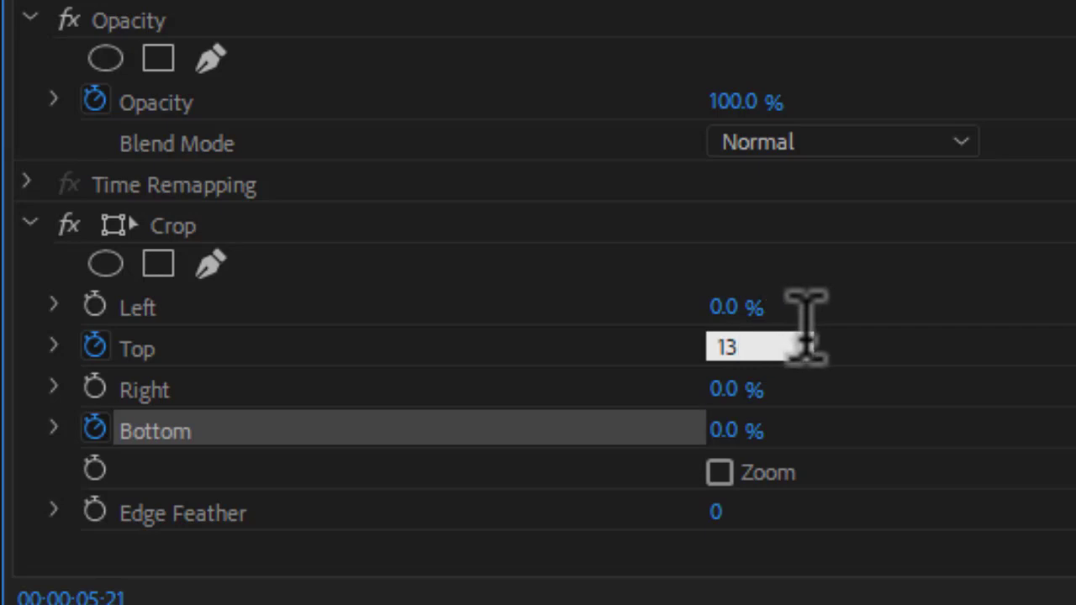
{"action": "key", "text": "Return"}
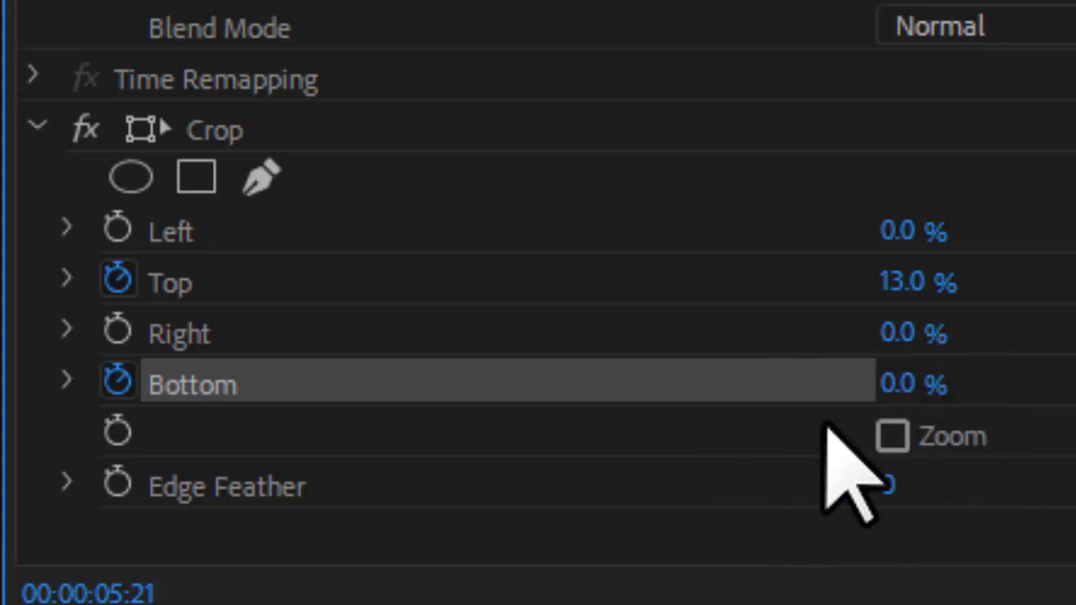
{"action": "left_click", "coordinate": [918, 383]}
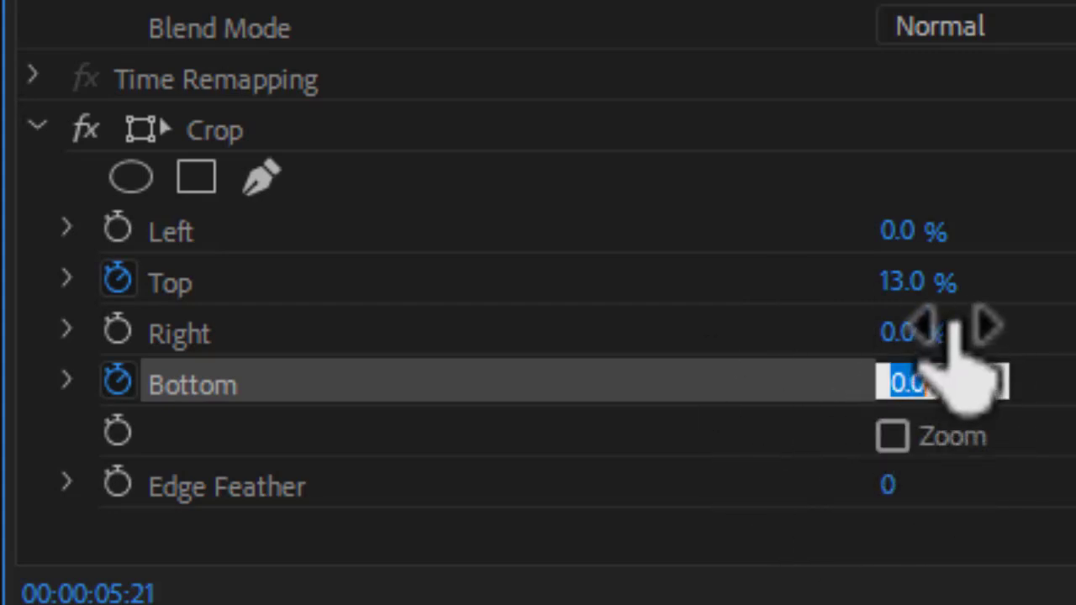
{"action": "type", "text": "13"}
{"action": "key", "text": "Return"}
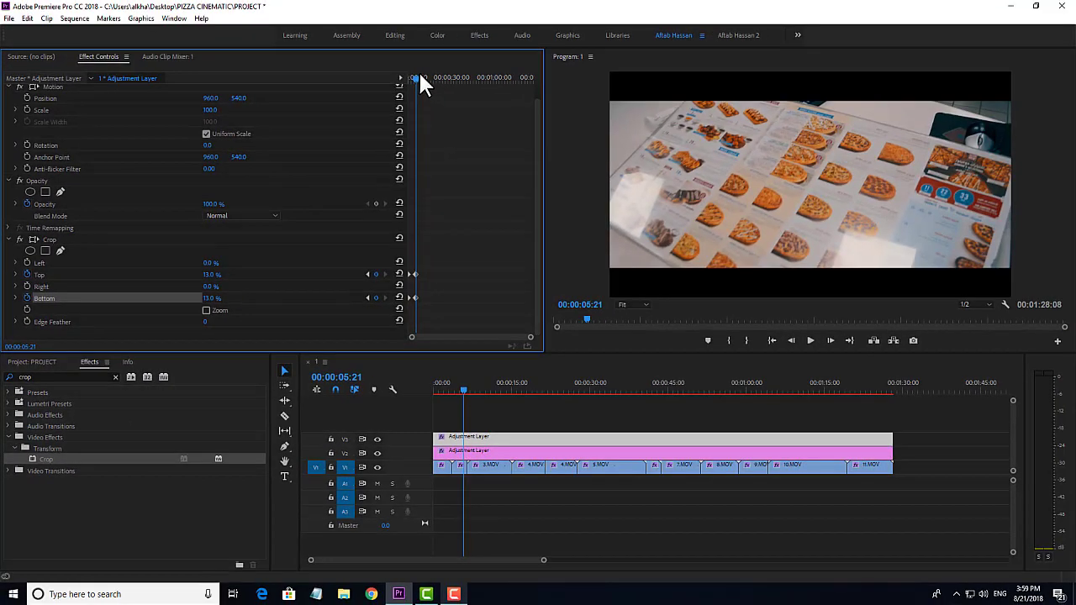
- Play the crop animation from the sequence start and examine the bars over the rest of the footage
{"action": "left_click_drag", "start_coordinate": [418, 74], "coordinate": [385, 69]}
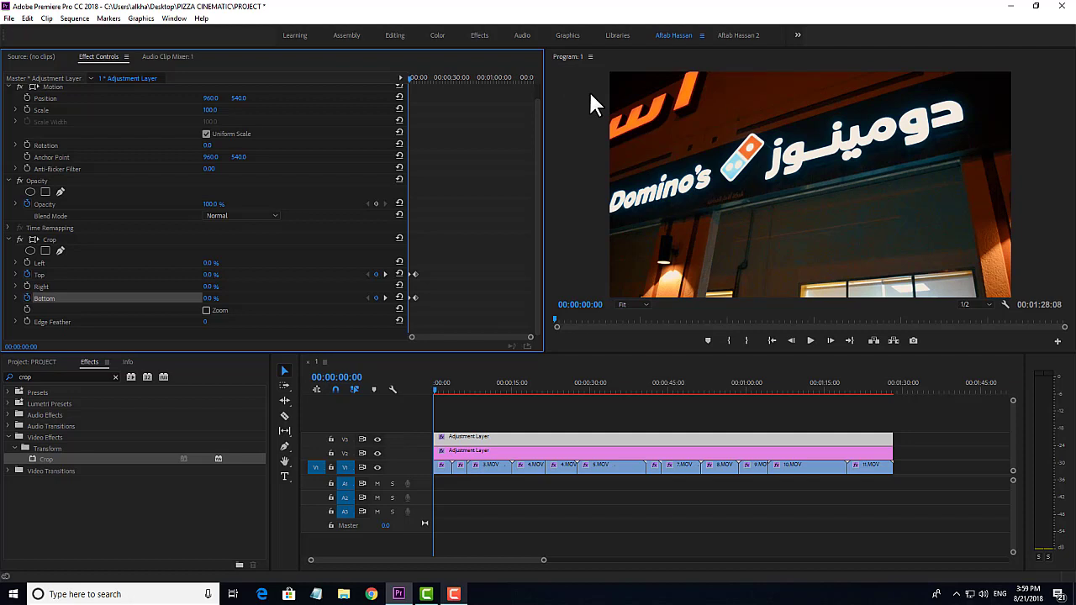
{"action": "key", "text": "space"}
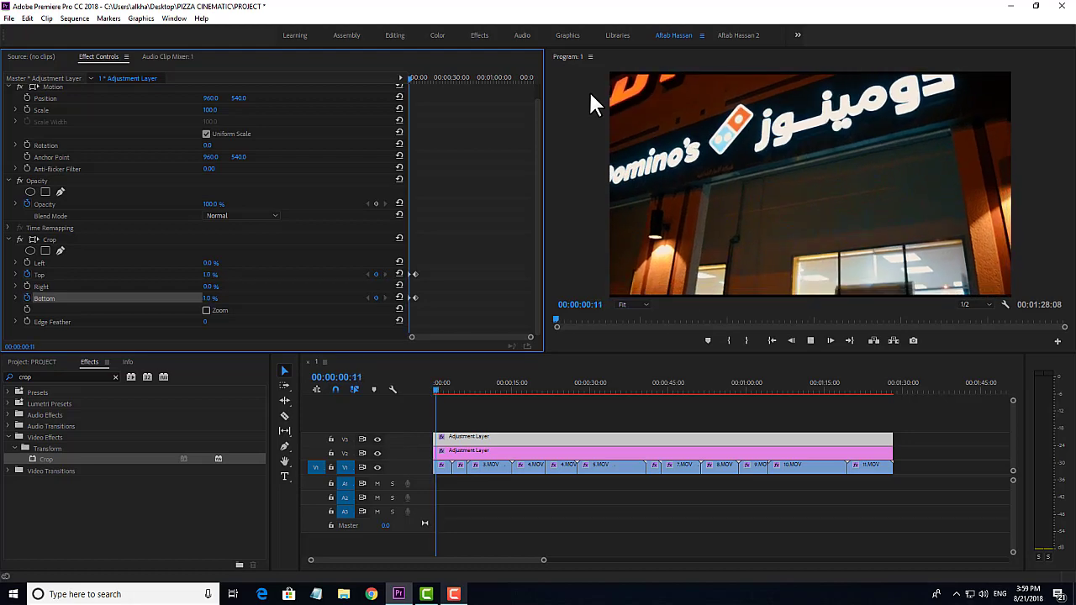
{"action": "key", "text": "space"}
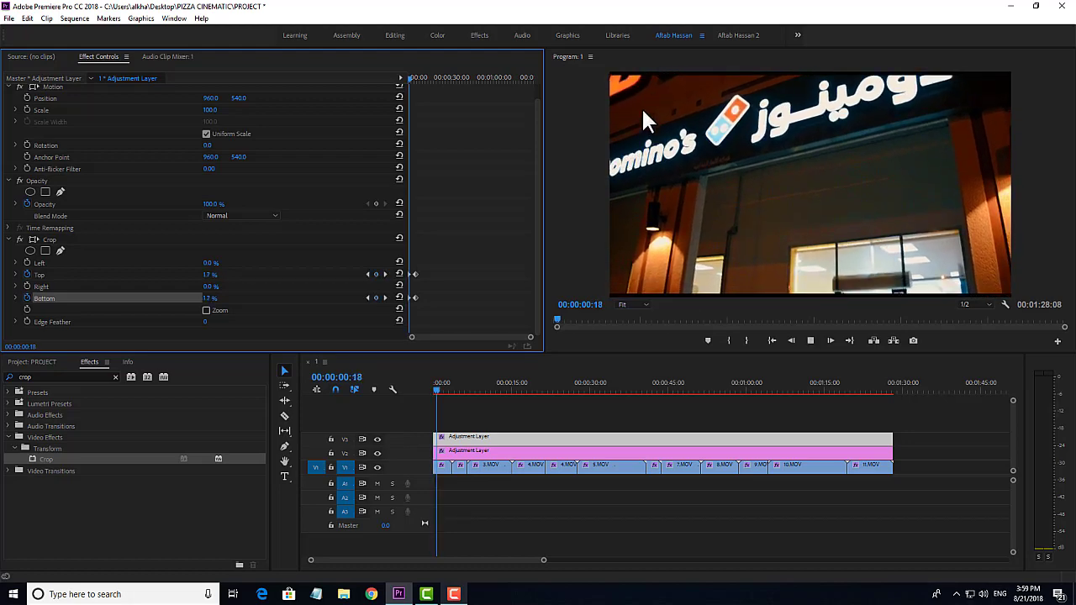
{"action": "left_click_drag", "start_coordinate": [447, 387], "coordinate": [407, 385]}
{"action": "key", "text": "space"}
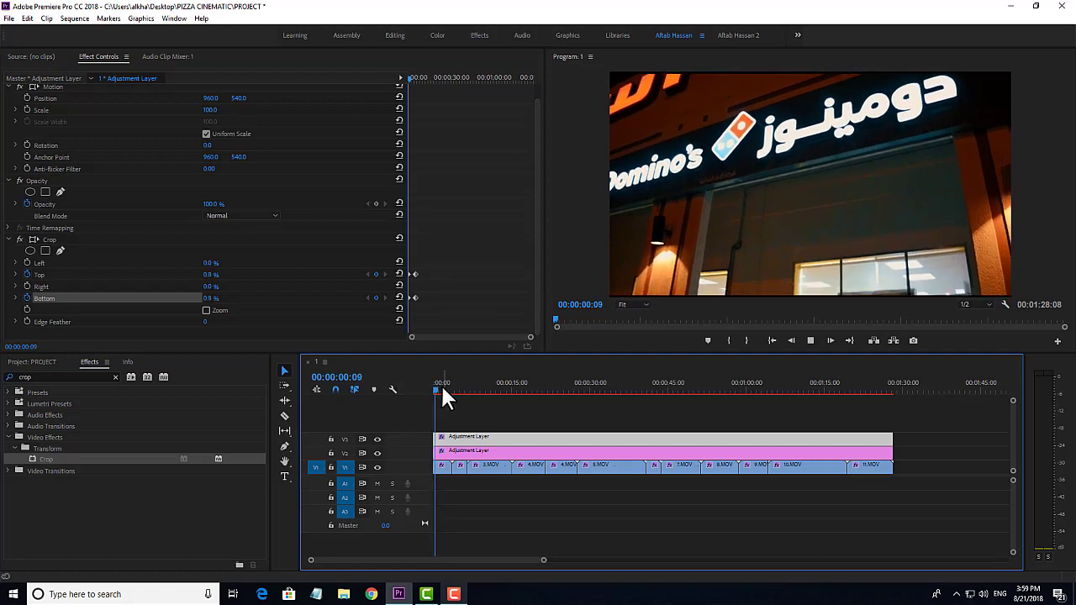
{"action": "left_click_drag", "start_coordinate": [438, 389], "coordinate": [718, 385]}
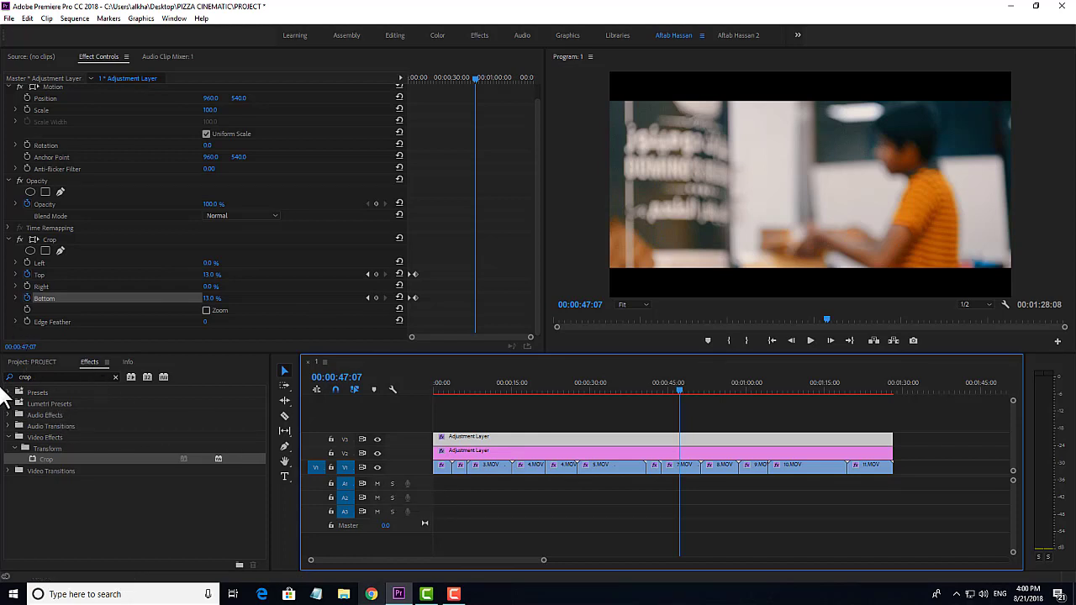
- Import Cinematic Track from the PIZZA CINEMATIC folder and place it at the start of audio track A1
{"action": "left_click", "coordinate": [31, 364]}
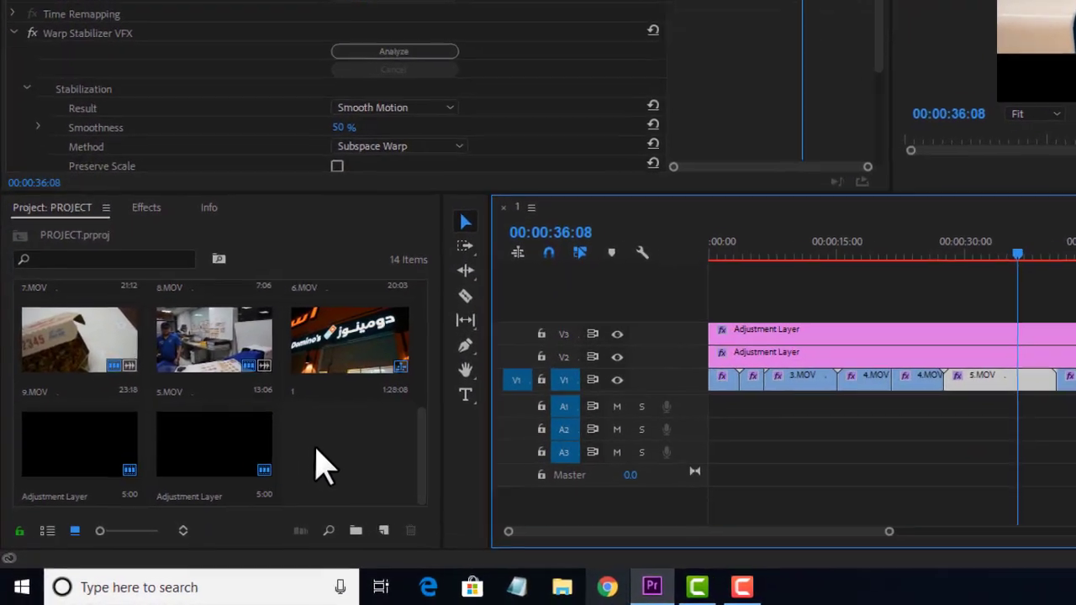
{"action": "right_click", "coordinate": [313, 454]}
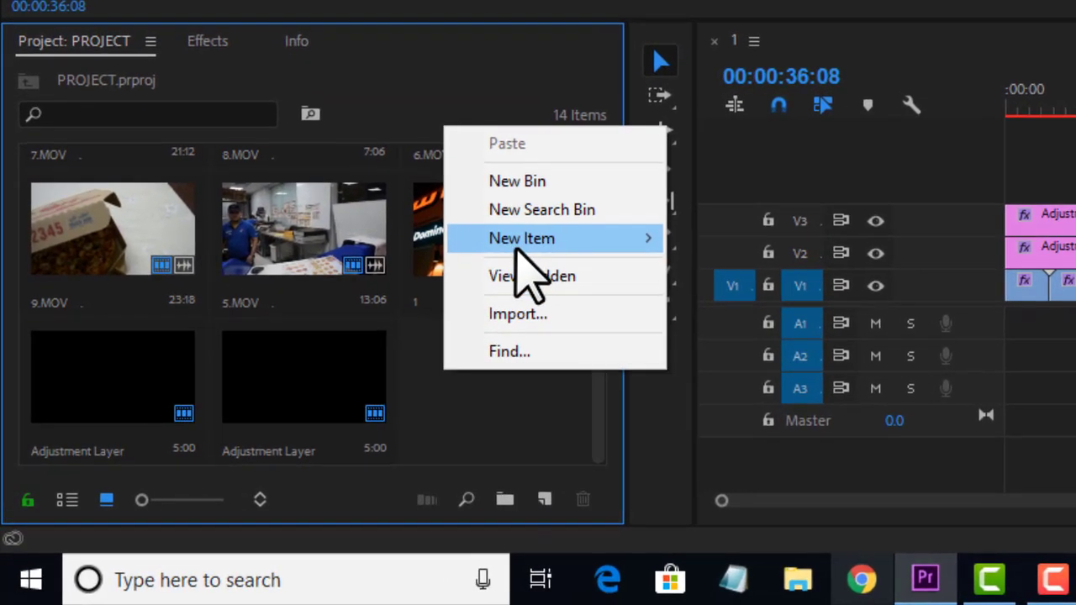
{"action": "mouse_move", "coordinate": [516, 243]}
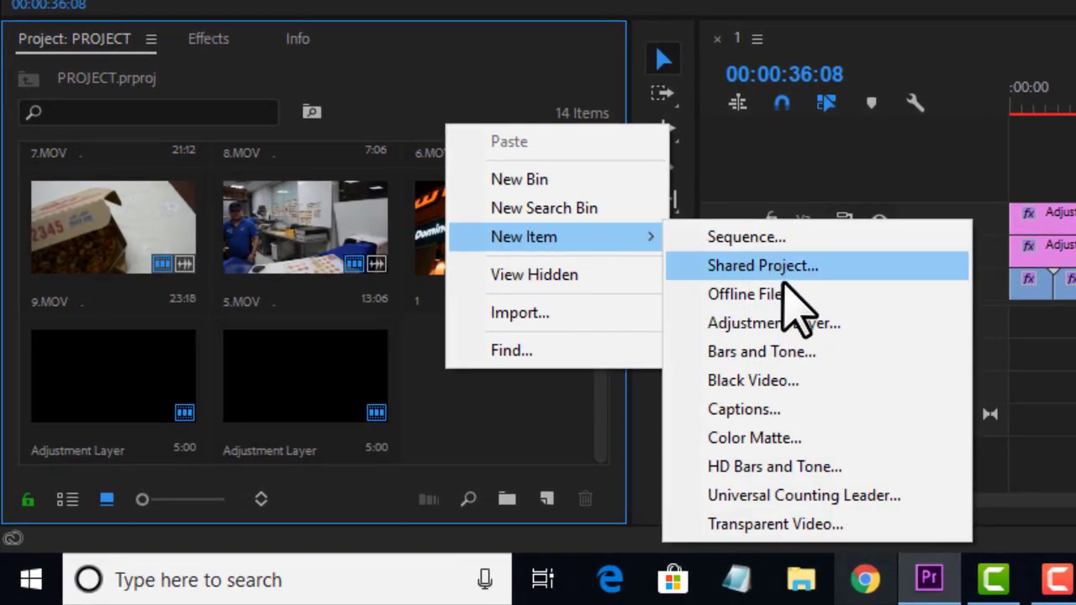
{"action": "left_click", "coordinate": [509, 320]}
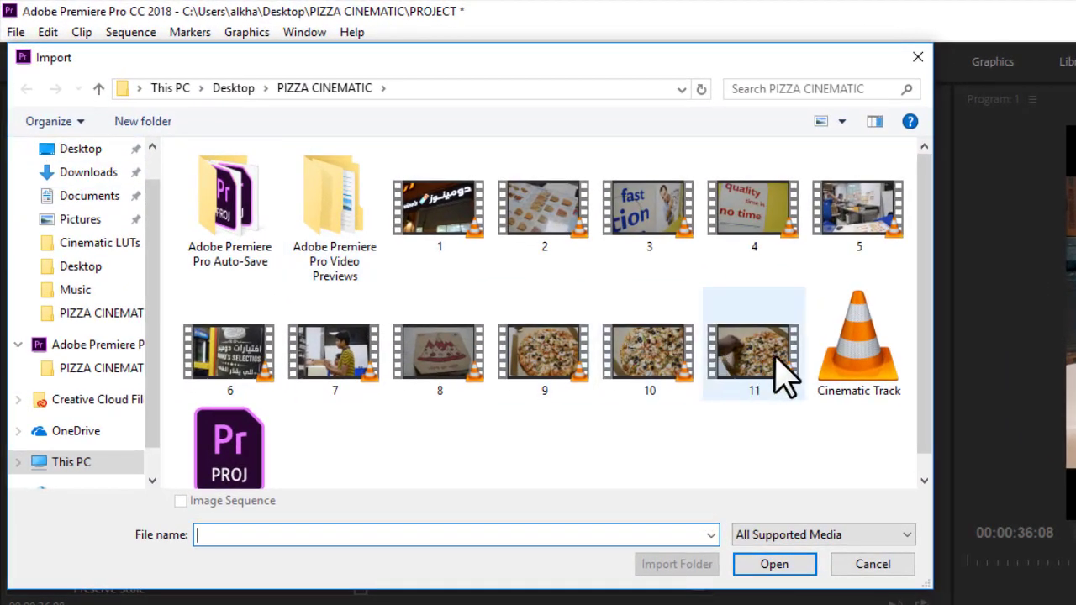
{"action": "double_click", "coordinate": [859, 374]}
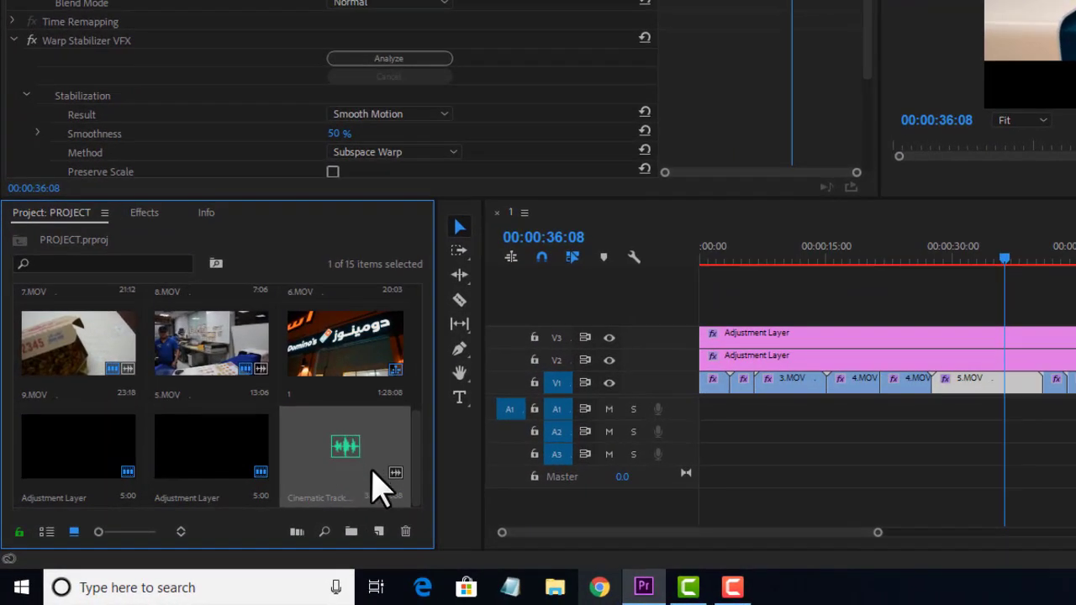
{"action": "left_click_drag", "start_coordinate": [336, 463], "coordinate": [704, 412]}
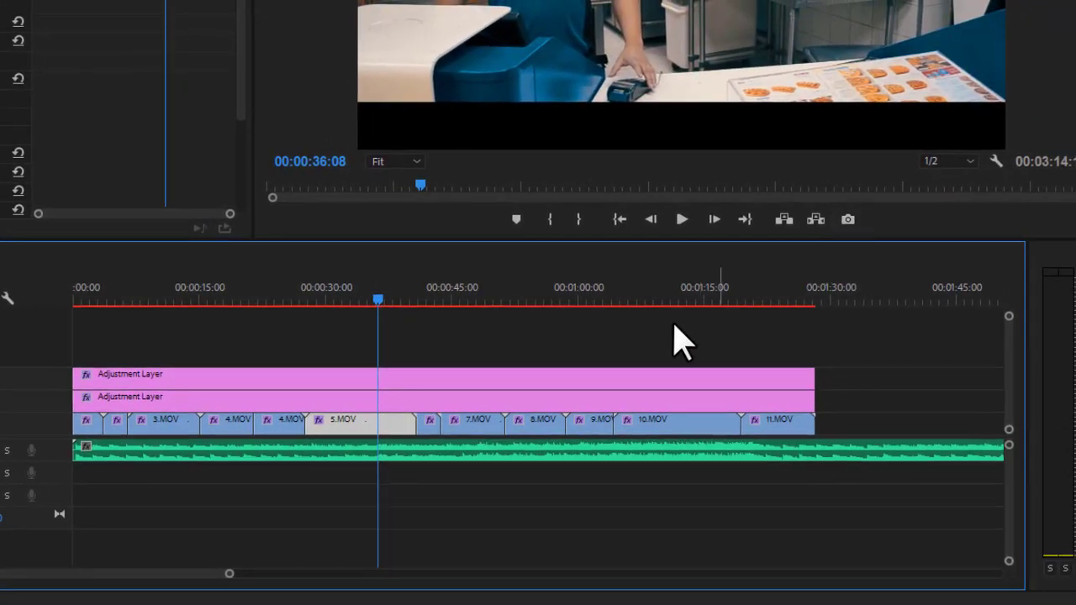
- Split the music on A1 at 00:01:31:22, shortly after the end of the last video clip
{"action": "left_click", "coordinate": [589, 303]}
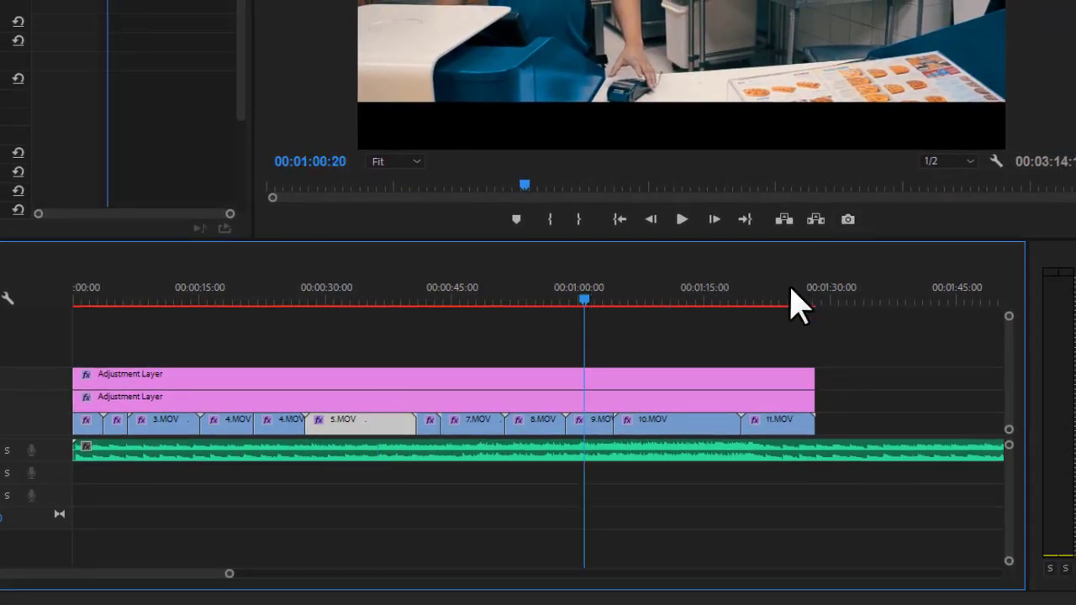
{"action": "left_click", "coordinate": [743, 295]}
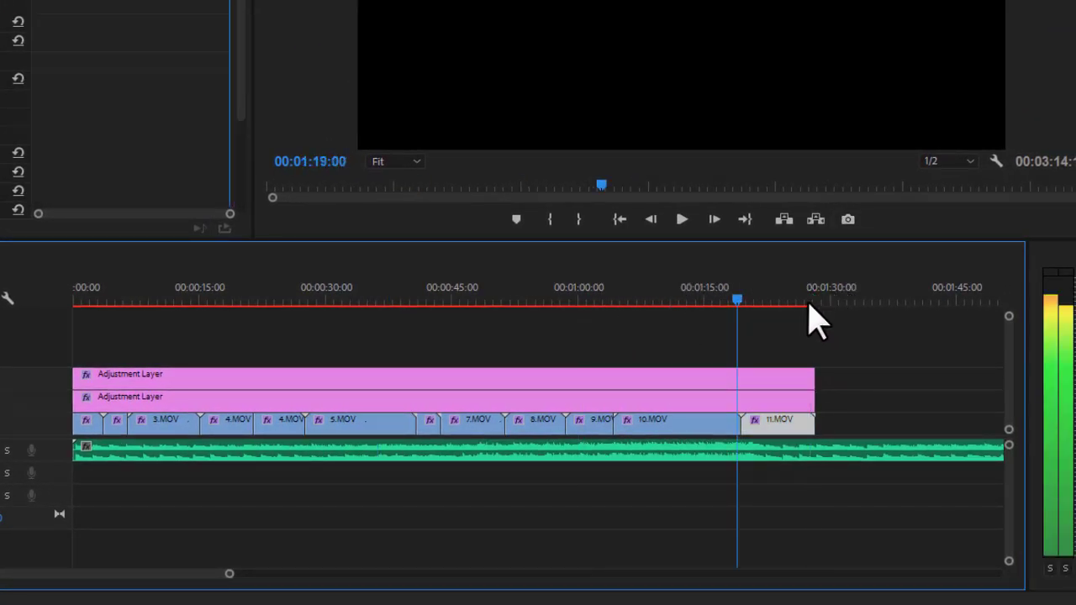
{"action": "left_click", "coordinate": [845, 300]}
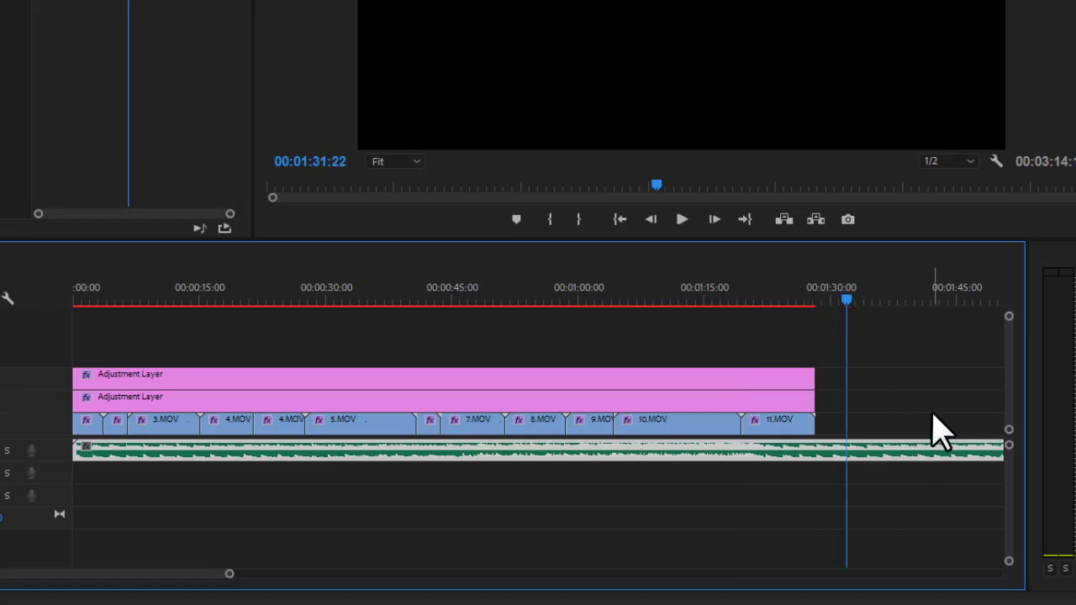
{"action": "key", "text": "ctrl+k"}
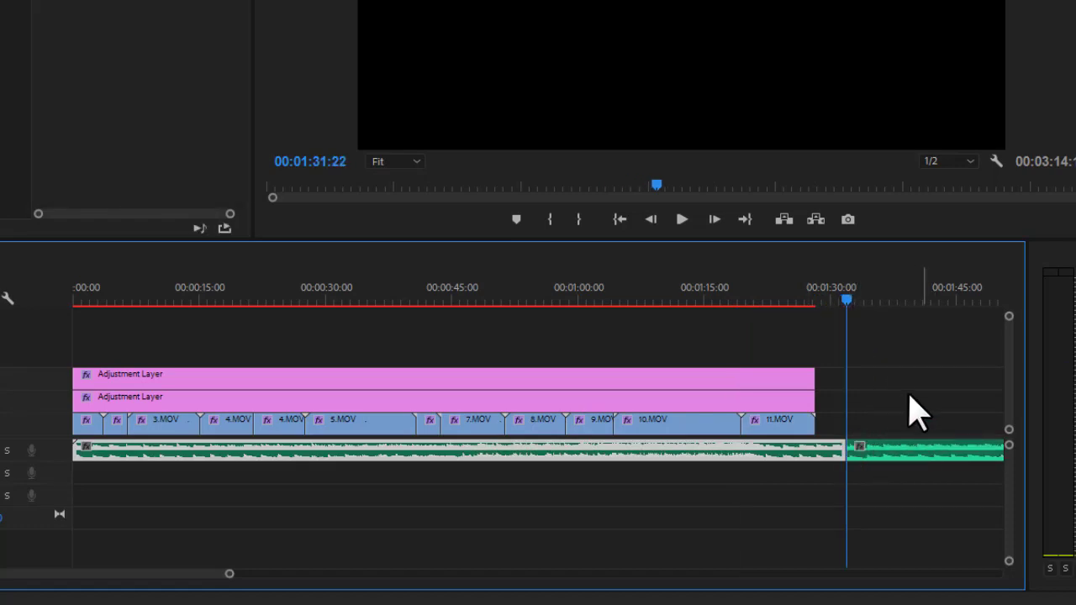
- Delete the leftover music after the split and trim the remaining A1 audio to end with the last video clip at 00:01:28:08
{"action": "left_click_drag", "start_coordinate": [890, 386], "coordinate": [960, 495]}
{"action": "key", "text": "Delete"}
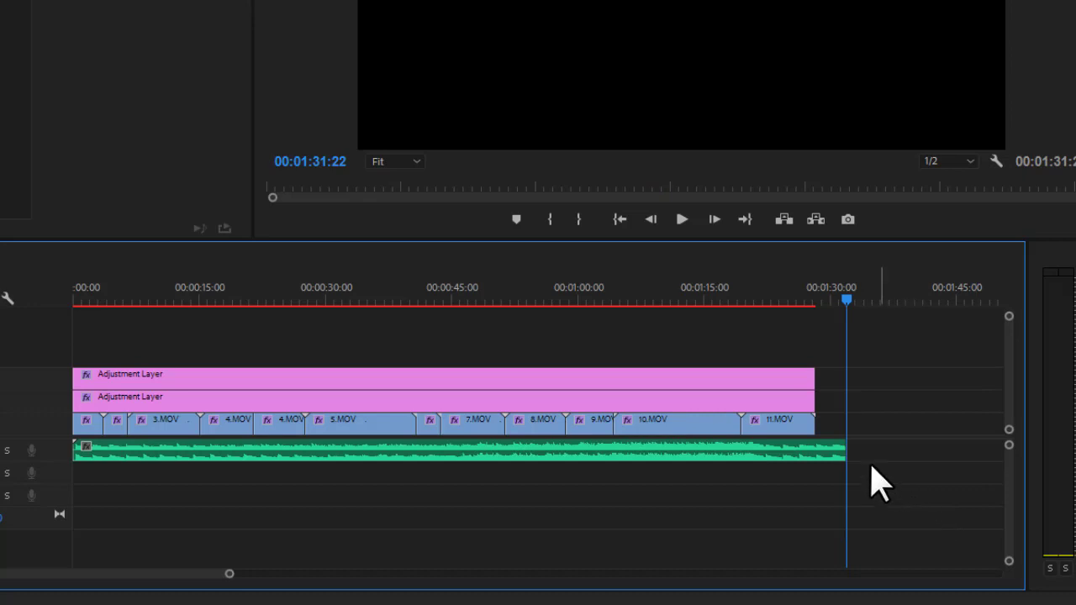
{"action": "left_click_drag", "start_coordinate": [836, 451], "coordinate": [811, 450]}
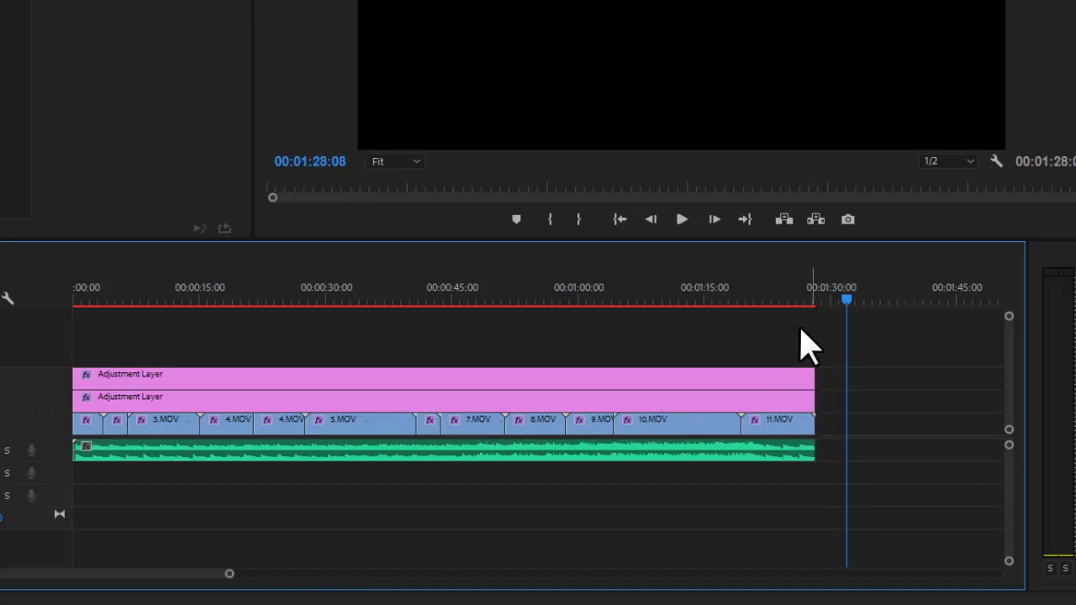
- Scrub and play the later part of the sequence to check the footage with the music, and return to the sequence start
{"action": "left_click_drag", "start_coordinate": [812, 300], "coordinate": [705, 298]}
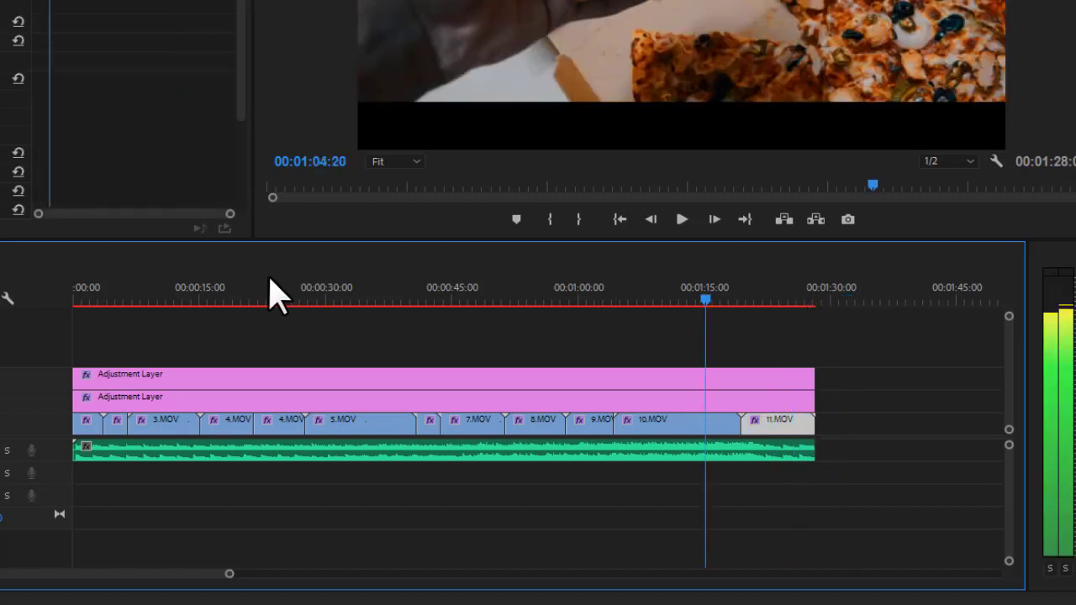
{"action": "key", "text": "Home"}
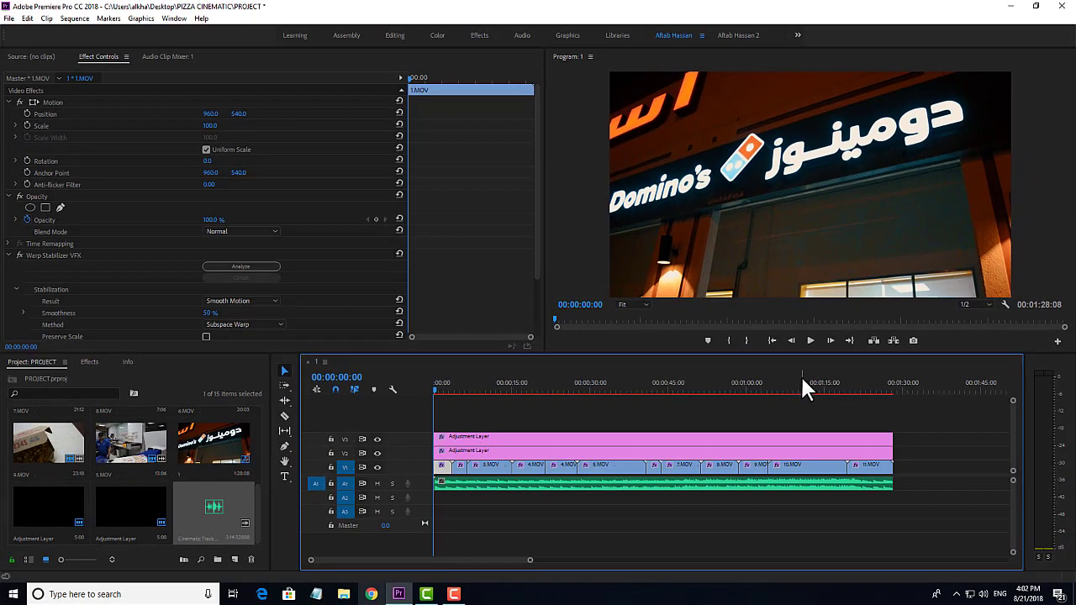
{"action": "left_click", "coordinate": [668, 273]}
{"action": "left_click_drag", "start_coordinate": [815, 379], "coordinate": [868, 388]}
{"action": "key", "text": "space"}
{"action": "left_click", "coordinate": [851, 383]}
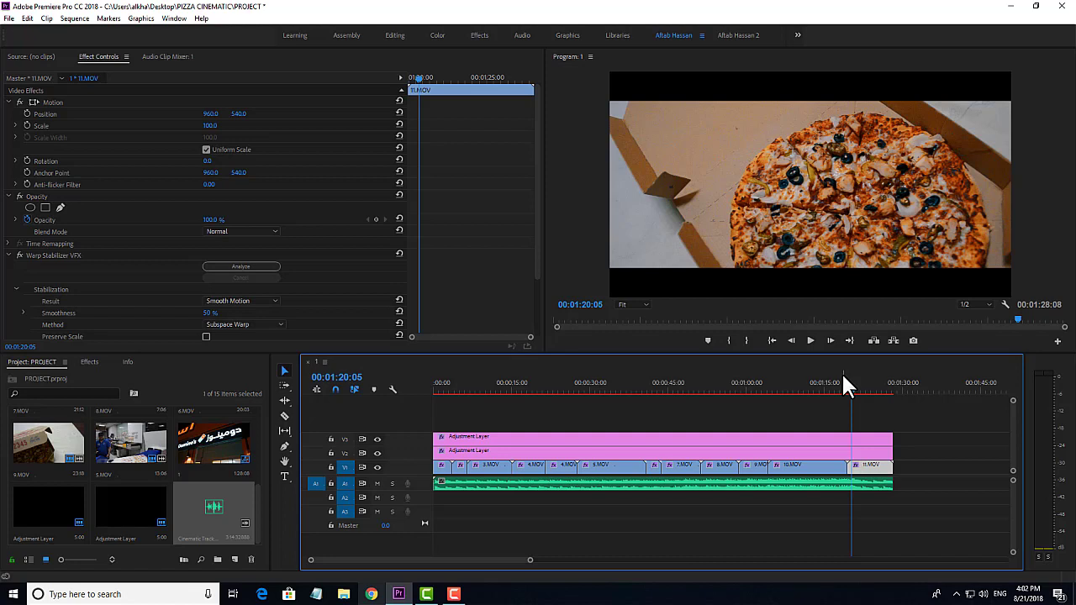
{"action": "left_click", "coordinate": [935, 402]}
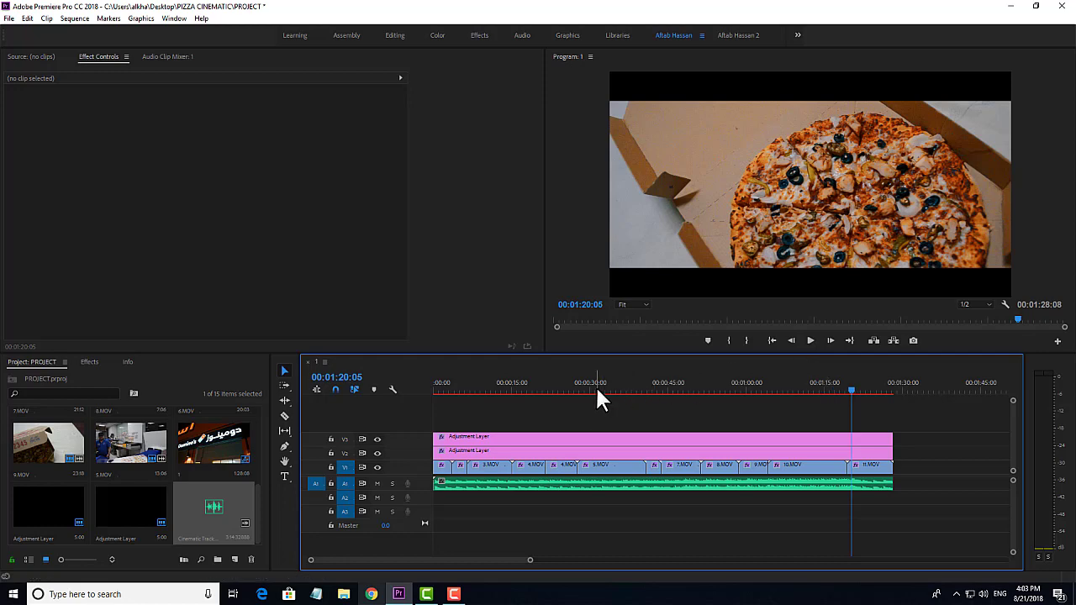
{"action": "key", "text": "Home"}
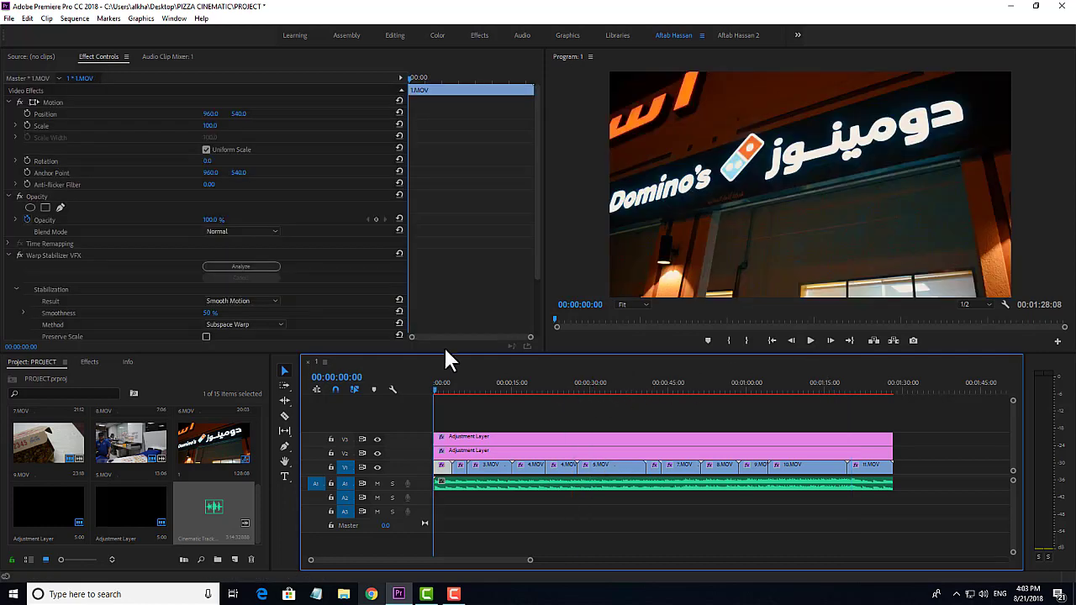